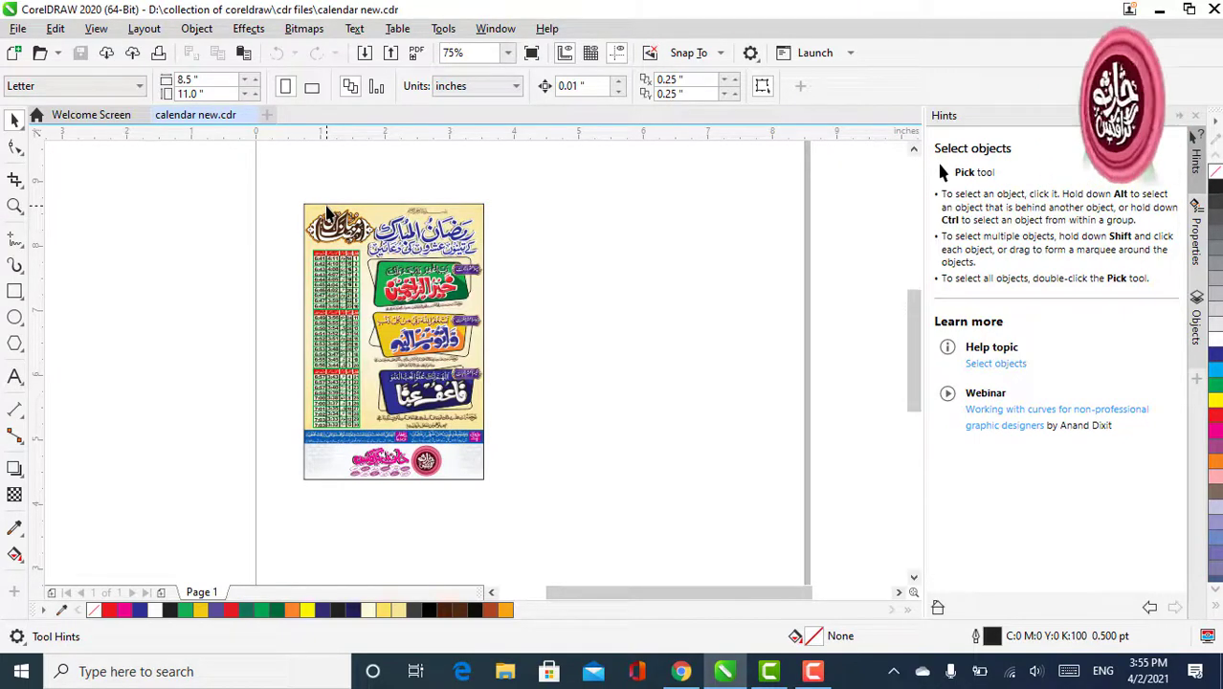
Step: Examine the Ramadan calendar's timetable, heading and coloured prayer banners up close and as a whole
scroll(333, 304, up, 4)
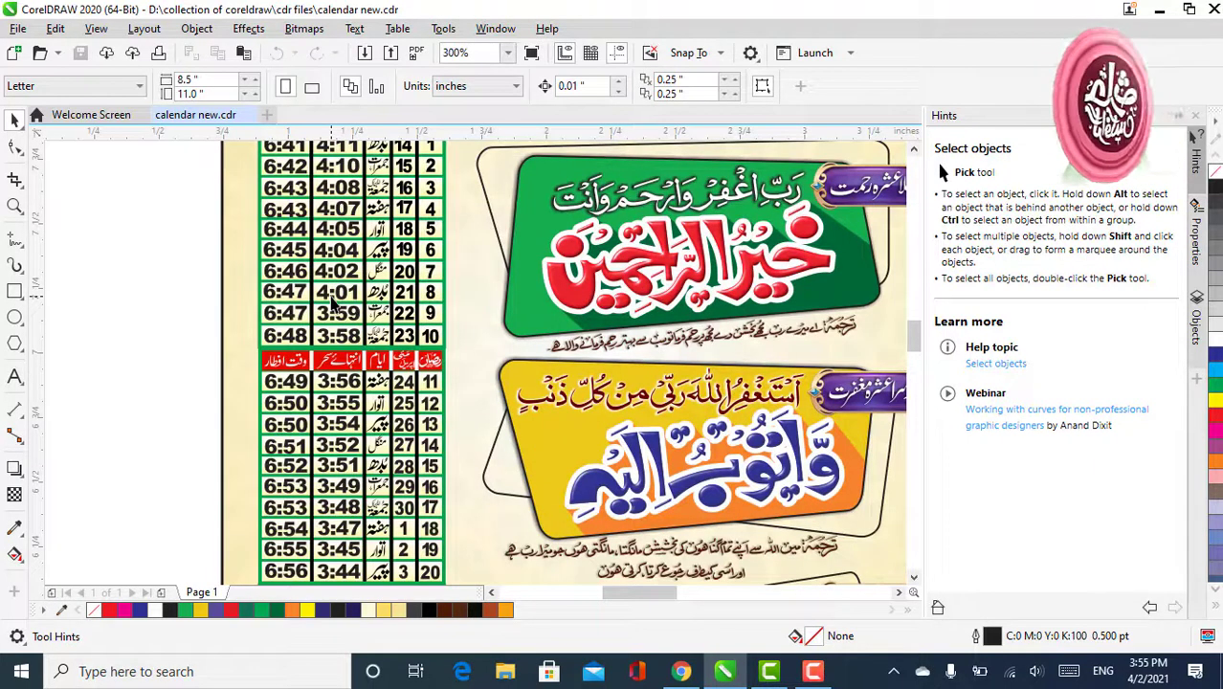
scroll(333, 305, down, 2)
scroll(335, 323, down, 2)
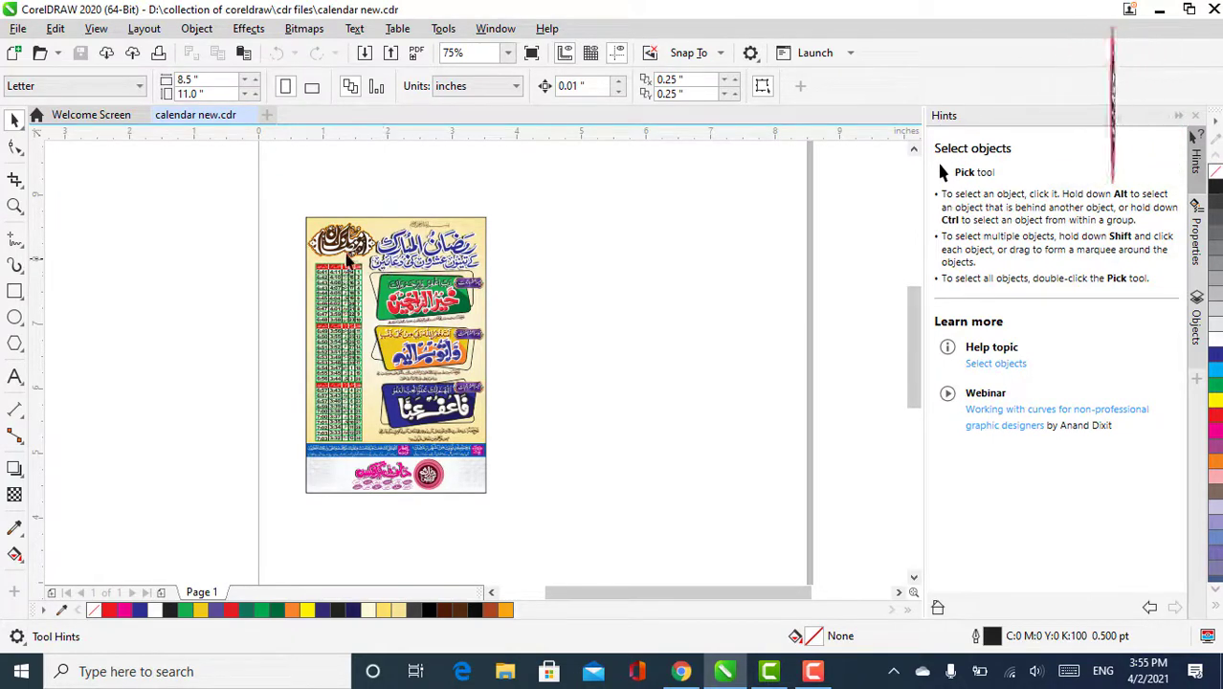
scroll(331, 234, up, 2)
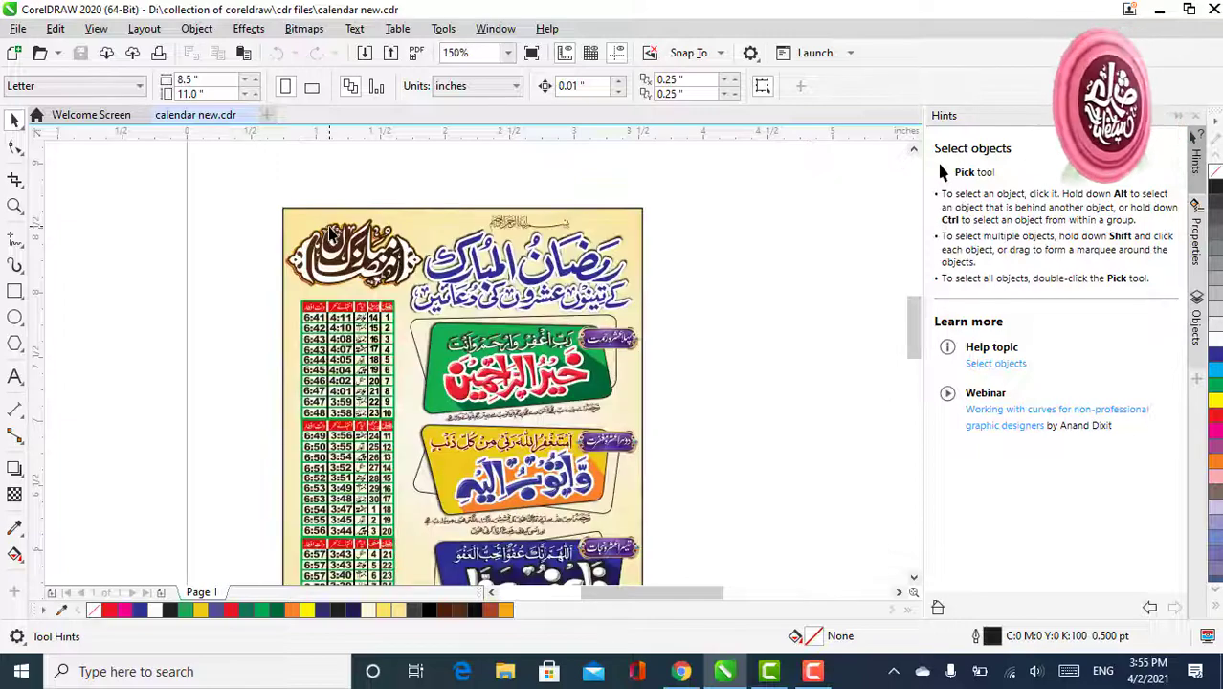
scroll(331, 234, down, 2)
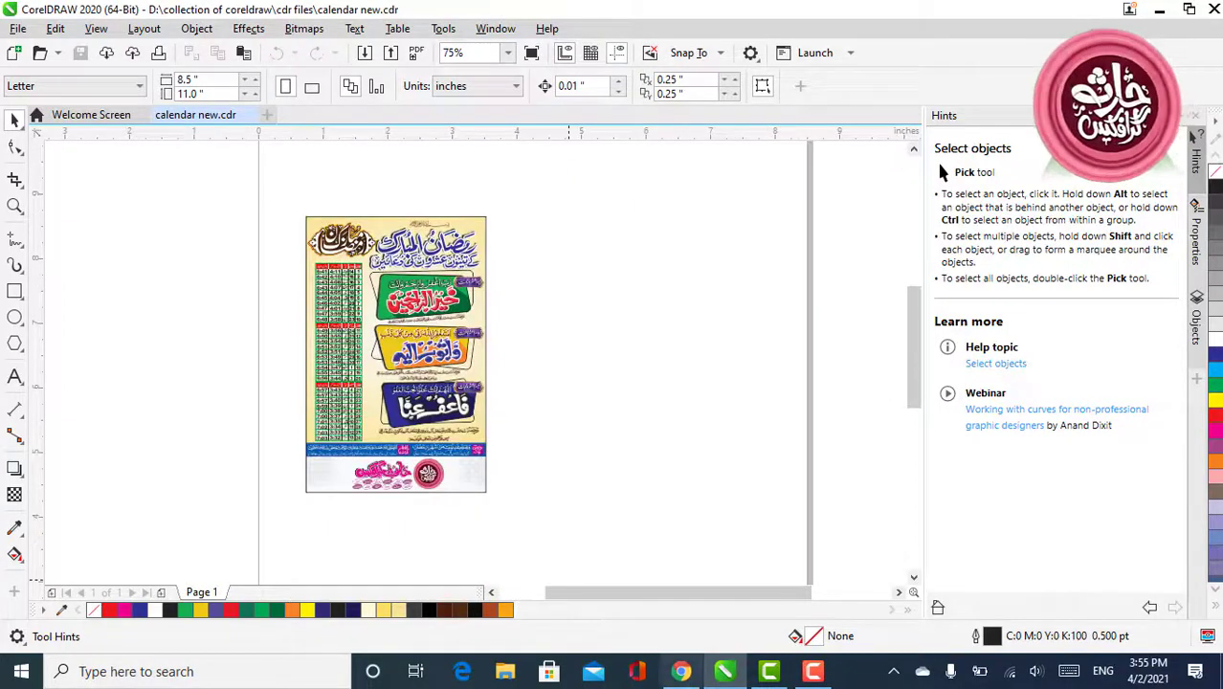
Step: View the Haris Graphics YouTube channel page in Chrome and return to the calendar in CorelDRAW
click(681, 671)
scroll(440, 421, up, 1)
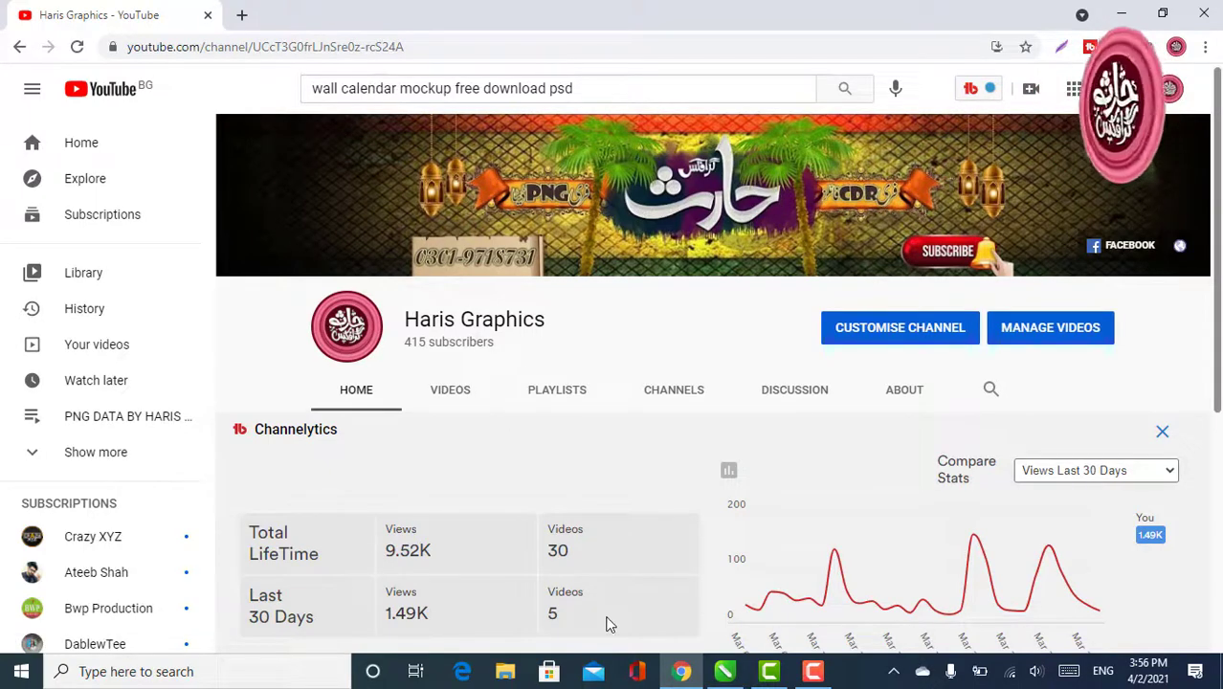
click(725, 673)
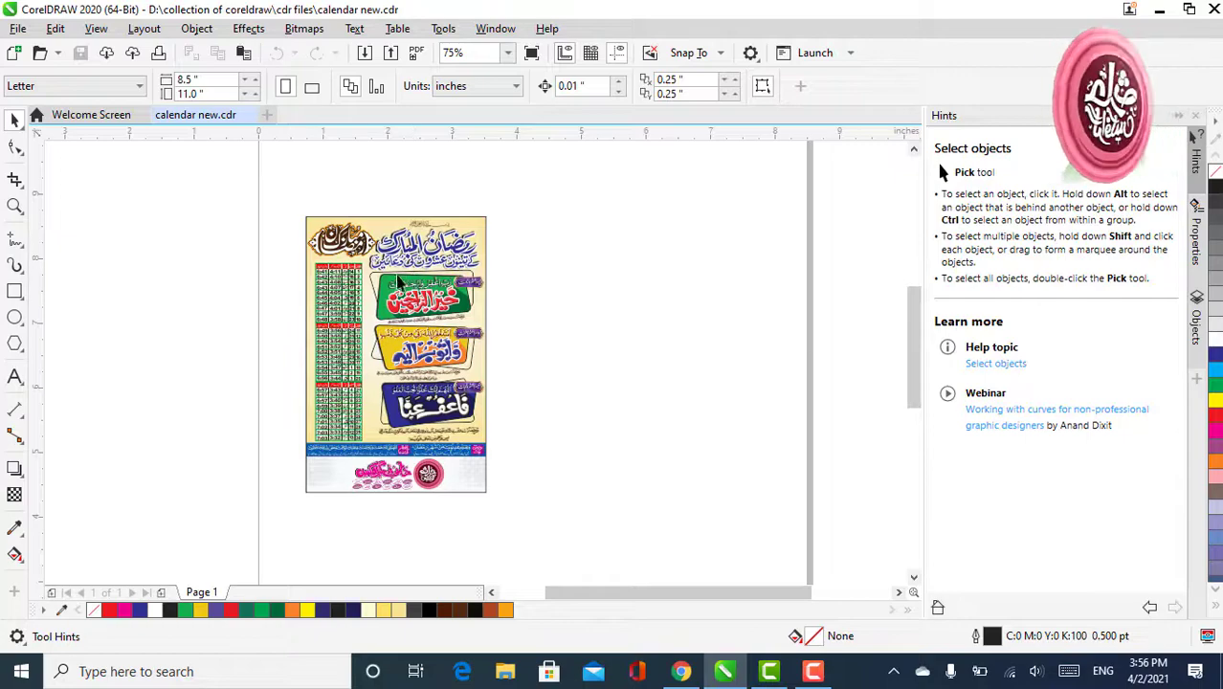
Step: Move the heading's blurred black shadow and its blue lettering off the calendar, stacking them beside the page at X about 4.5"
scroll(365, 253, up, 5)
scroll(482, 216, down, 2)
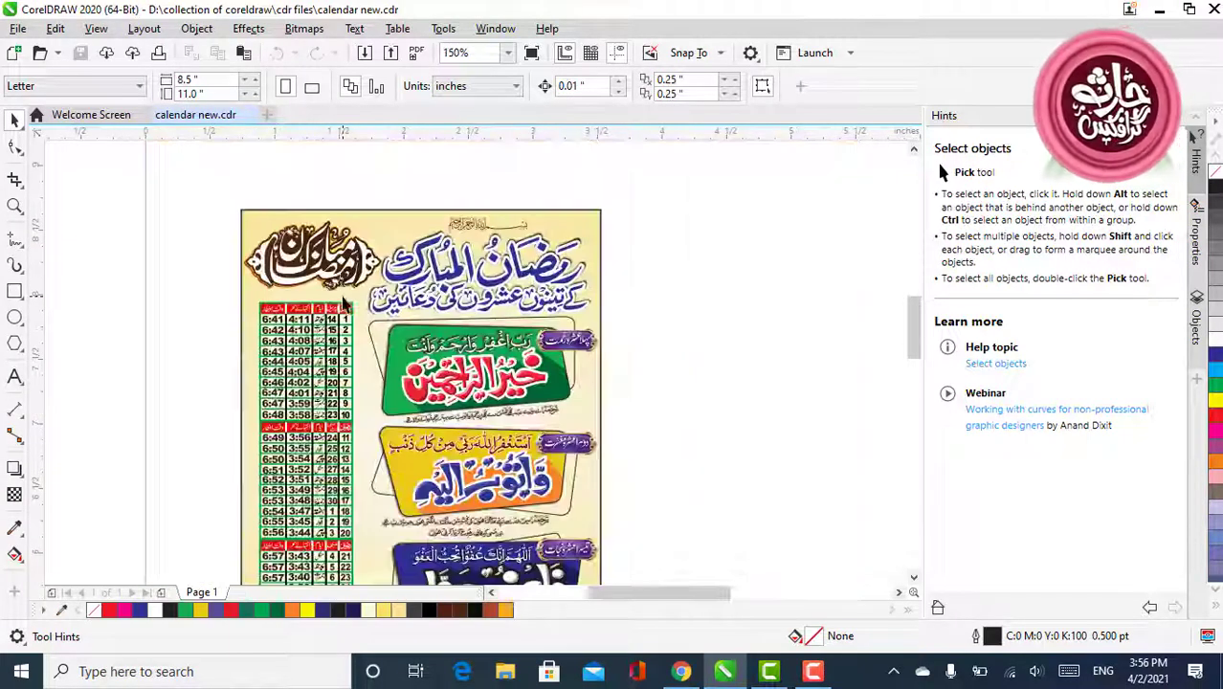
scroll(482, 217, up, 5)
scroll(469, 230, down, 2)
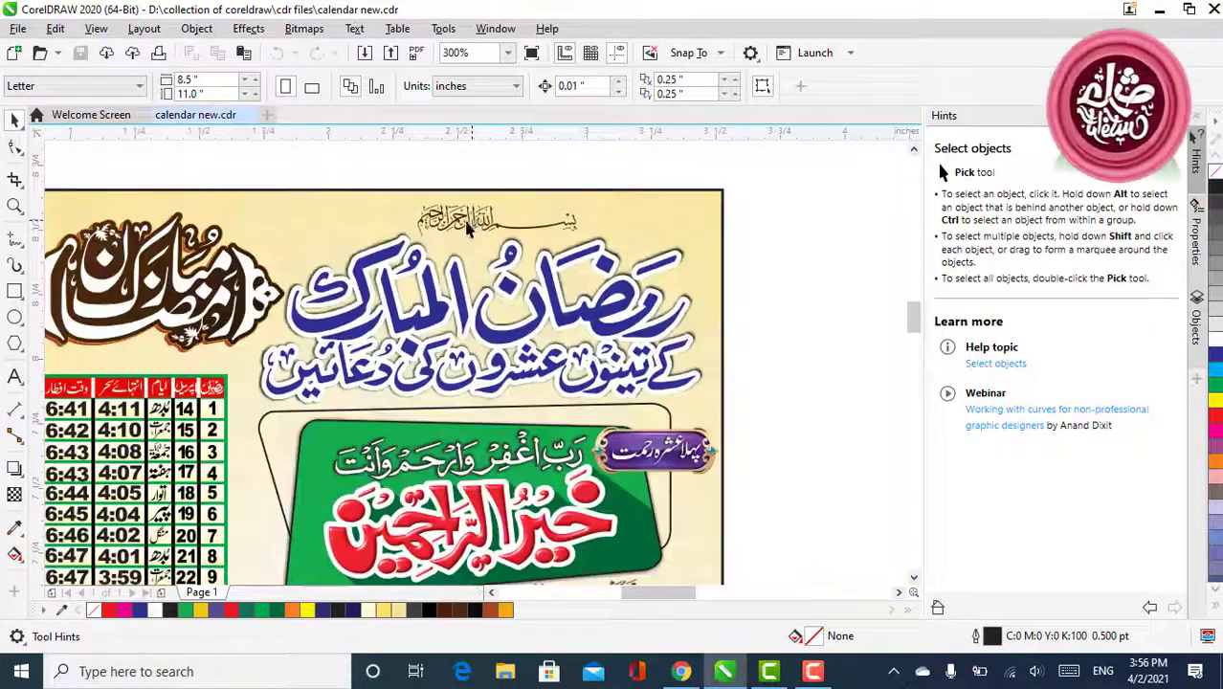
scroll(407, 315, down, 2)
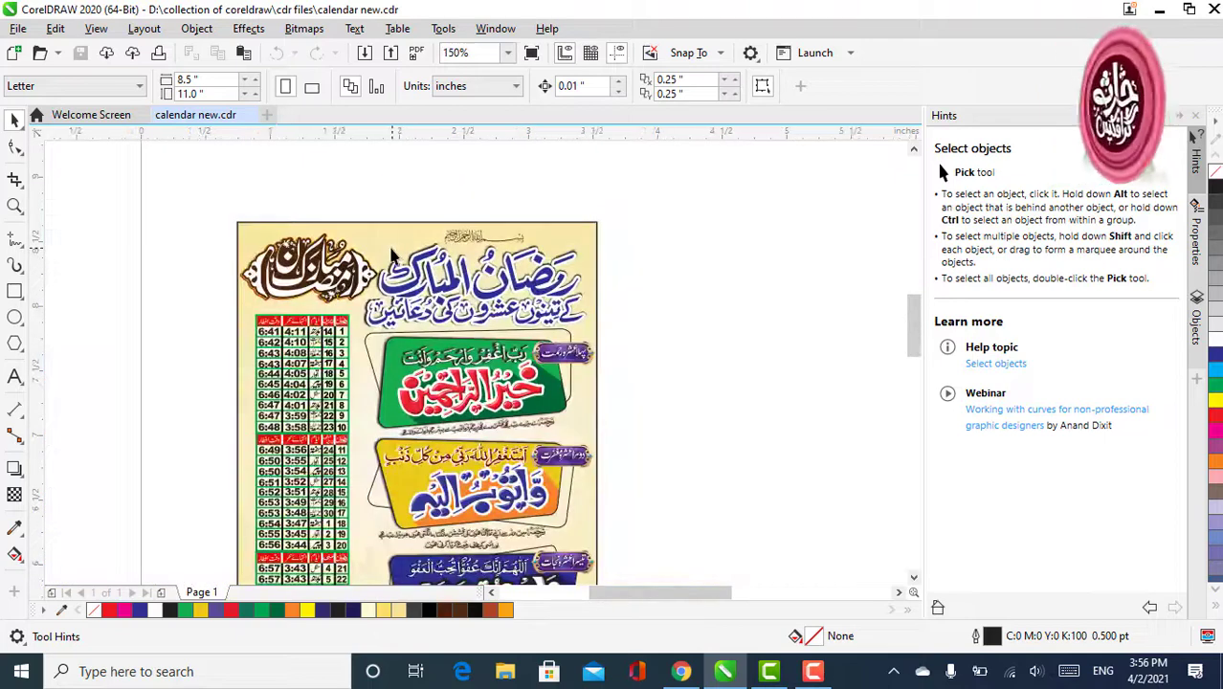
click(393, 254)
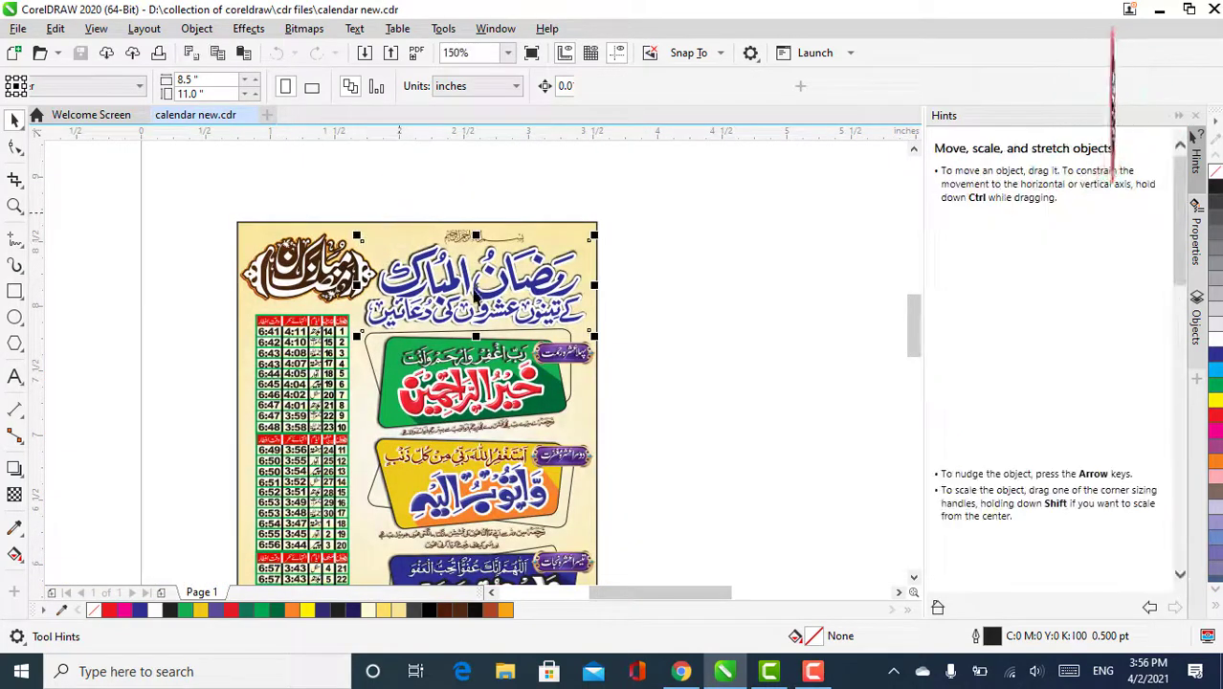
drag(480, 295, 720, 255)
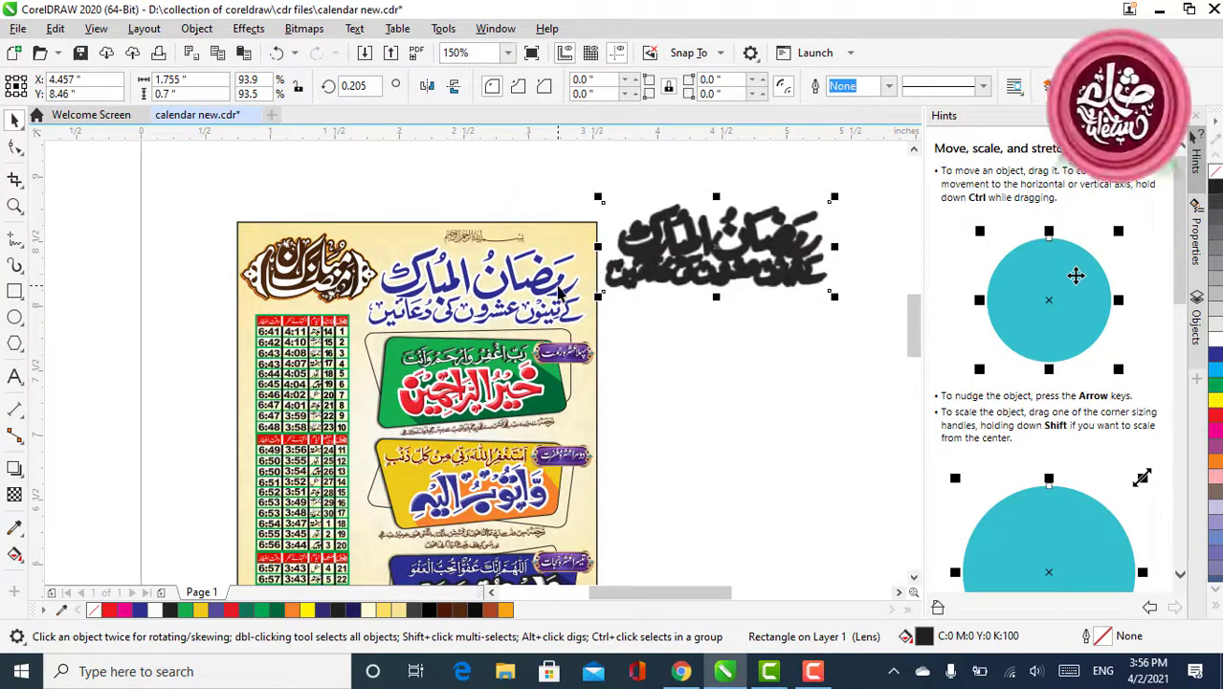
click(499, 279)
drag(499, 280, 742, 347)
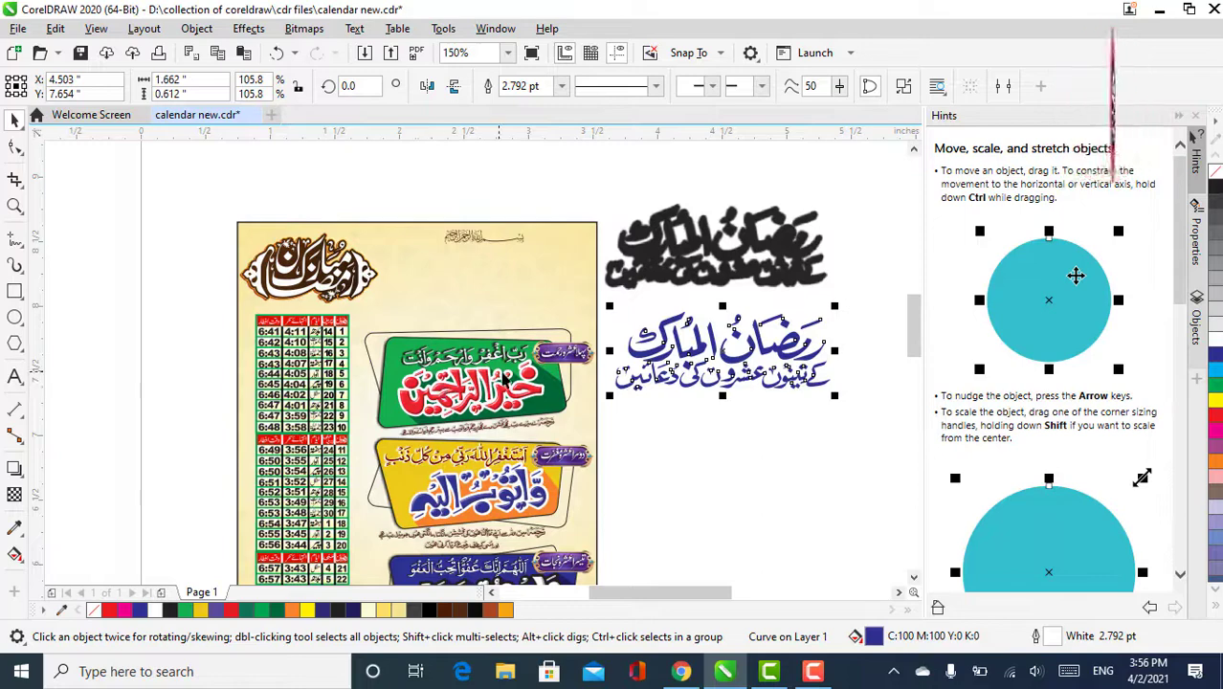
Step: Try moving the red bevelled lettering from the green banner to below the blue heading, and undo the move
drag(499, 400, 701, 442)
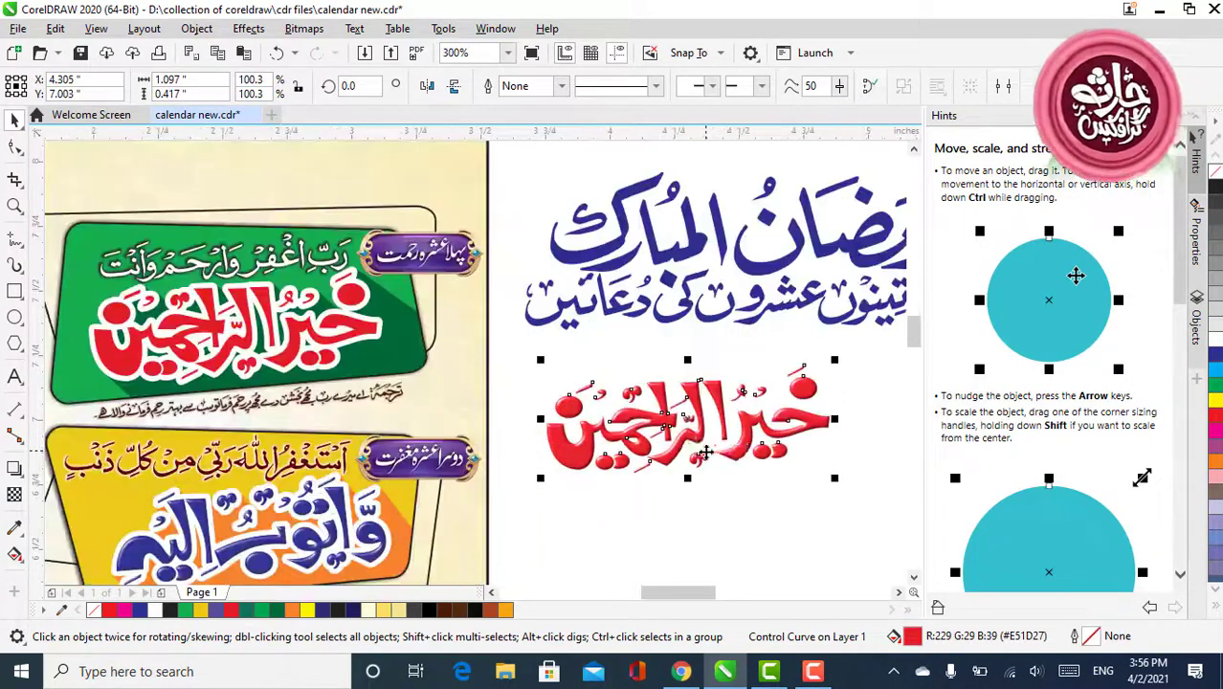
scroll(699, 442, up, 1)
scroll(681, 438, up, 1)
scroll(681, 435, down, 2)
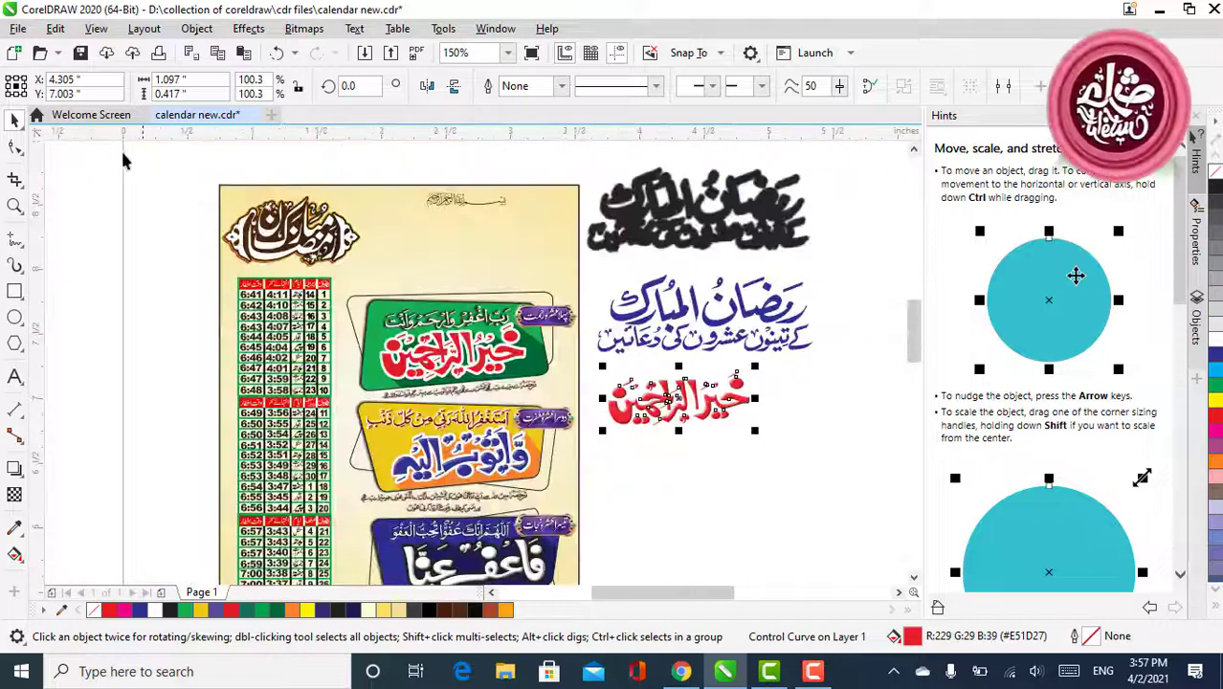
click(276, 55)
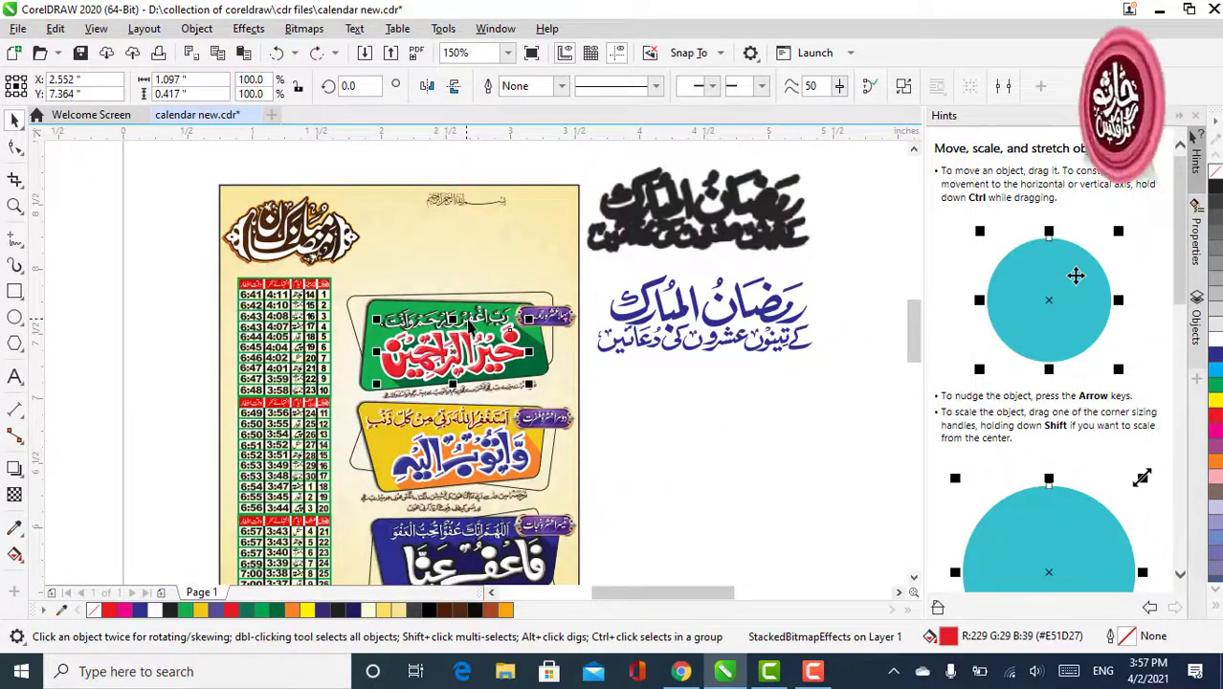
Step: Move the white Arabic line from the green banner to about X 4.37", Y 7.2" and fill it blue (C100 M100 Y0 K0)
scroll(469, 325, up, 1)
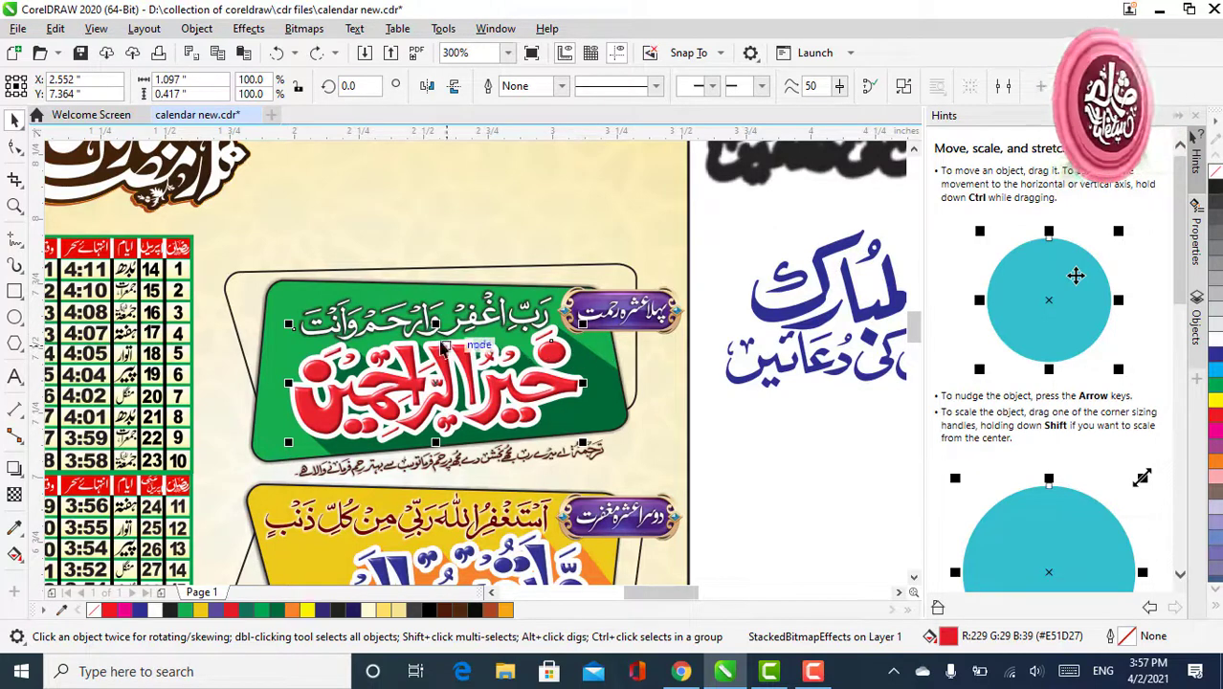
click(413, 337)
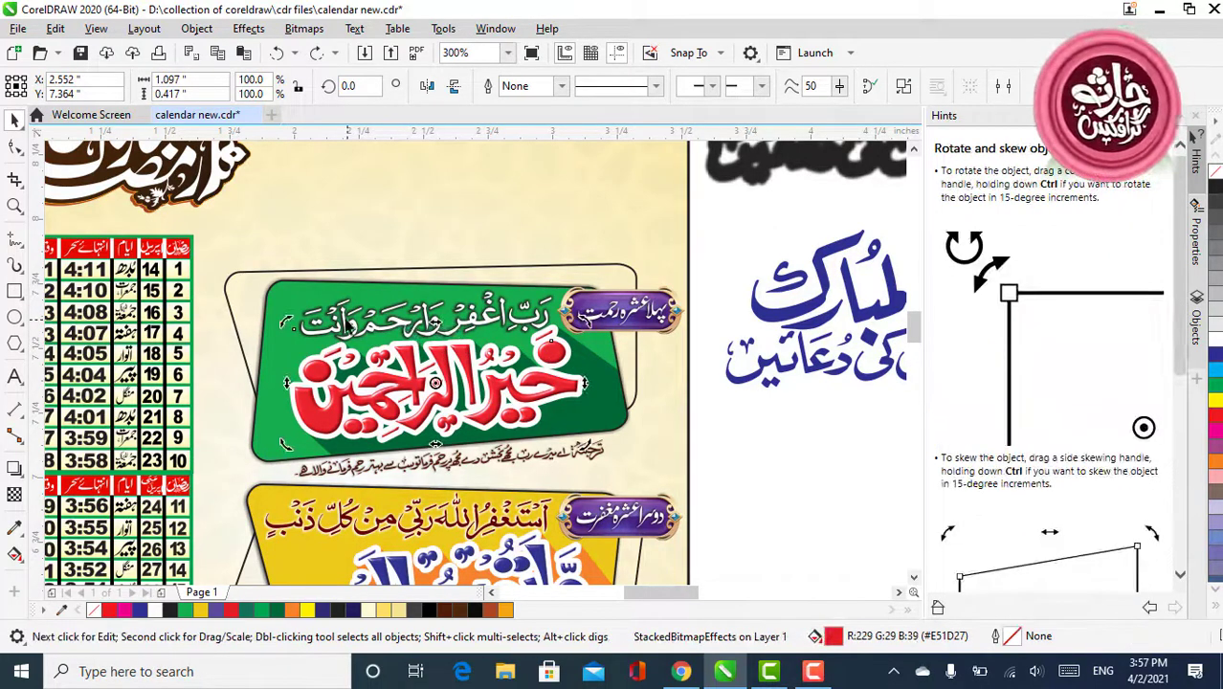
click(335, 313)
scroll(335, 310, down, 1)
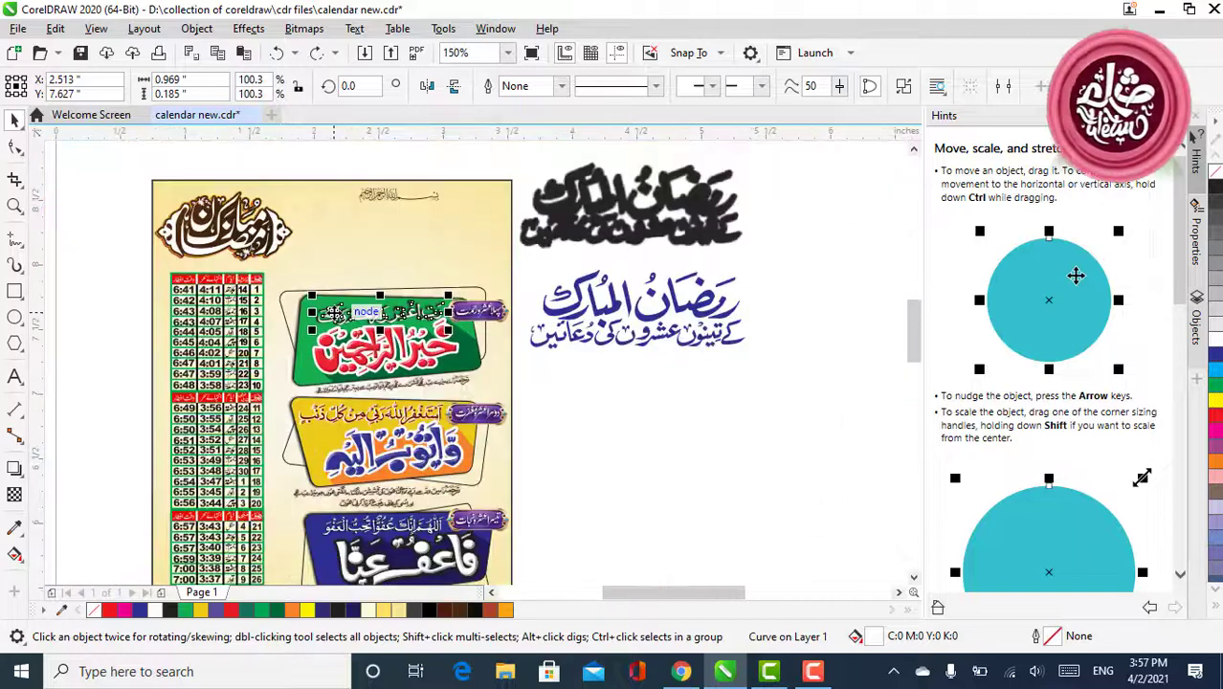
drag(335, 311, 575, 368)
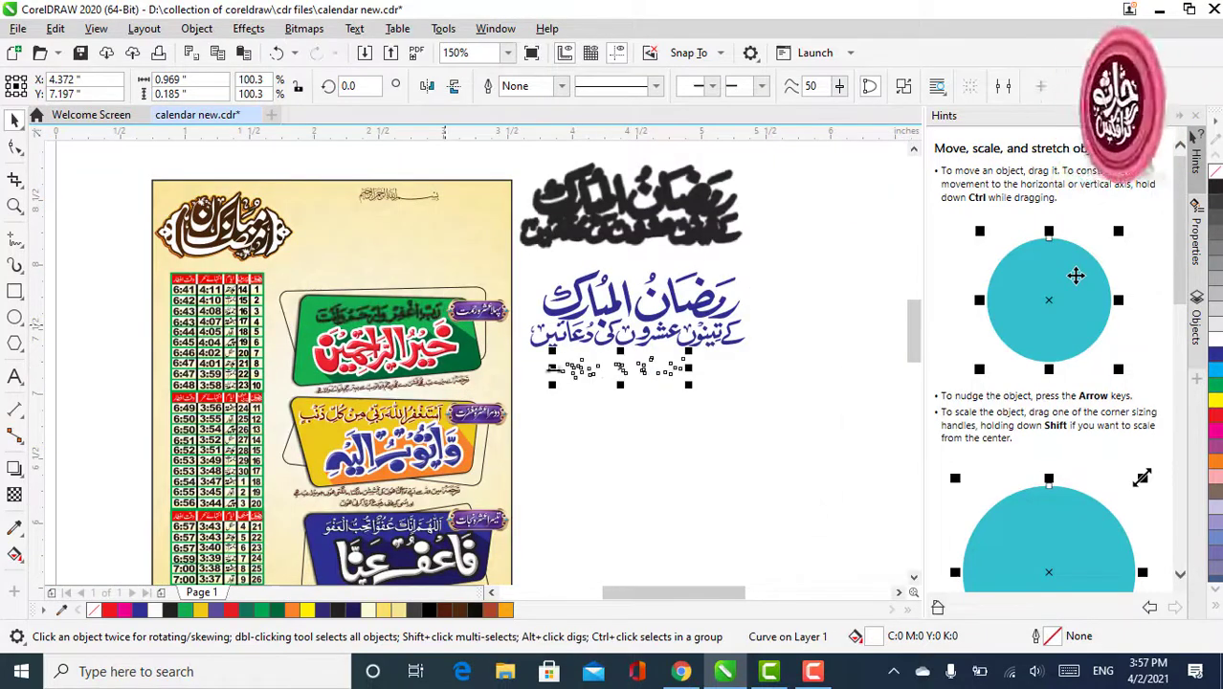
click(1216, 353)
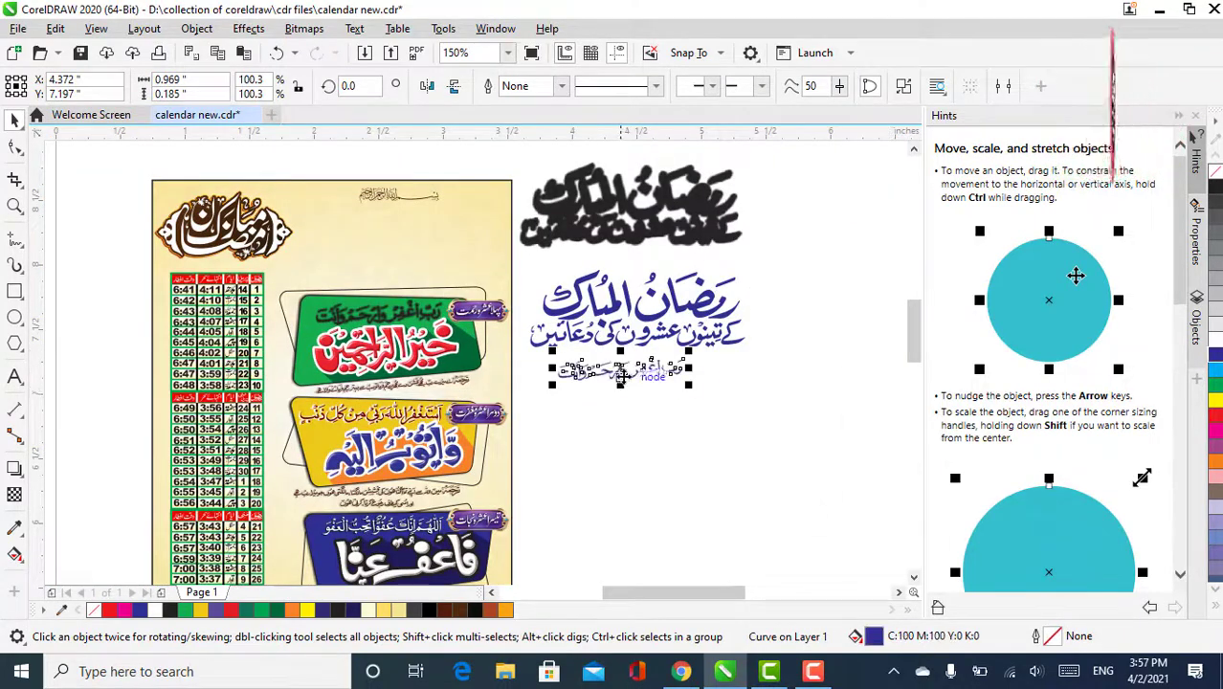
scroll(624, 374, up, 2)
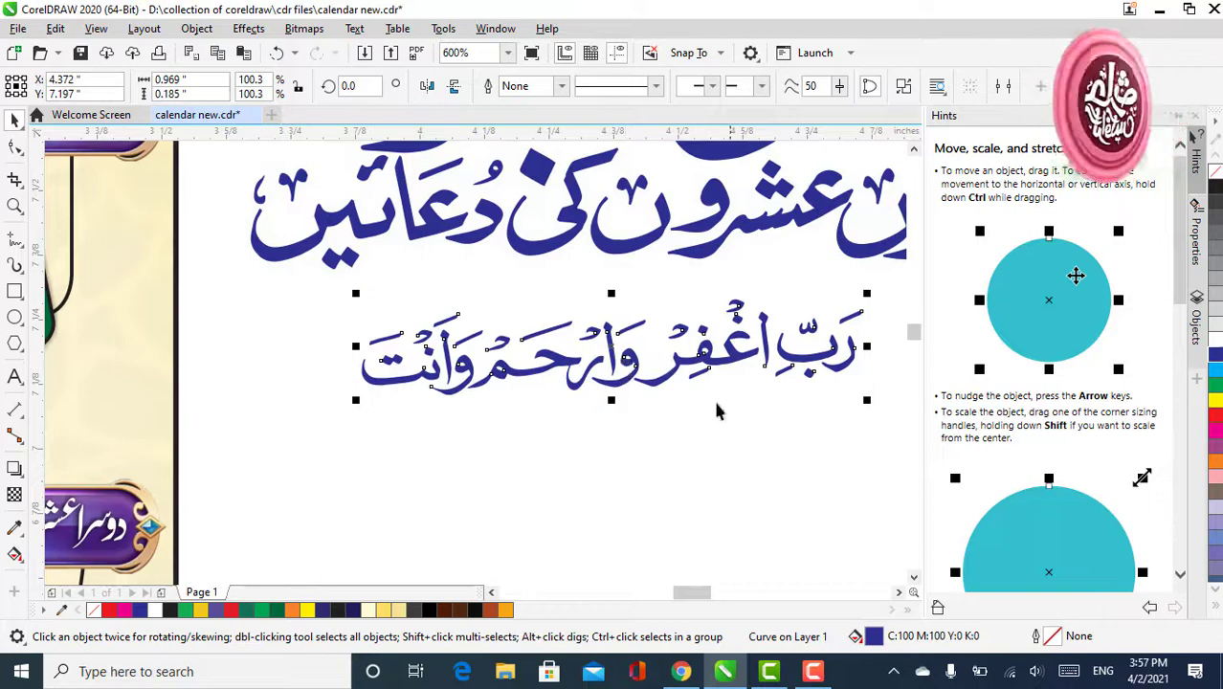
scroll(696, 409, down, 1)
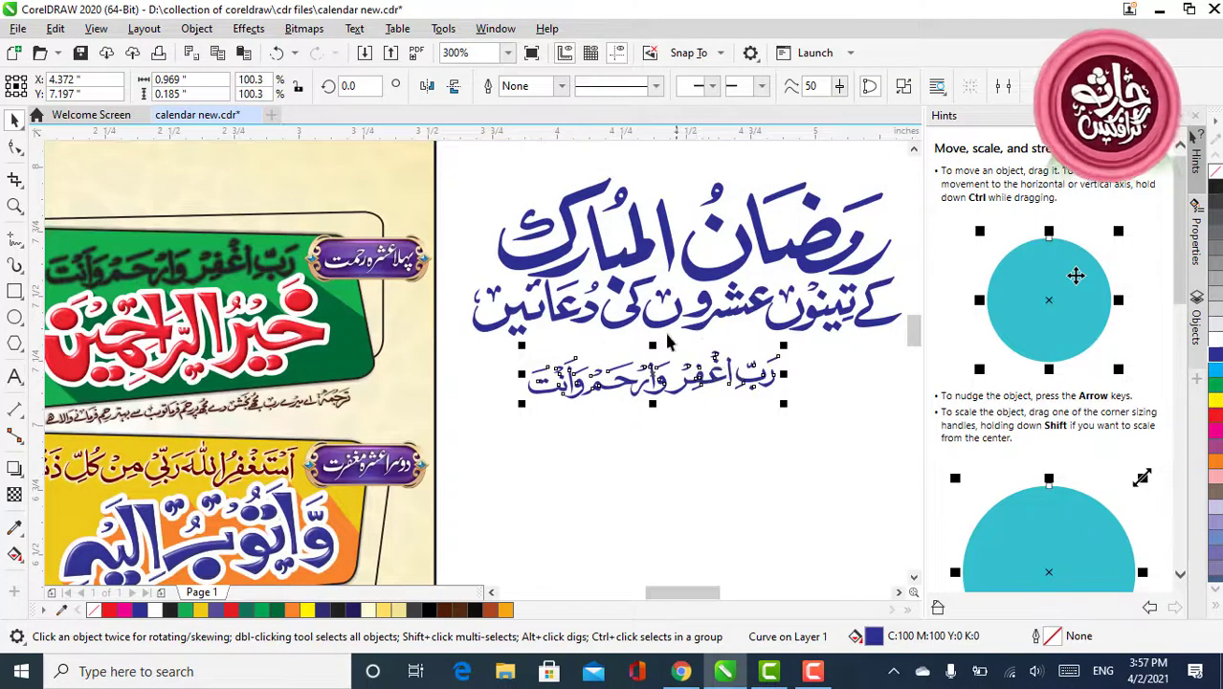
Step: Move the red bevelled lettering off the green banner to below the small blue line, at about X 4.11", Y 6.89"
scroll(568, 366, down, 1)
scroll(431, 340, up, 1)
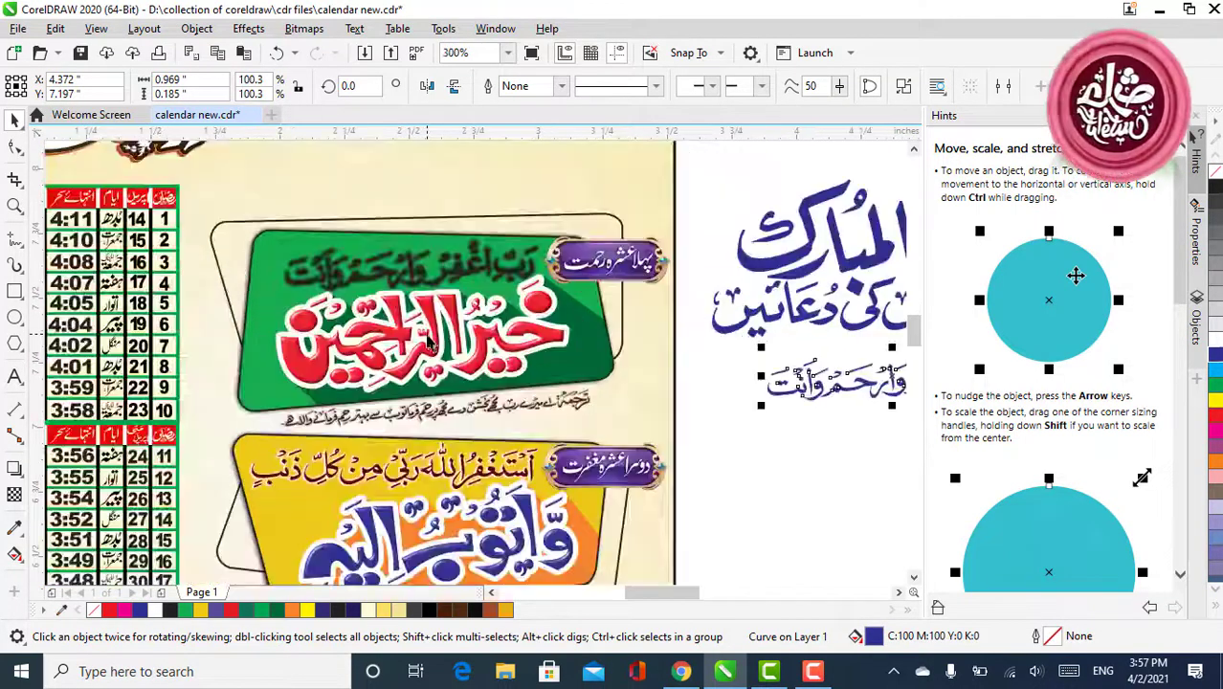
drag(463, 348, 835, 465)
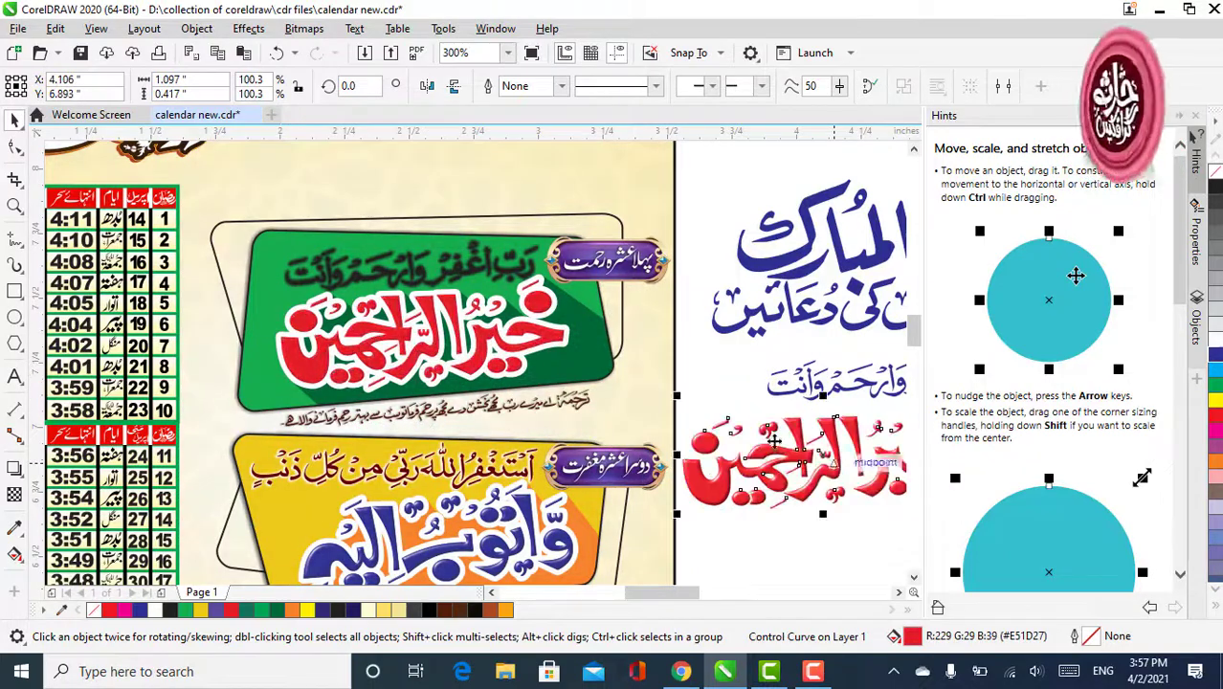
Step: Move the white-outlined red lettering off the green banner to just below the bevelled copy, at about X 4.16", Y 6.55"
scroll(340, 359, down, 1)
click(353, 356)
drag(353, 356, 542, 500)
scroll(590, 422, up, 2)
scroll(538, 460, down, 1)
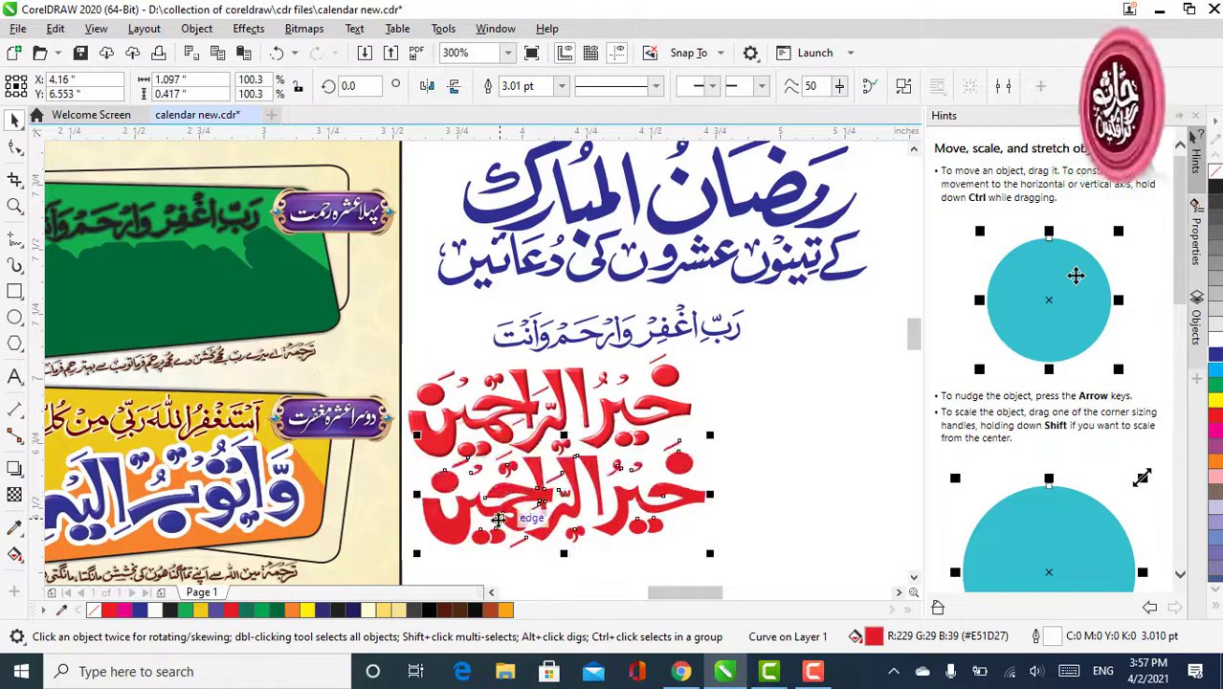
Step: Edit the green banner's PowerClip contents, shift the dark green long shadow to about X 3.09", Y 7.12", and finish editing
click(338, 285)
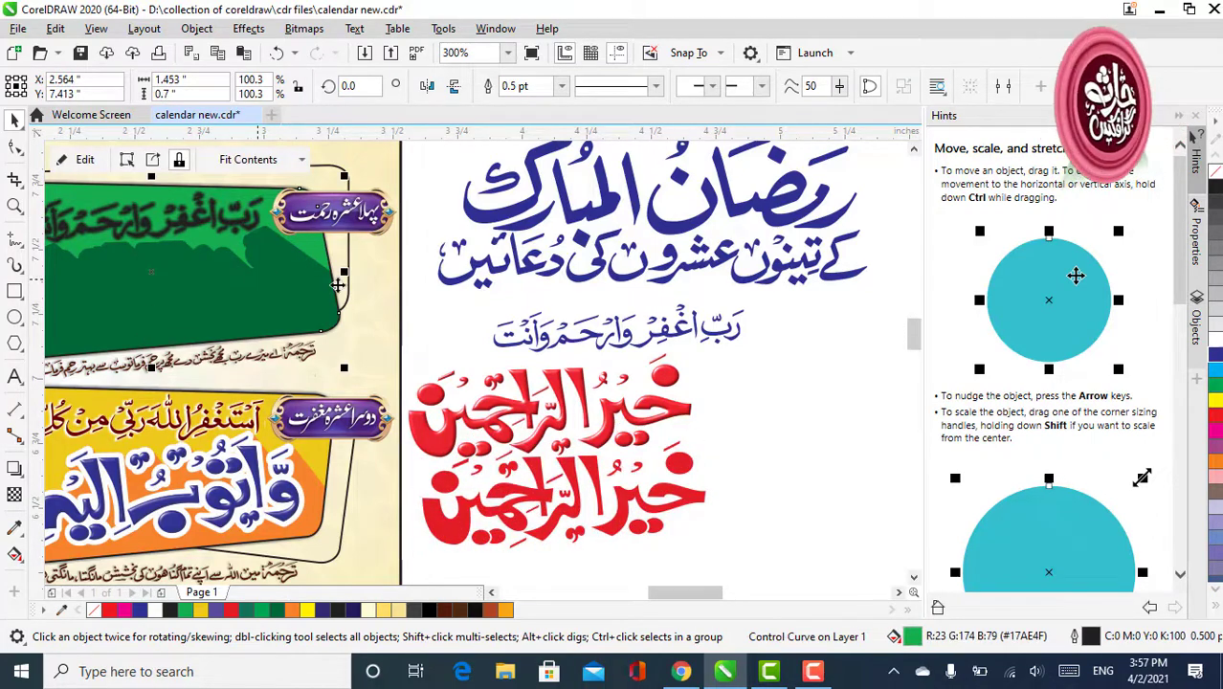
click(78, 160)
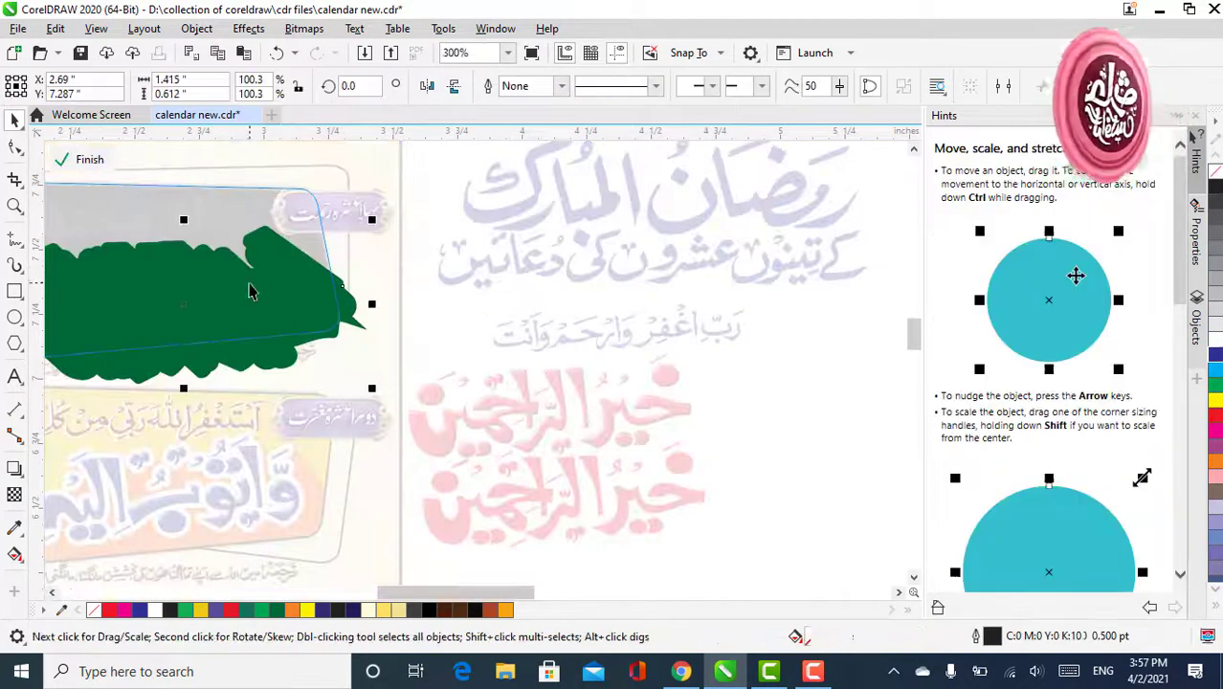
drag(249, 292, 352, 335)
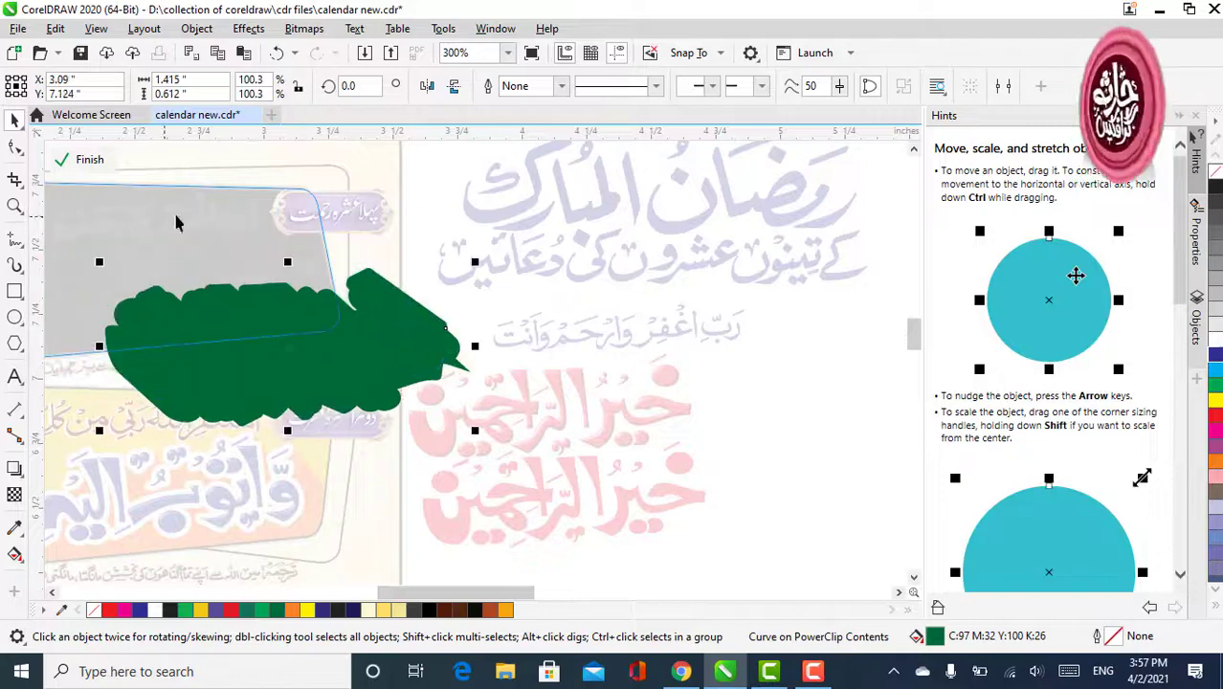
click(109, 162)
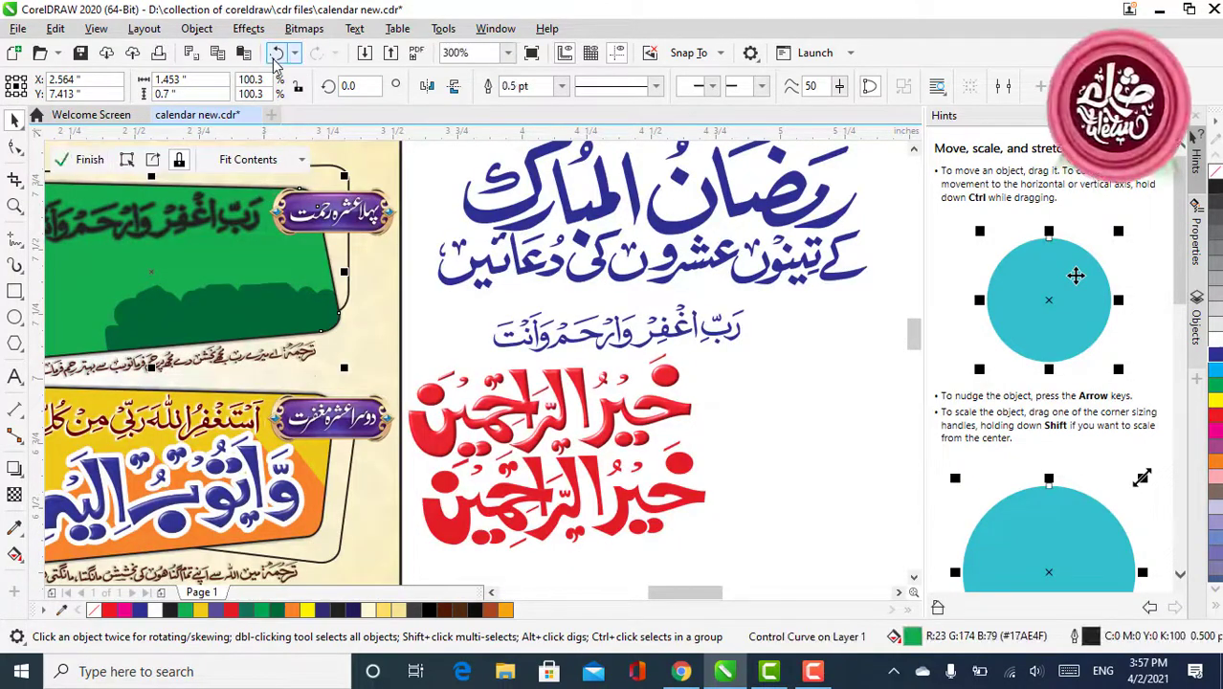
Step: Undo the PowerClip shadow edit and the relocation of the white-outlined red lettering
click(276, 53)
click(275, 53)
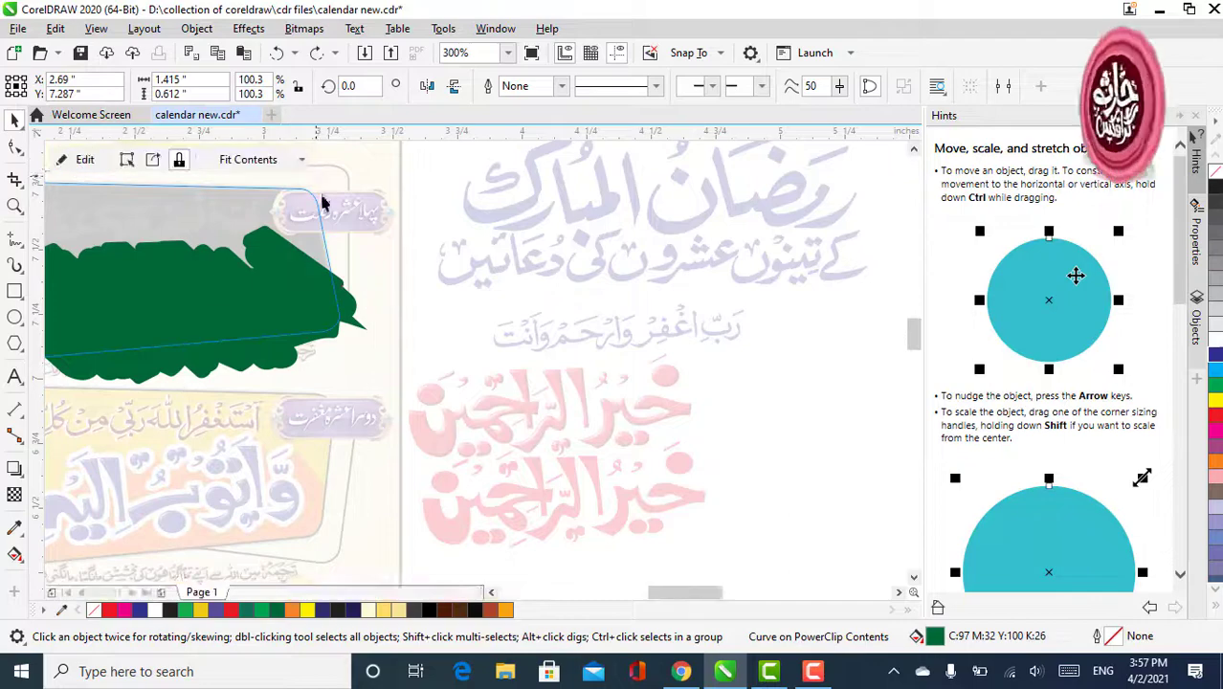
click(281, 57)
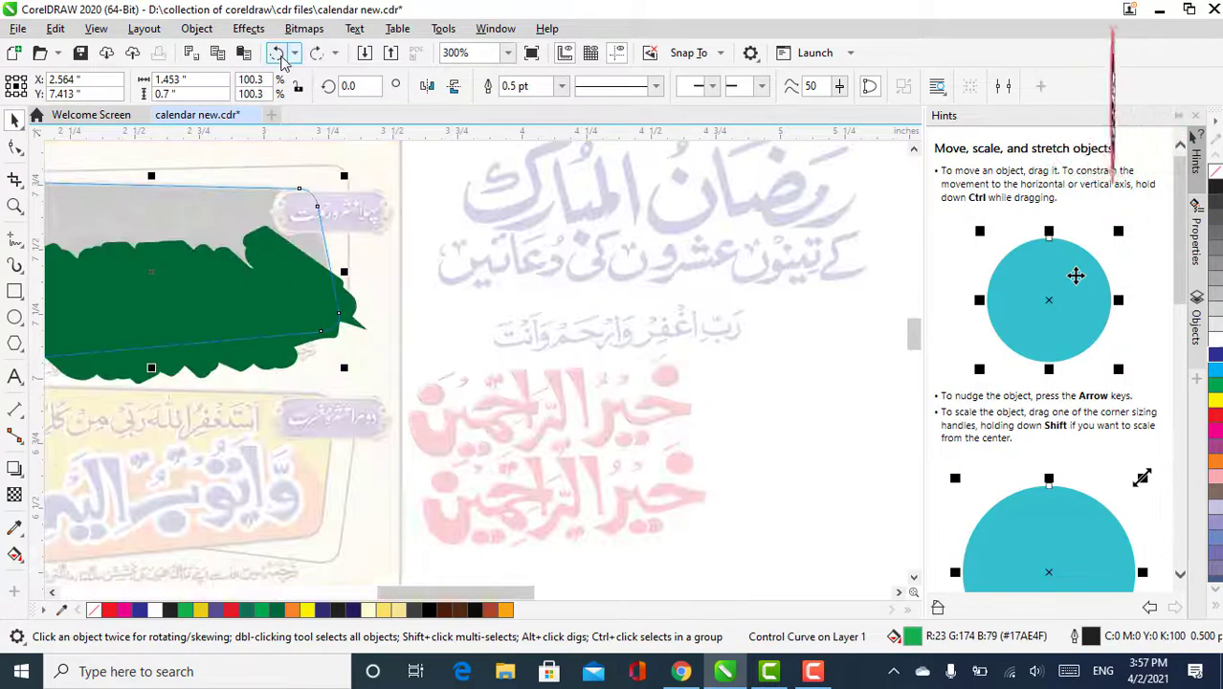
click(278, 55)
click(277, 54)
click(277, 55)
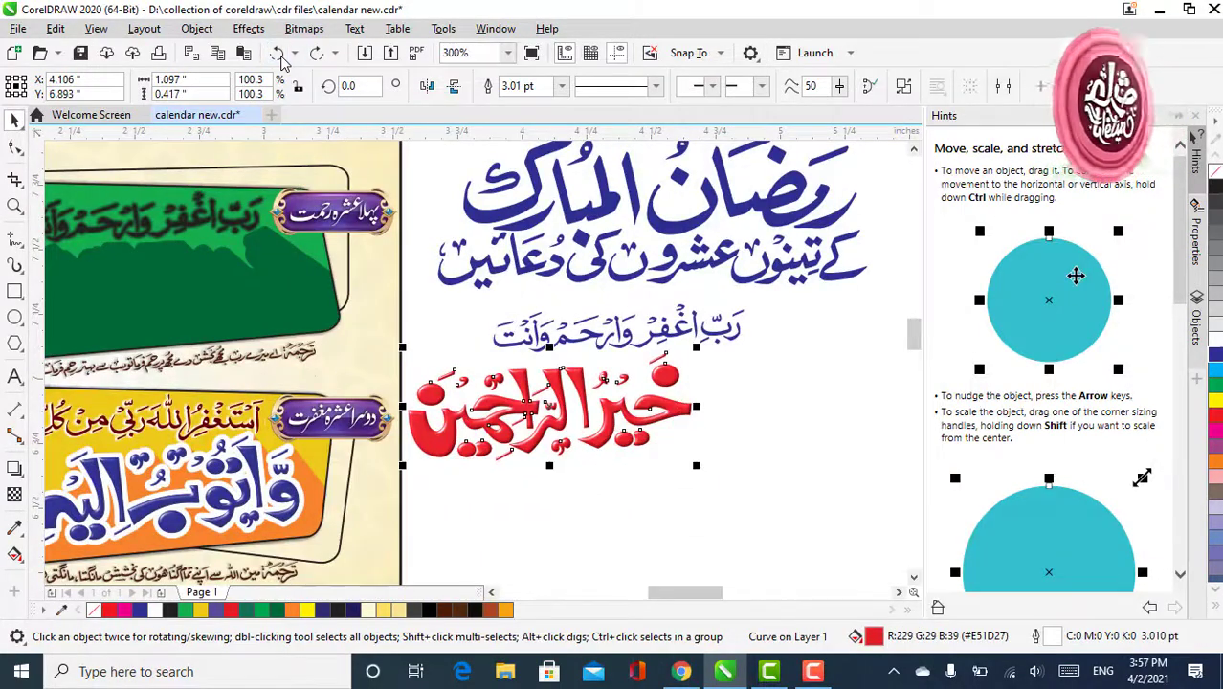
click(275, 53)
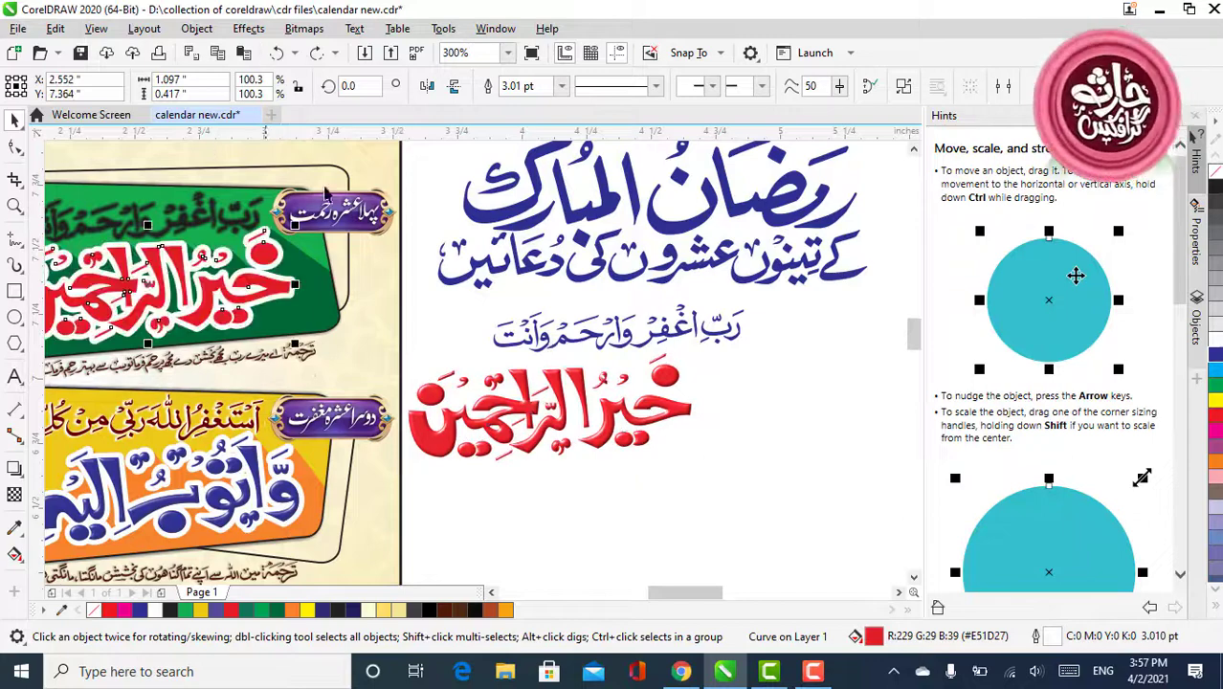
Step: Move the white-outlined red lettering off the green banner to the empty area at about X 5.22", Y 6.47"
scroll(240, 307, down, 1)
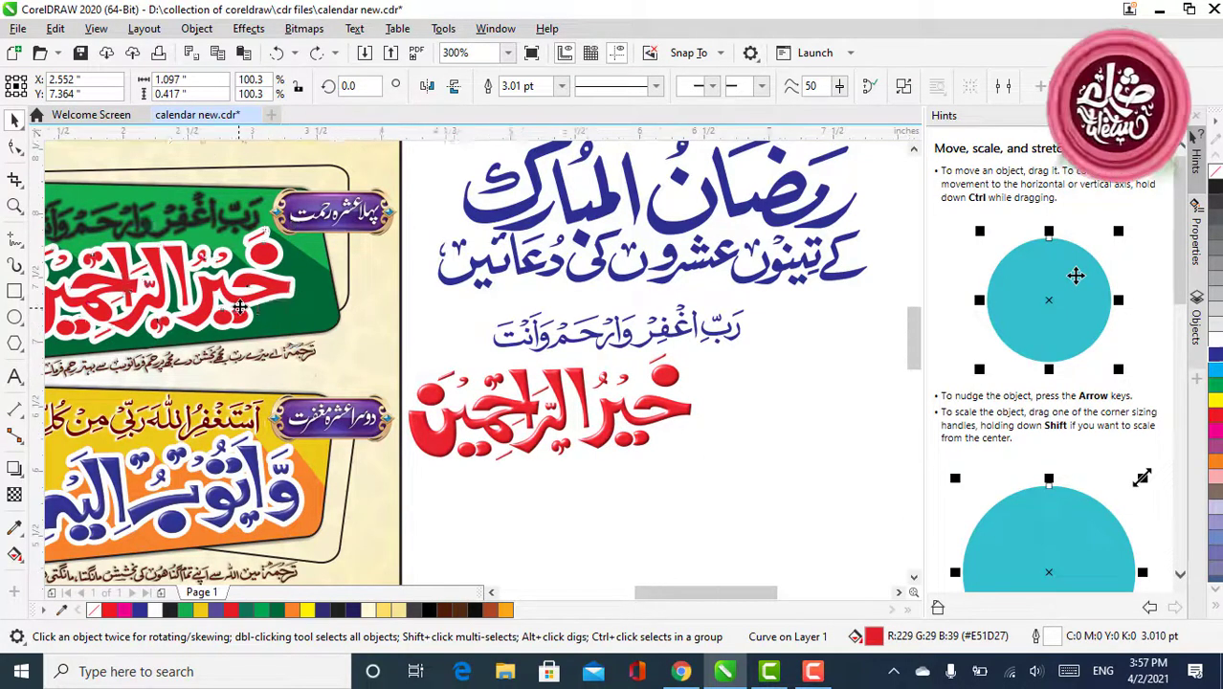
drag(241, 309, 586, 428)
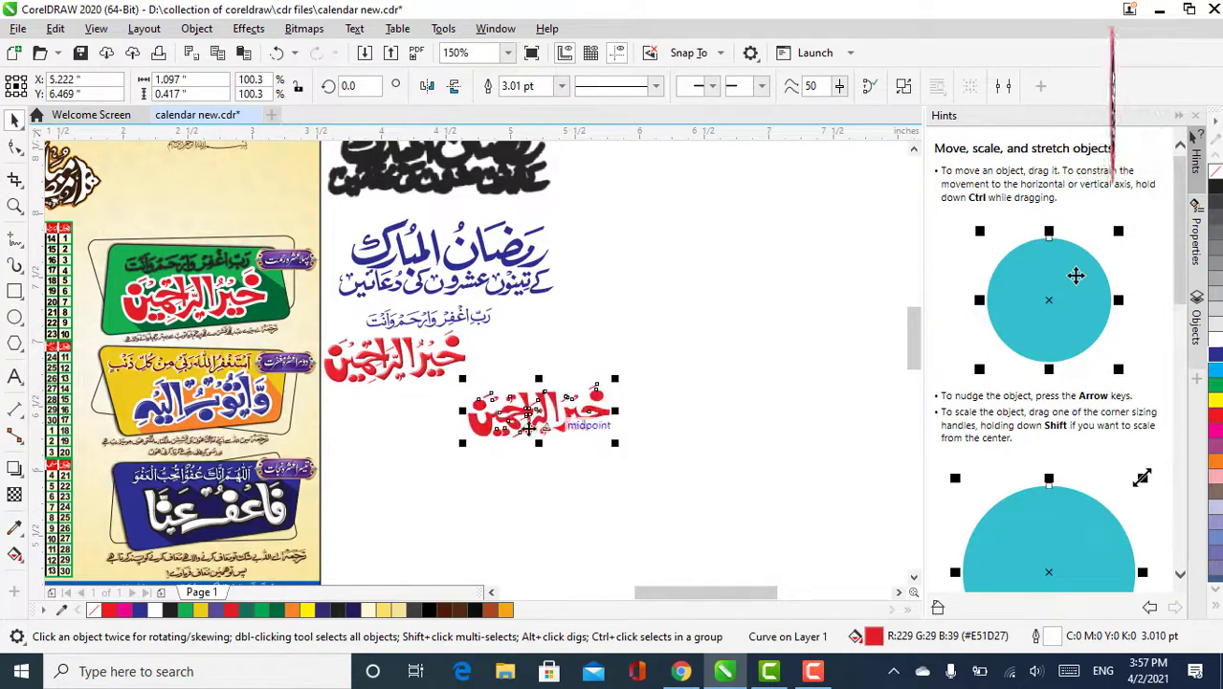
Step: Switch to Chrome to view the uploads on the Haris Graphics YouTube channel, and return to CorelDRAW
scroll(490, 432, up, 1)
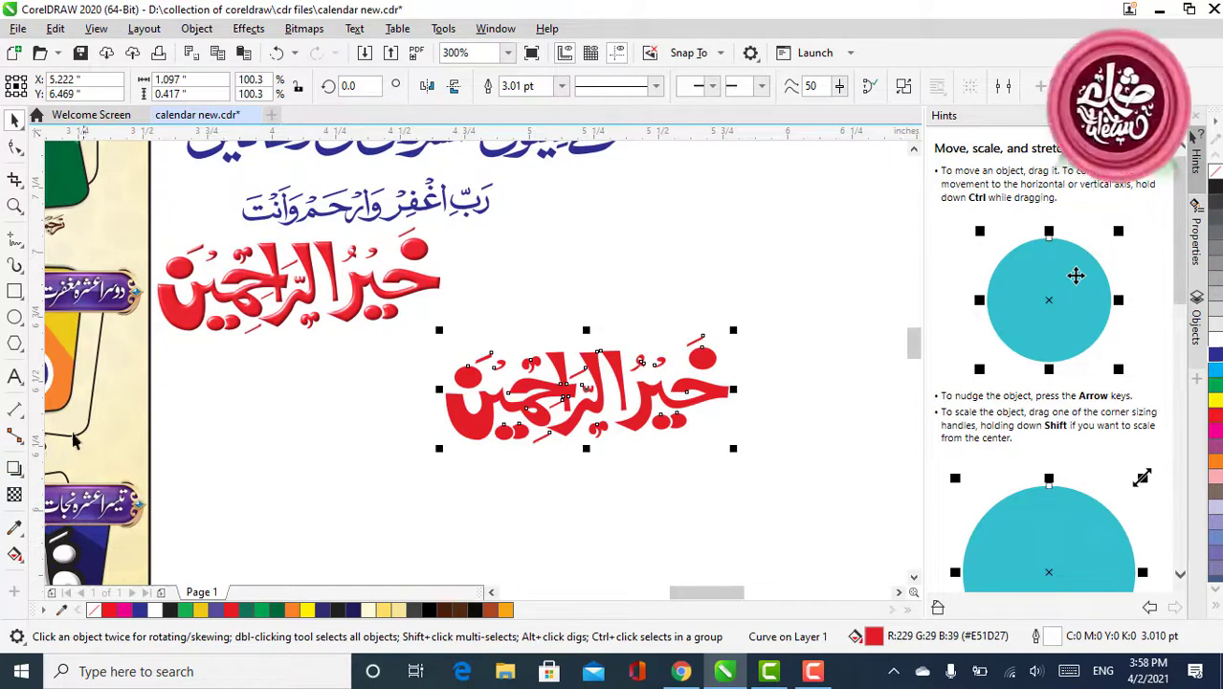
click(680, 670)
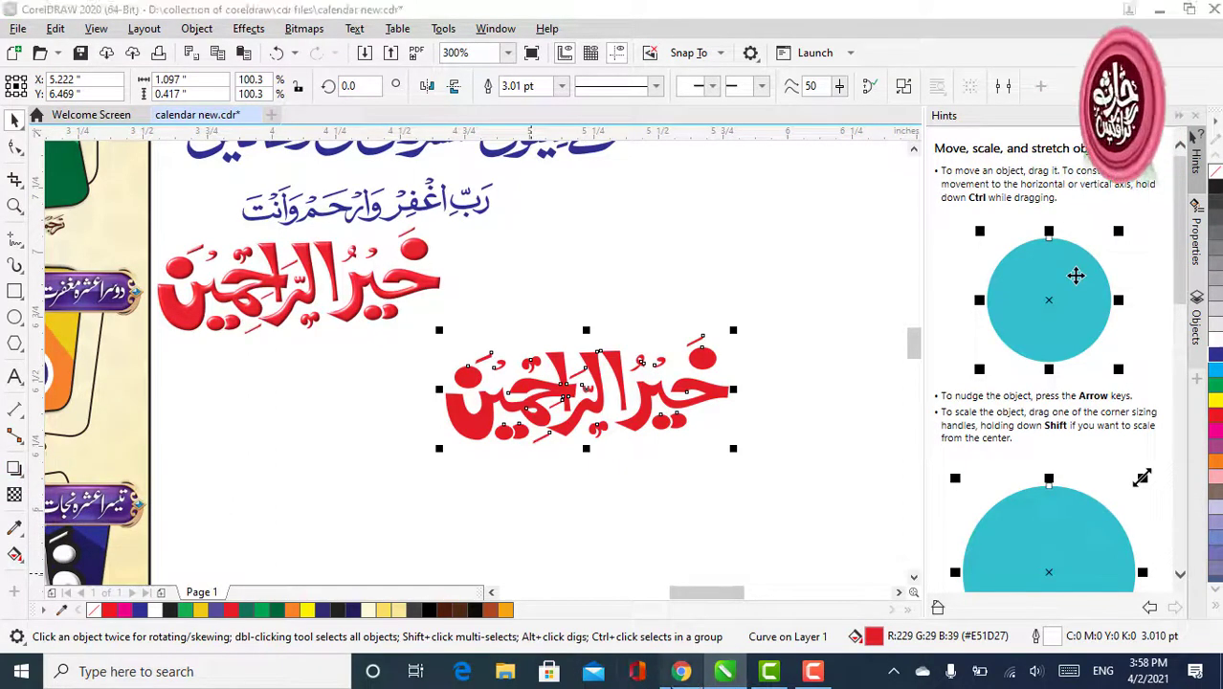
scroll(480, 398, down, 4)
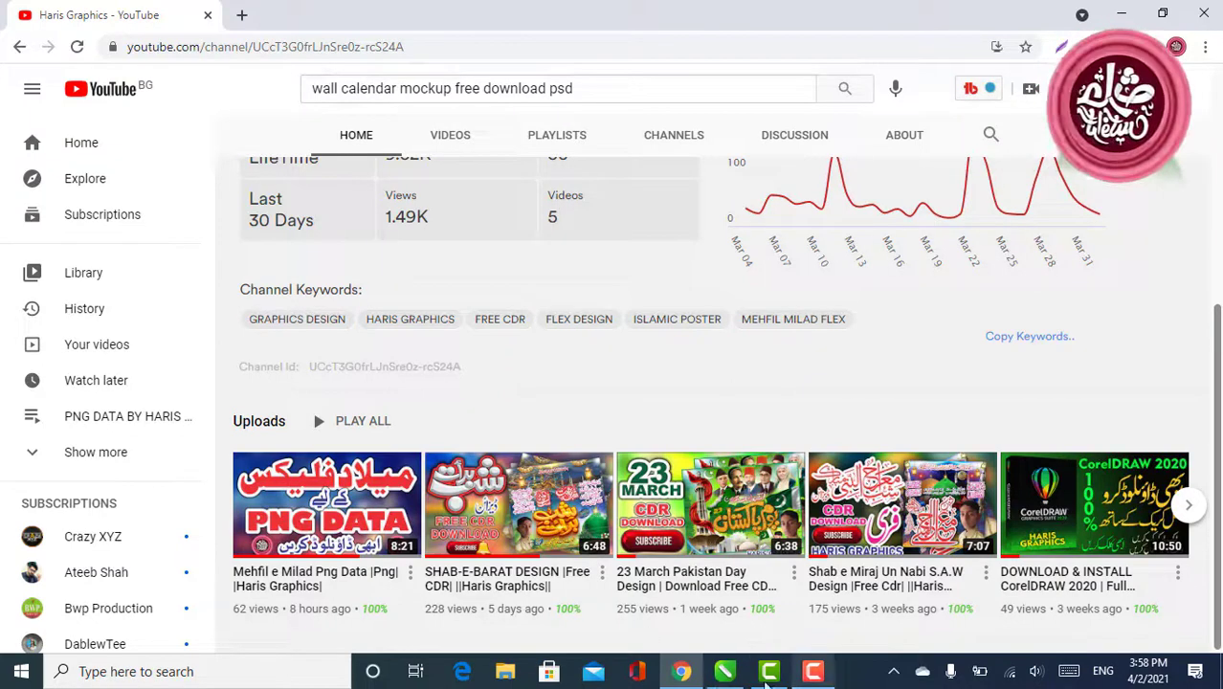
click(747, 680)
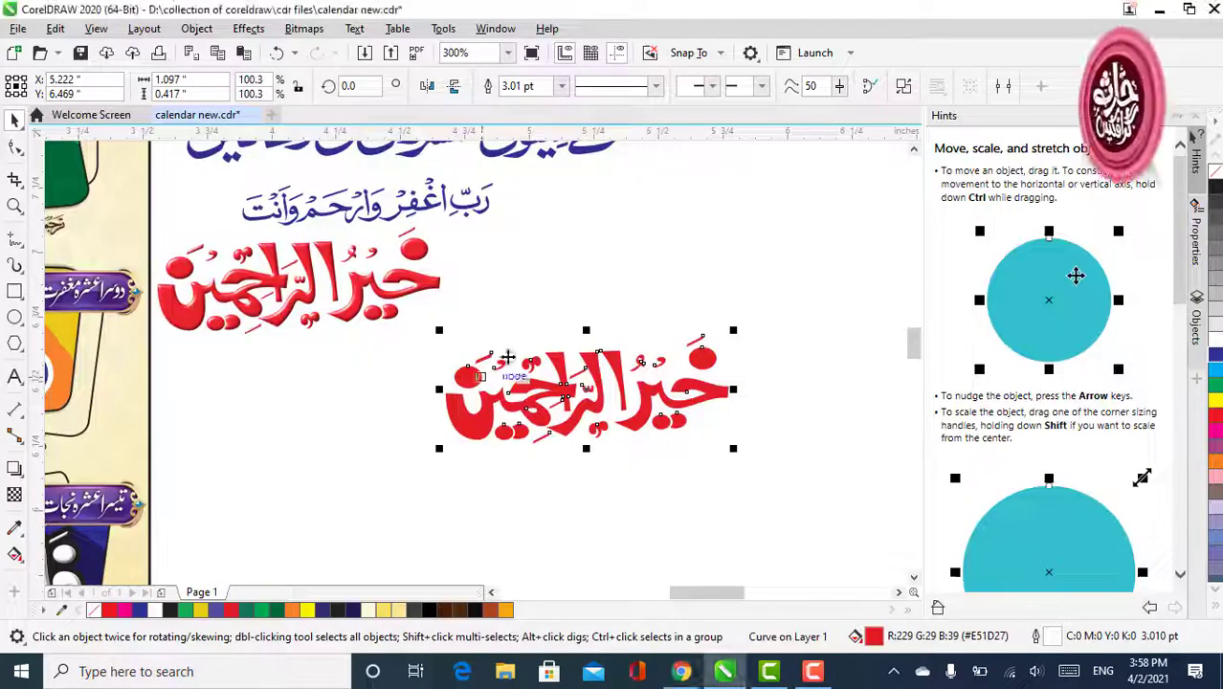
Step: Shift the separated red lettering to about X 5.06", Y 6.52", and recolour it with a black outline and yellow fill
scroll(547, 396, up, 2)
drag(547, 396, 411, 365)
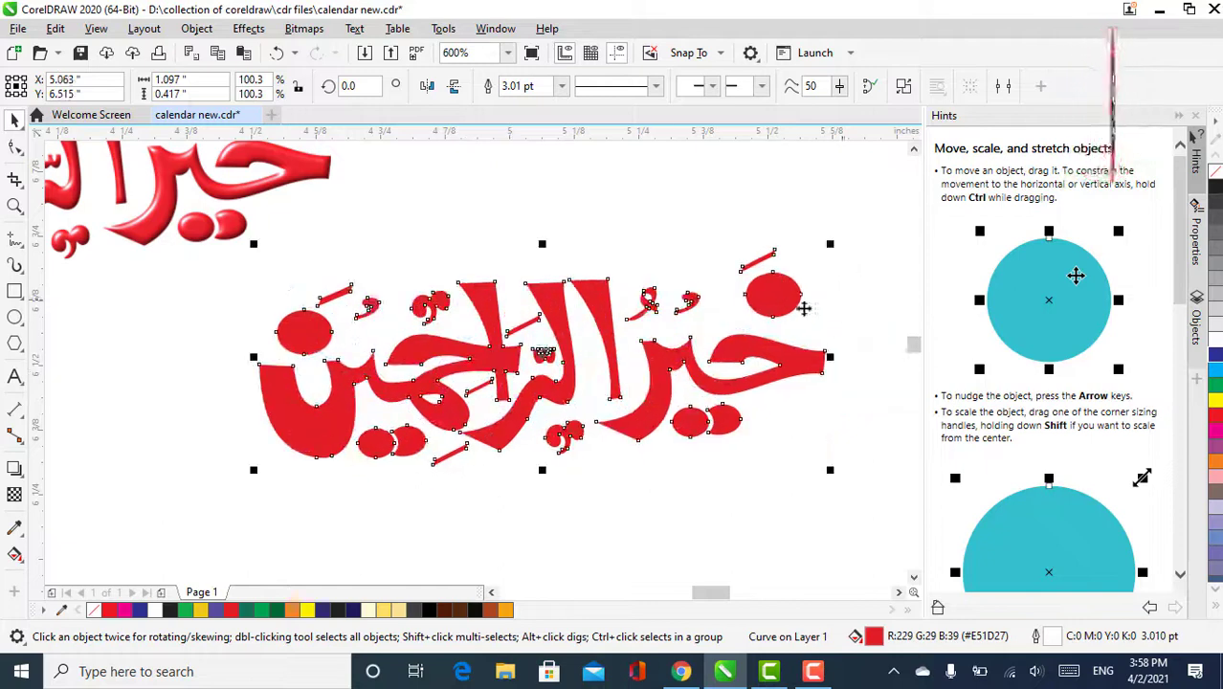
right_click(1215, 186)
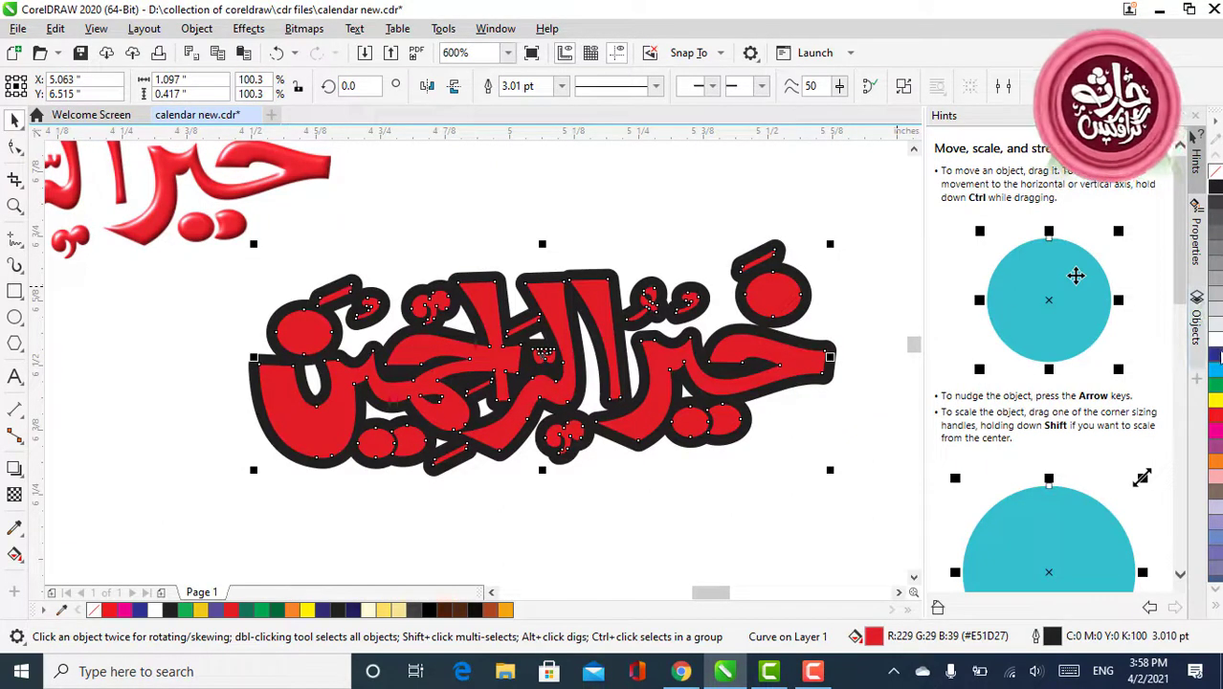
click(1215, 400)
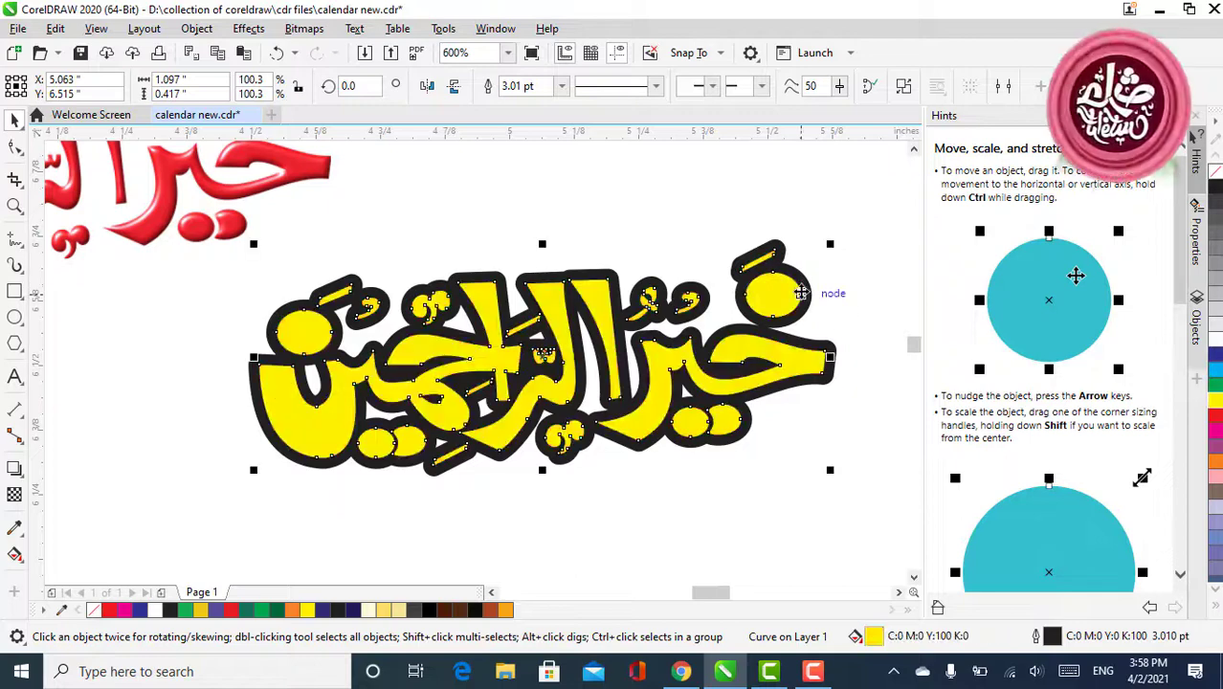
Step: Add a block shadow running diagonally down to the right of the yellow lettering, about 0.163" deep at about 310 degrees
scroll(622, 272, down, 1)
scroll(598, 325, up, 1)
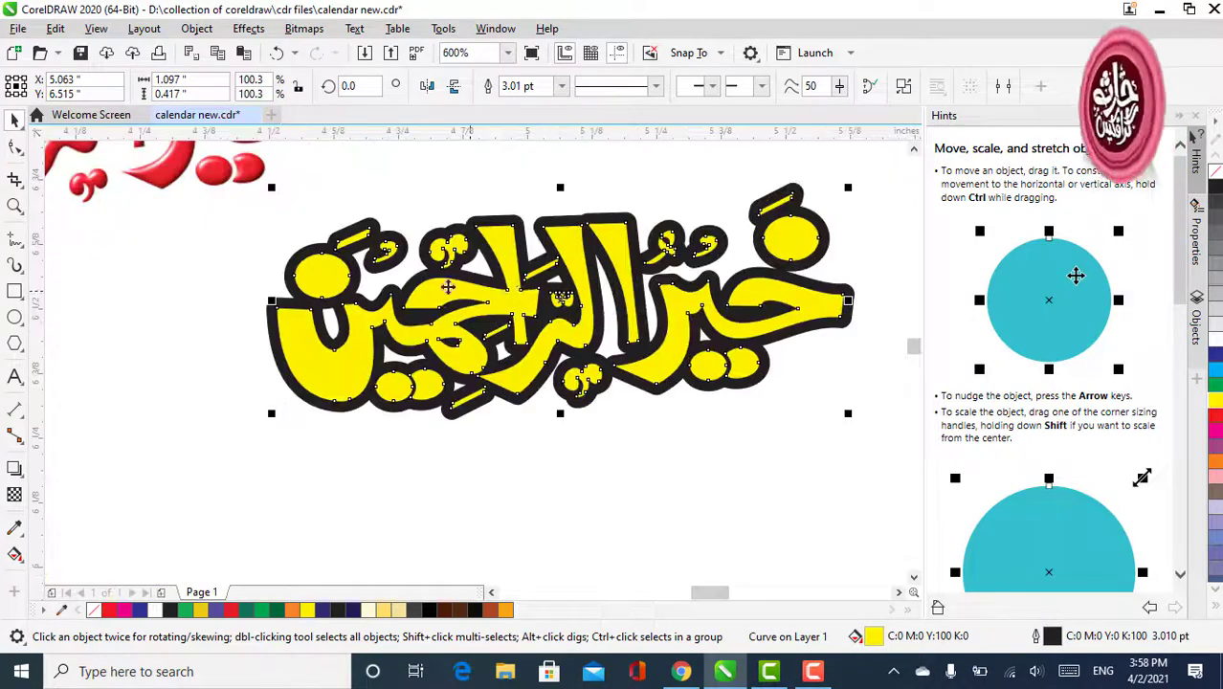
scroll(443, 285, down, 1)
scroll(443, 285, up, 1)
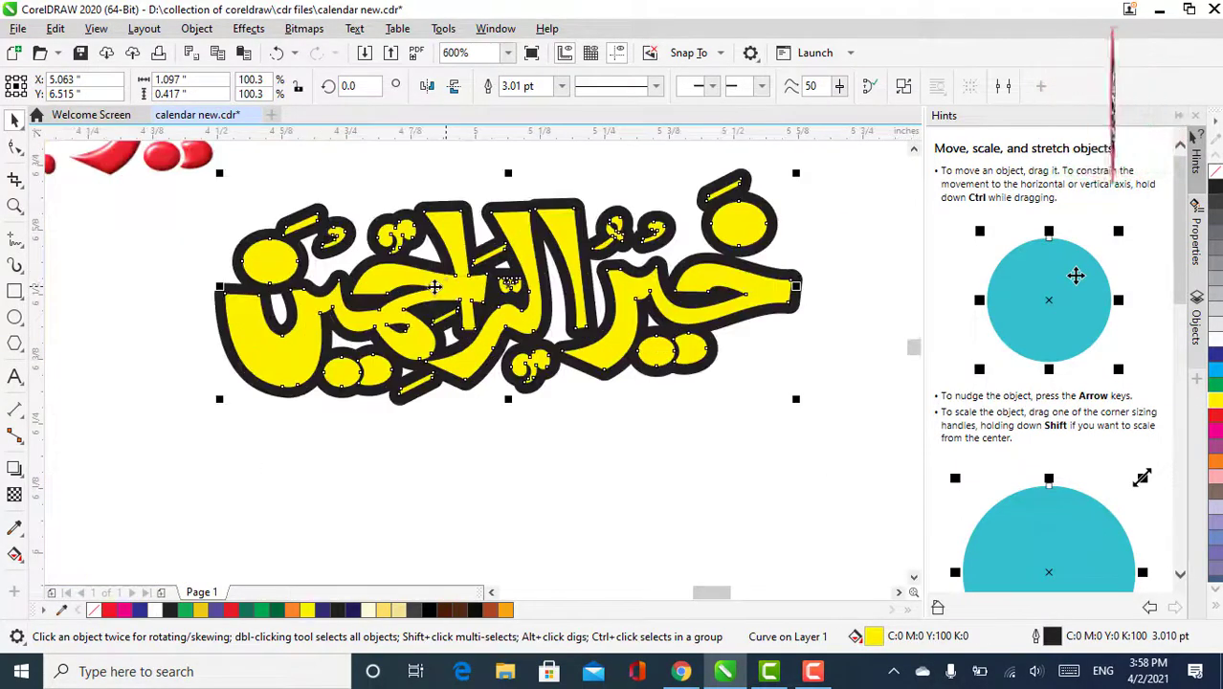
click(20, 478)
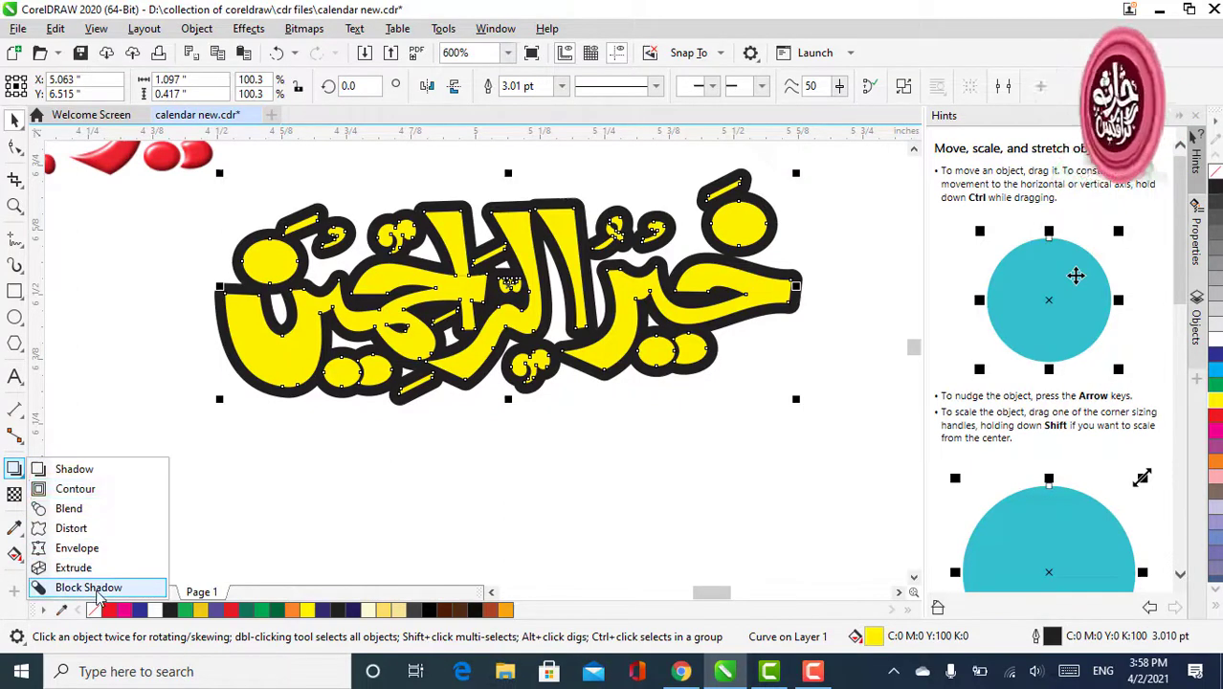
click(96, 591)
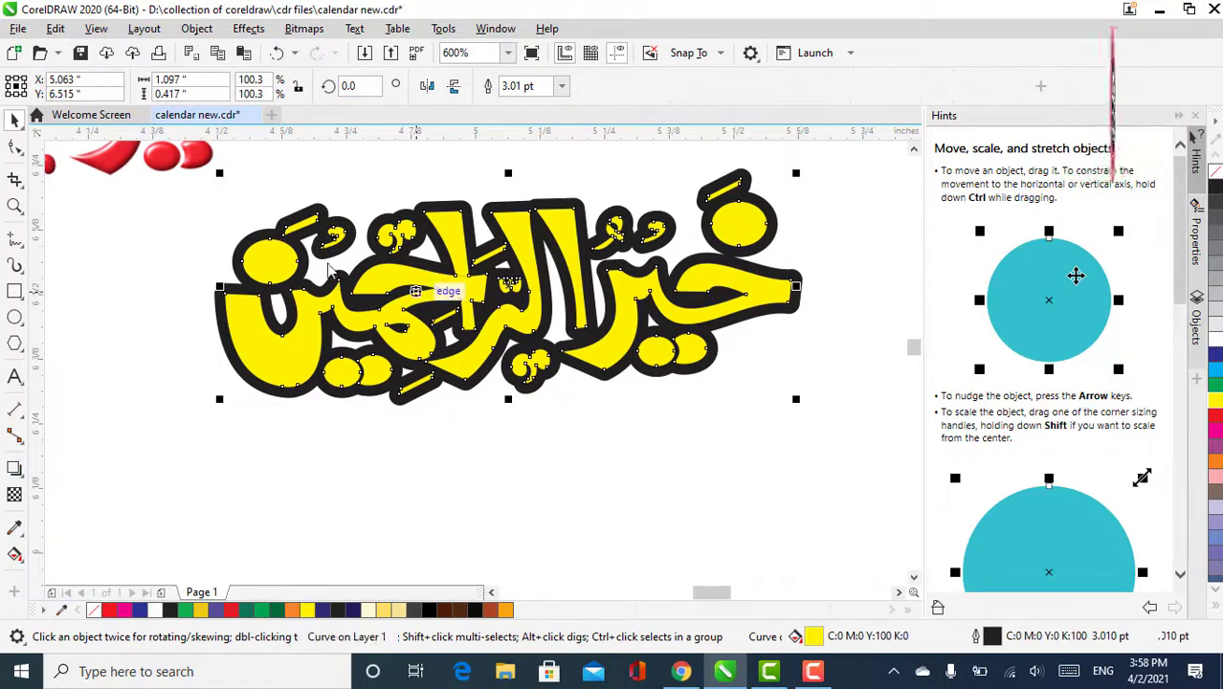
drag(266, 247, 565, 341)
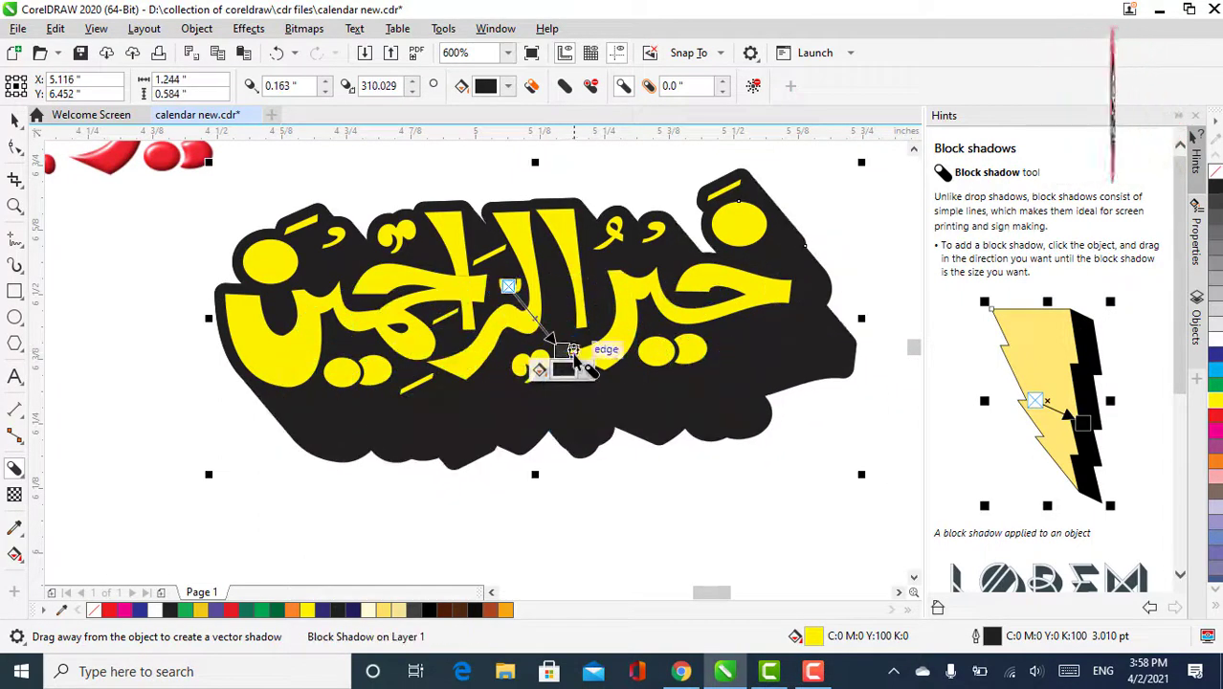
Step: Adjust the yellow lettering's block shadow to a depth of about 0.173" and a direction of about 315 degrees
scroll(633, 378, down, 2)
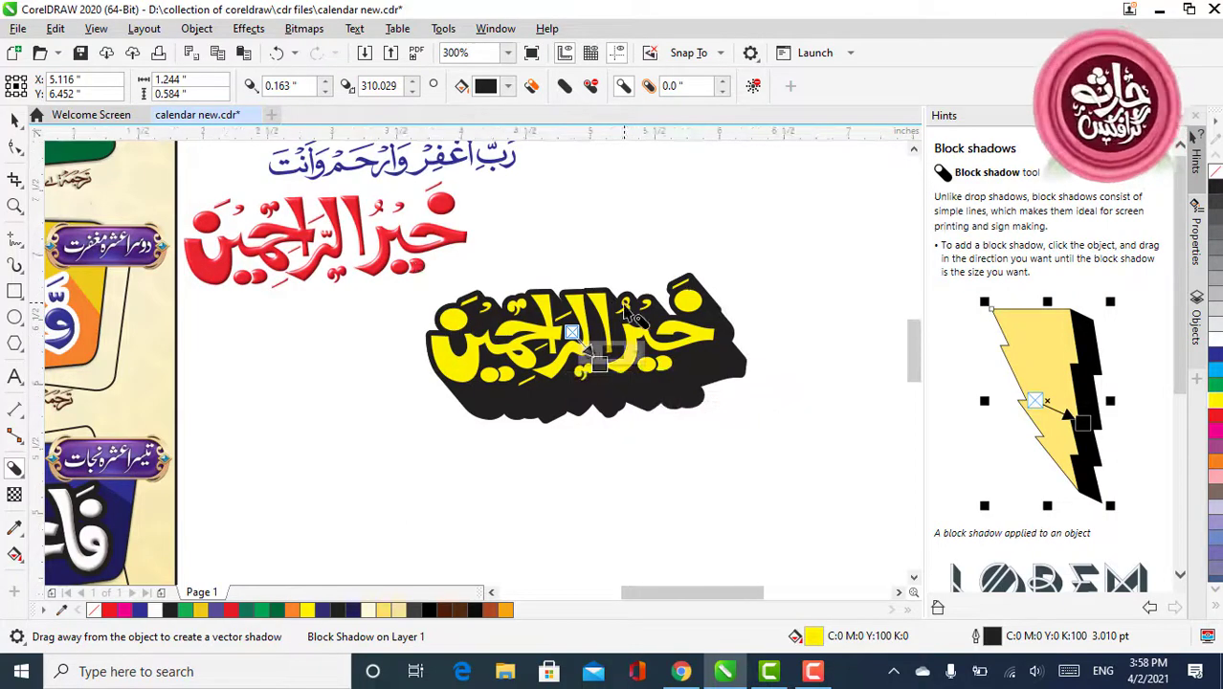
scroll(569, 340, down, 2)
scroll(263, 450, up, 2)
scroll(259, 450, down, 2)
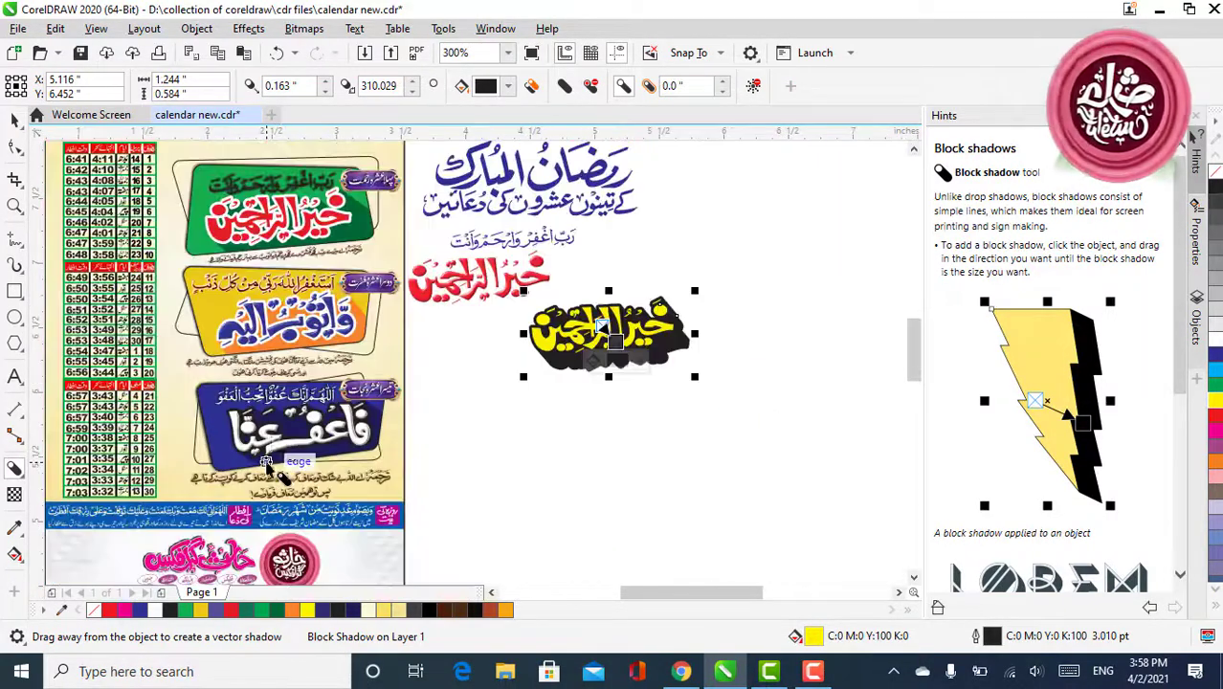
scroll(251, 330, up, 2)
scroll(251, 330, down, 2)
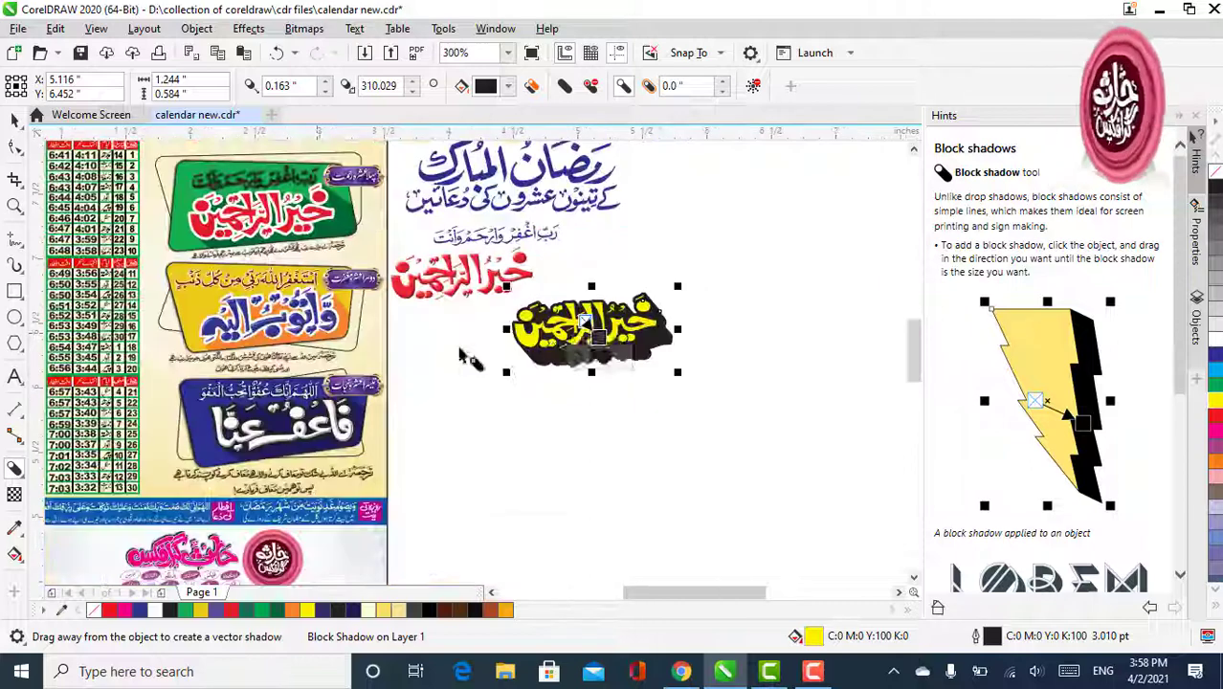
scroll(622, 344, up, 3)
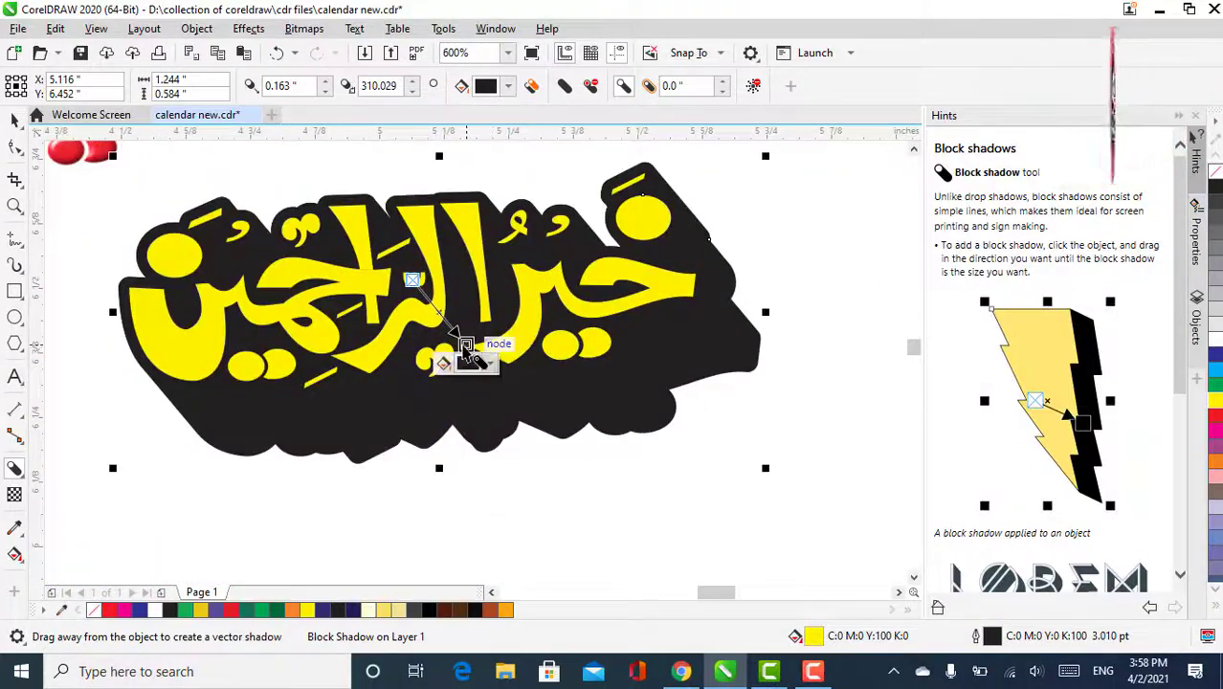
drag(485, 354, 467, 336)
Step: Break the block shadow apart from the yellow lettering
click(14, 121)
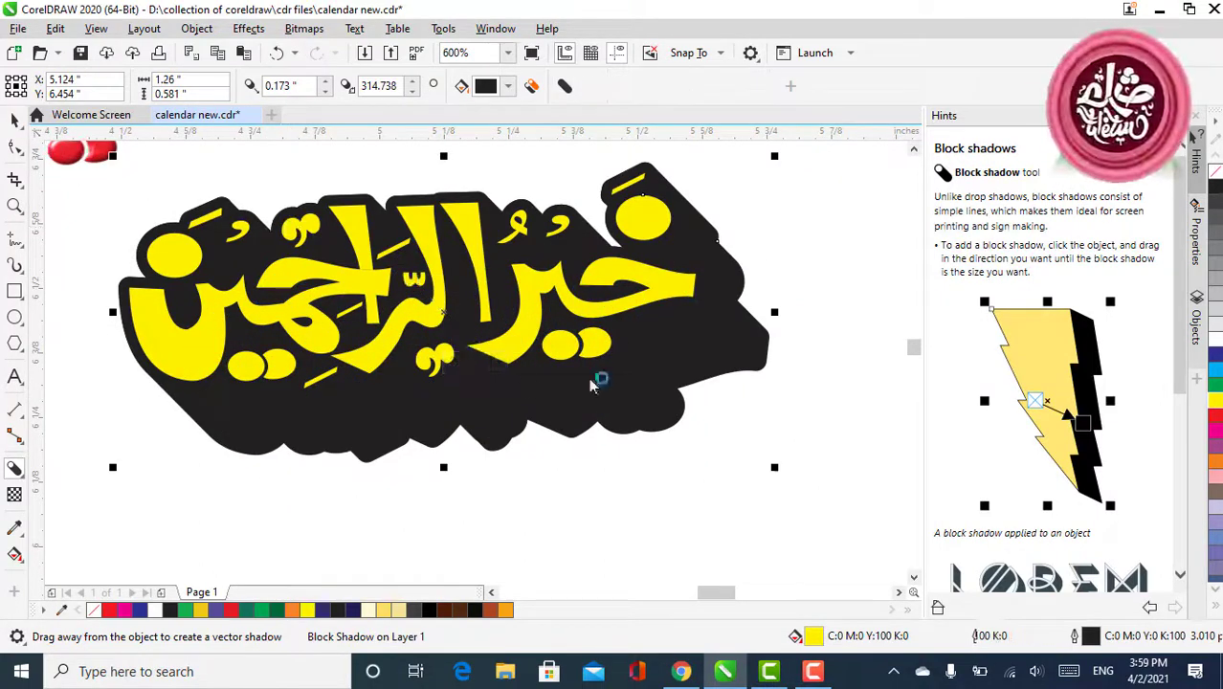
right_click(526, 384)
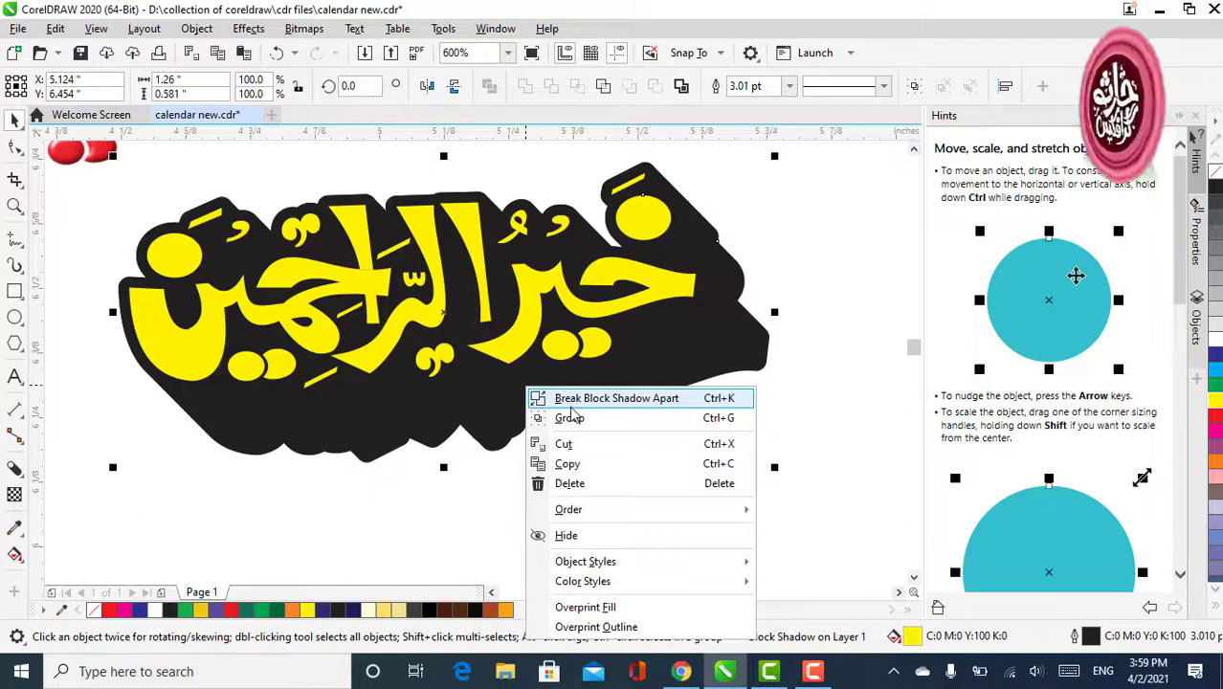
click(352, 498)
right_click(398, 425)
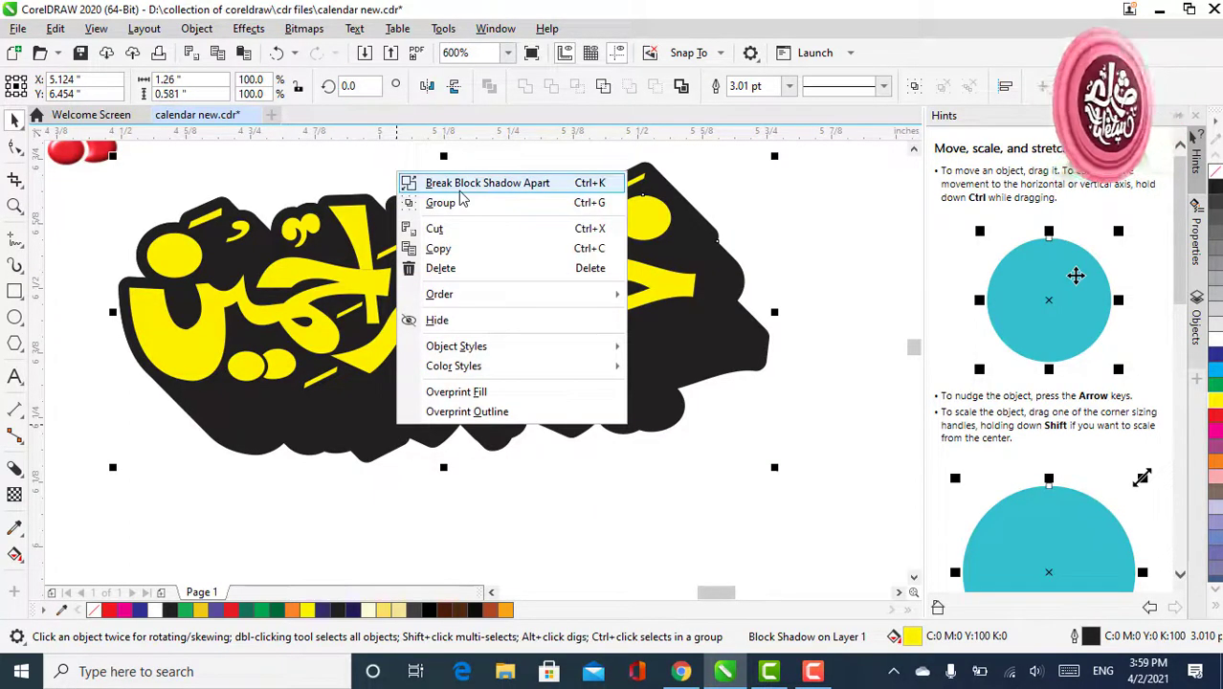
click(461, 191)
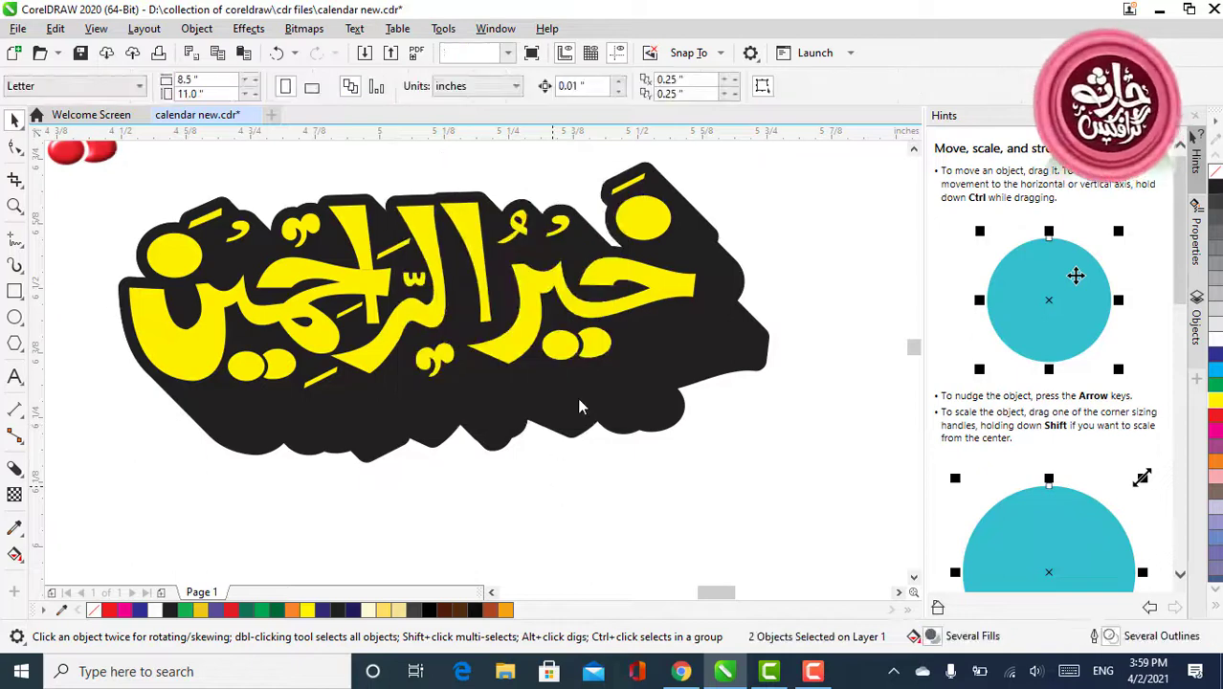
Step: Move the detached block shadow to about X 5.18", Y 6.37", and undo the move
click(577, 397)
drag(578, 397, 598, 437)
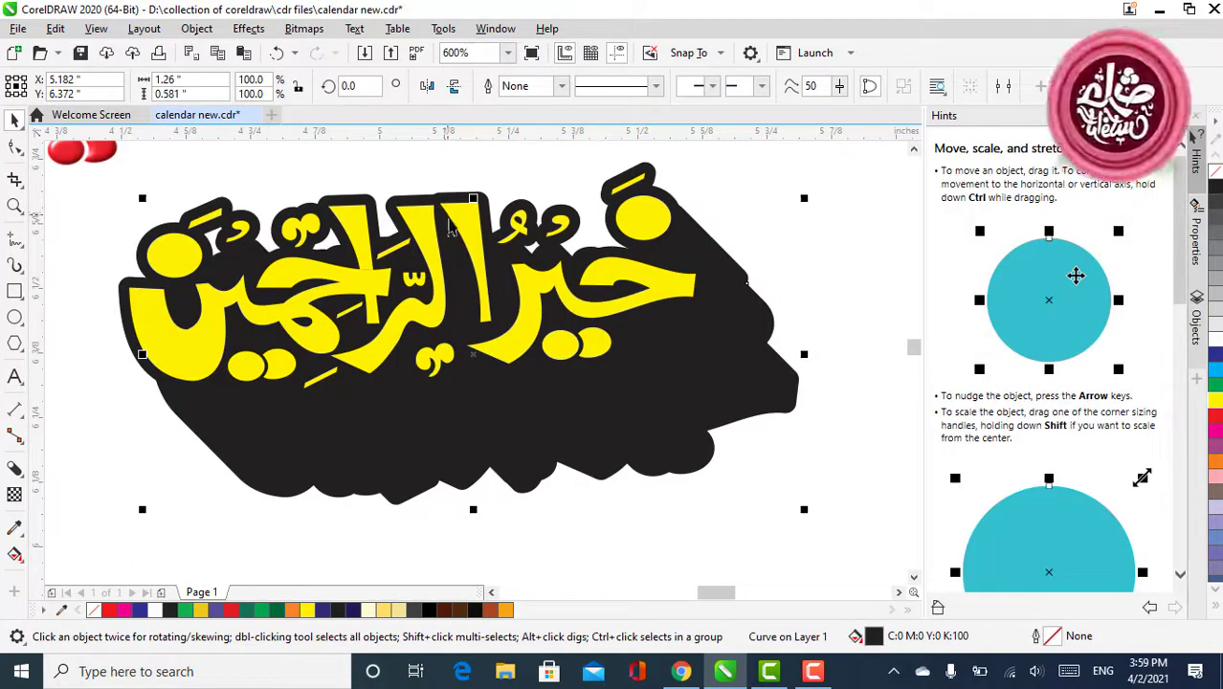
click(276, 52)
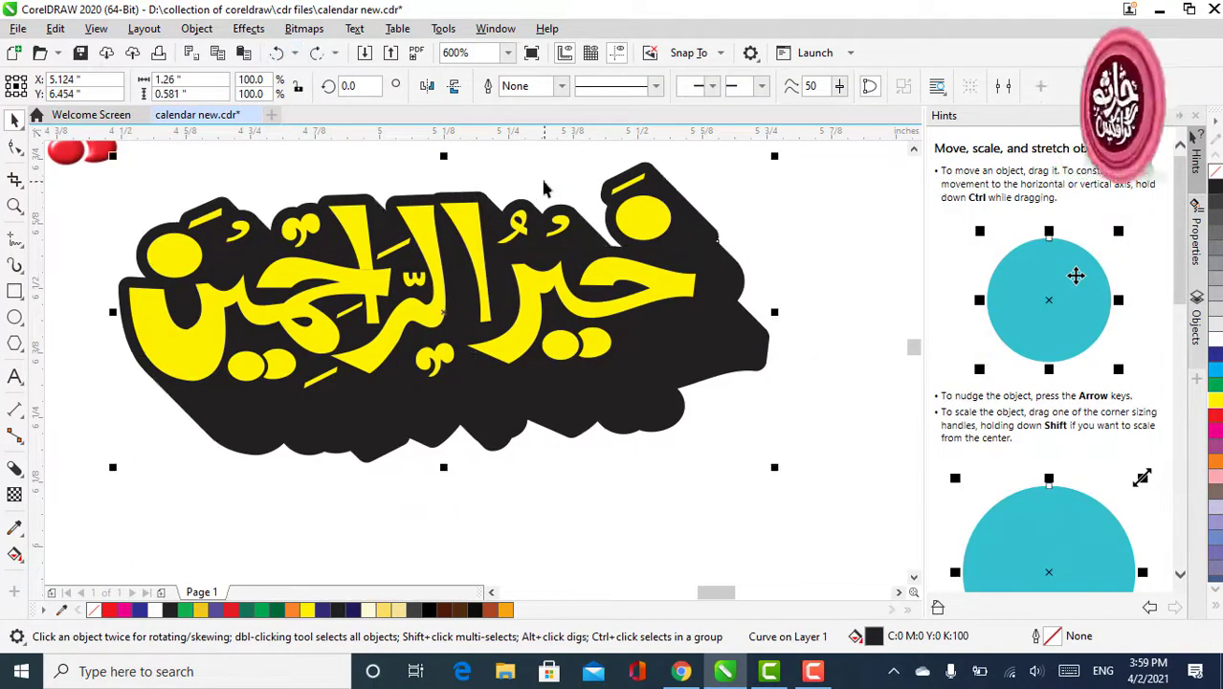
Step: Fill the detached block shadow with blue (C100 M100 Y0 K0) and clear the selection
click(1215, 354)
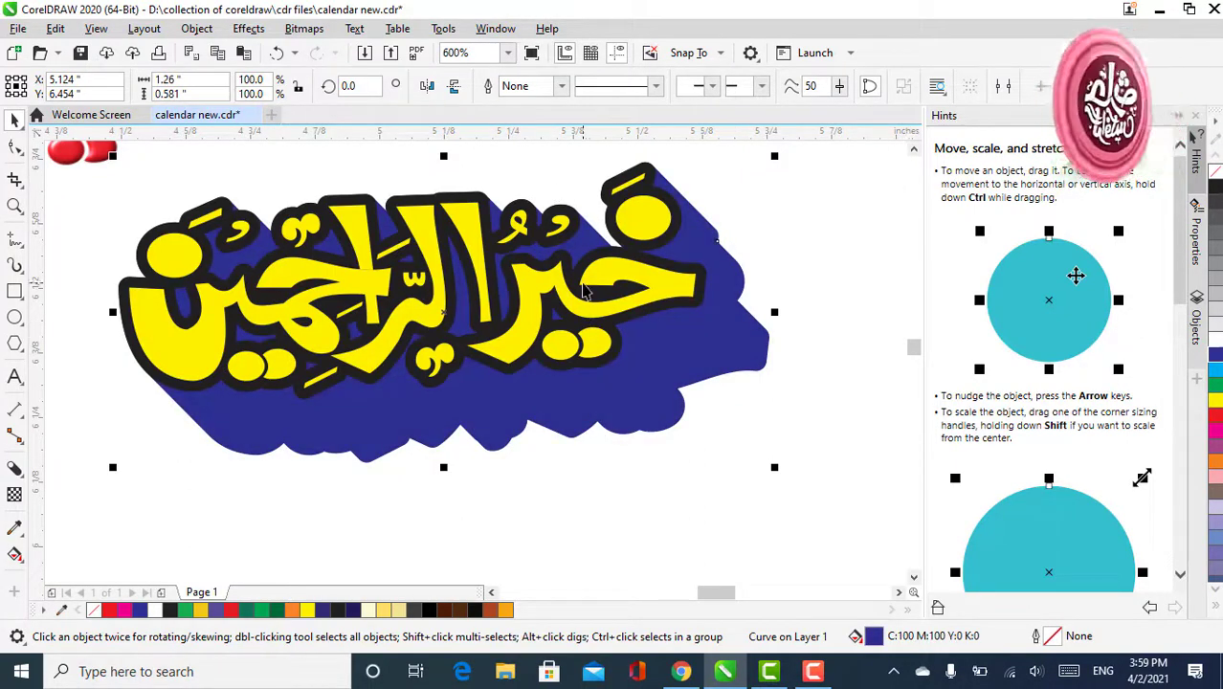
scroll(583, 285, down, 1)
click(534, 373)
scroll(482, 305, up, 1)
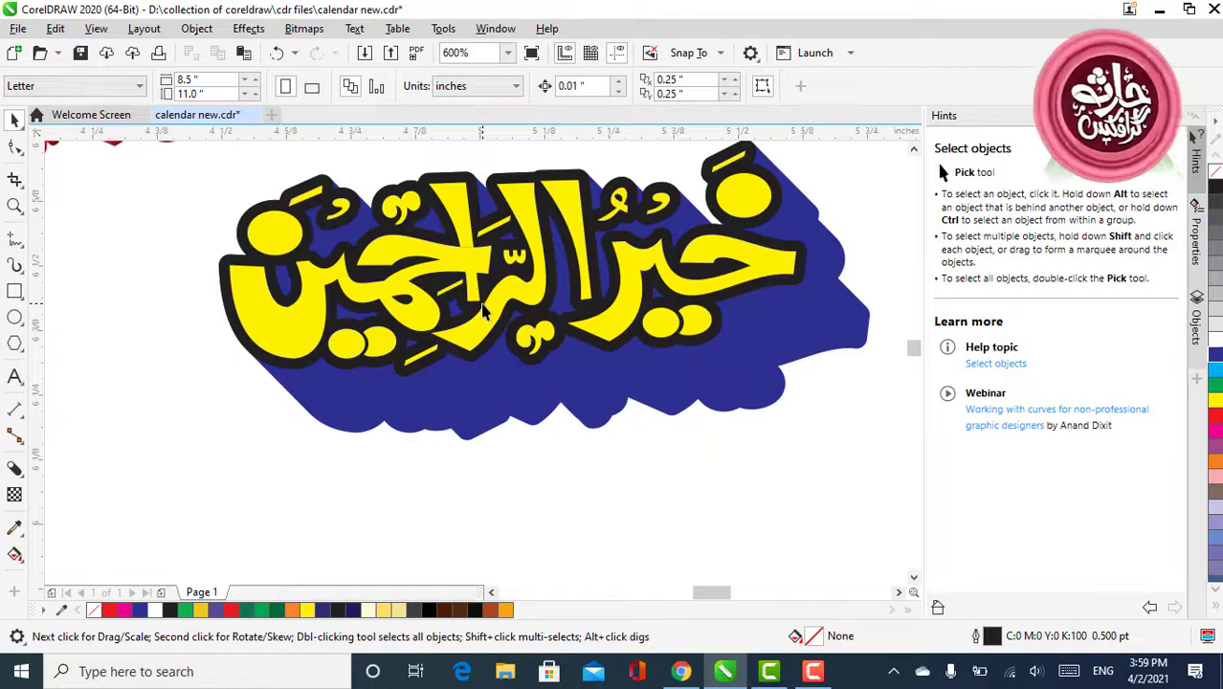
Step: Examine the calendar's coloured banners beside the yellow lettering sample, and the first block of the Ramadan timetable
scroll(483, 311, down, 5)
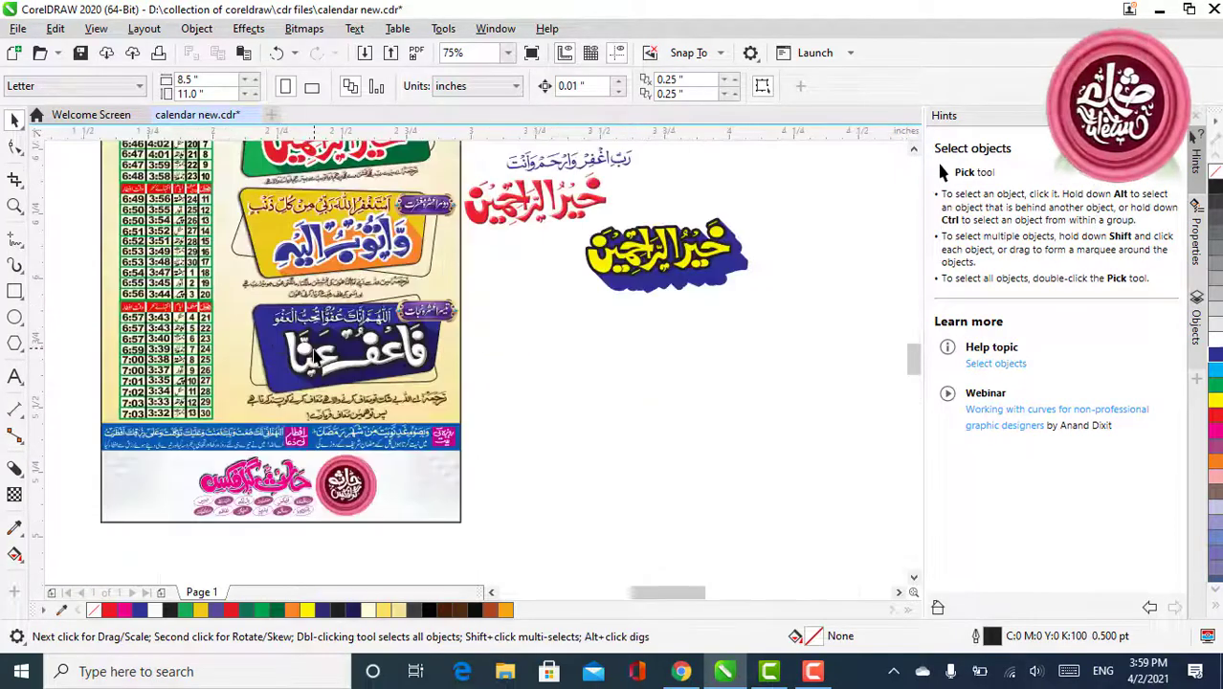
scroll(314, 355, up, 3)
scroll(308, 336, down, 3)
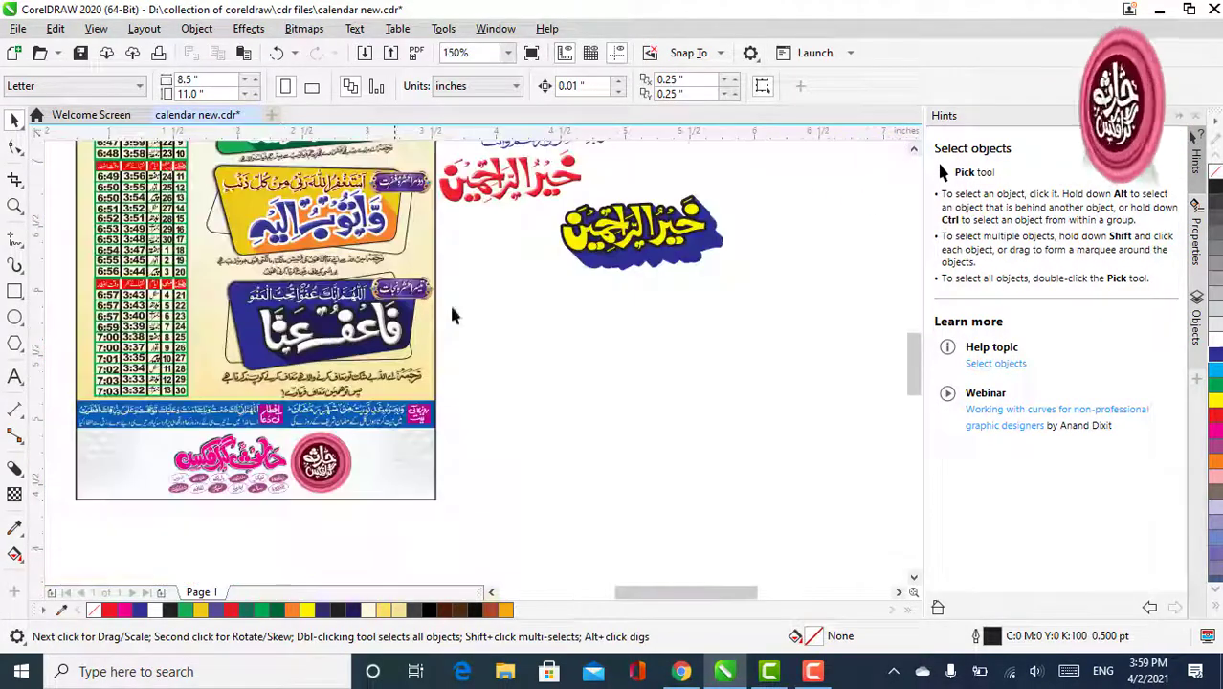
scroll(454, 315, up, 2)
scroll(437, 228, down, 4)
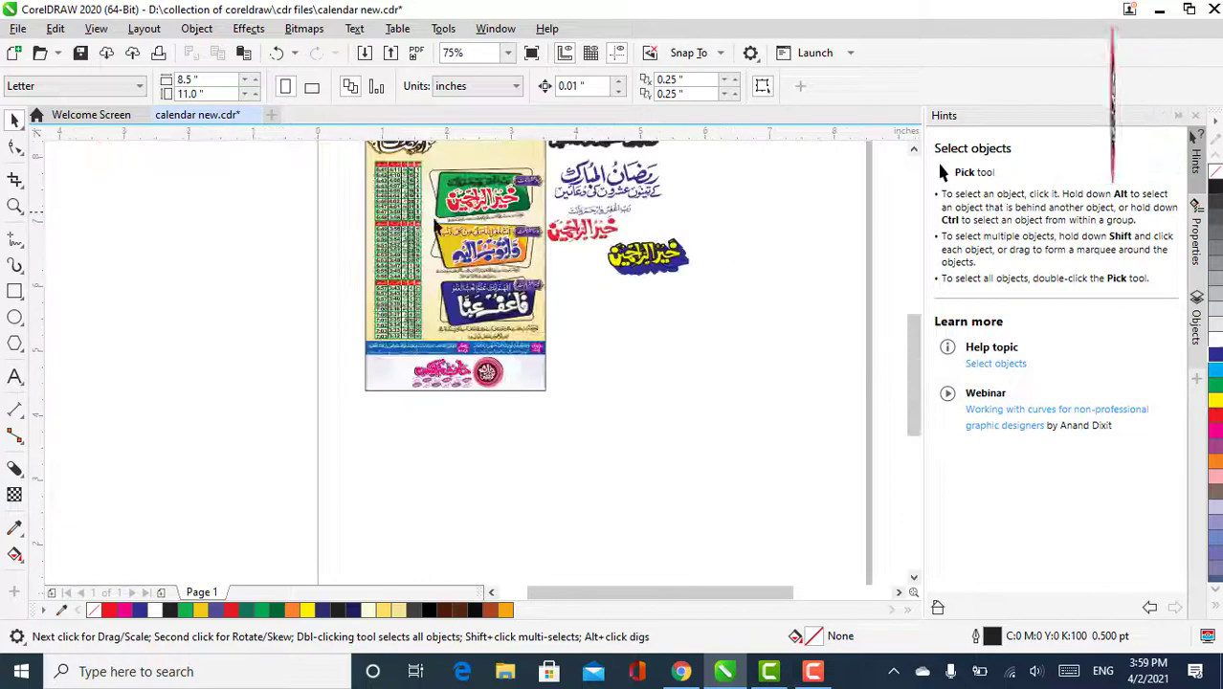
scroll(392, 182, up, 2)
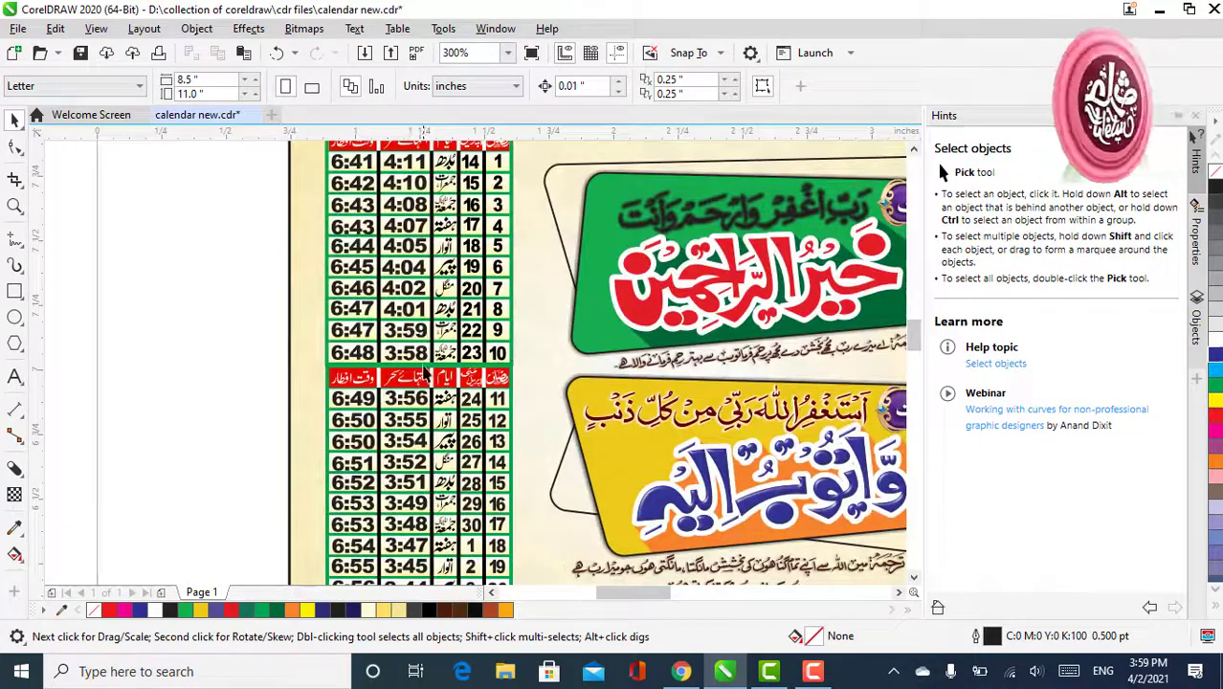
scroll(421, 246, up, 4)
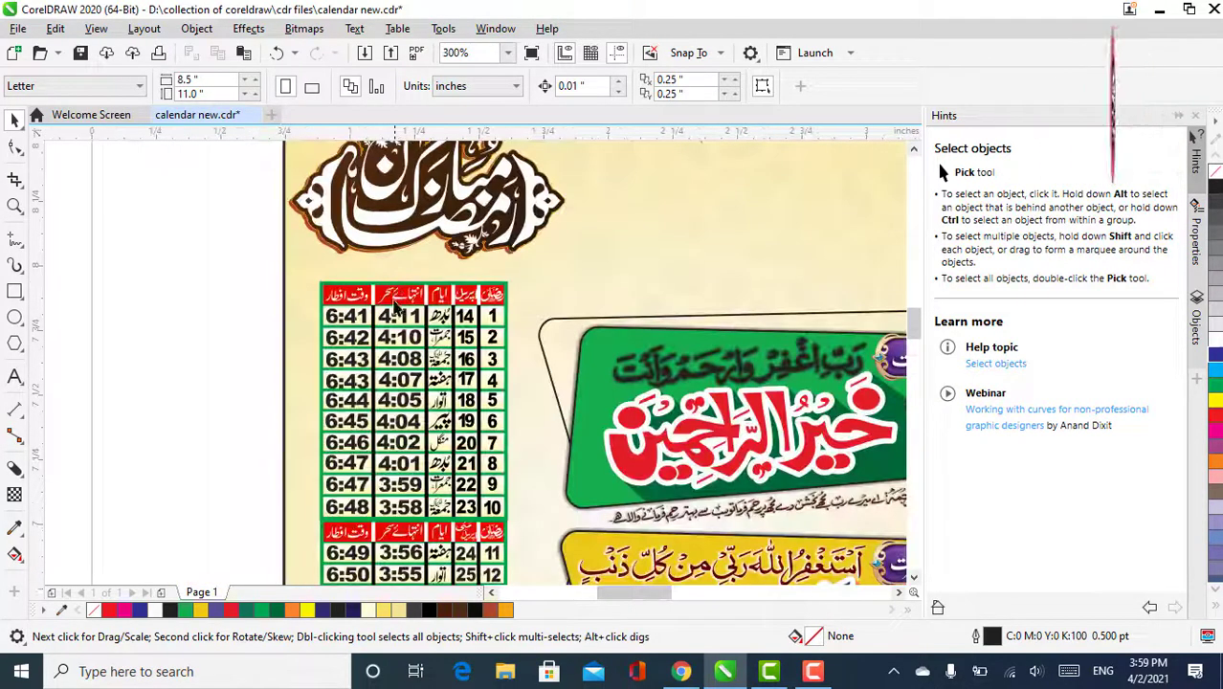
scroll(394, 315, down, 2)
scroll(400, 335, up, 2)
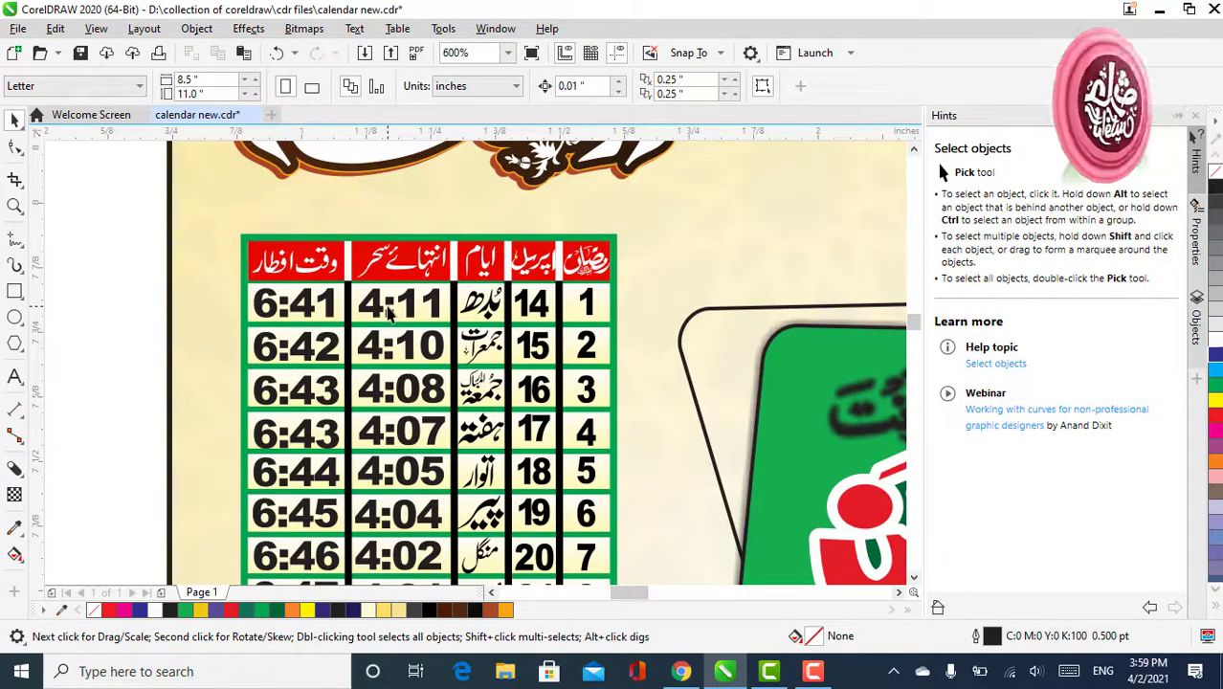
Step: Ungroup the Ramadan timetable and clear the selection
click(380, 311)
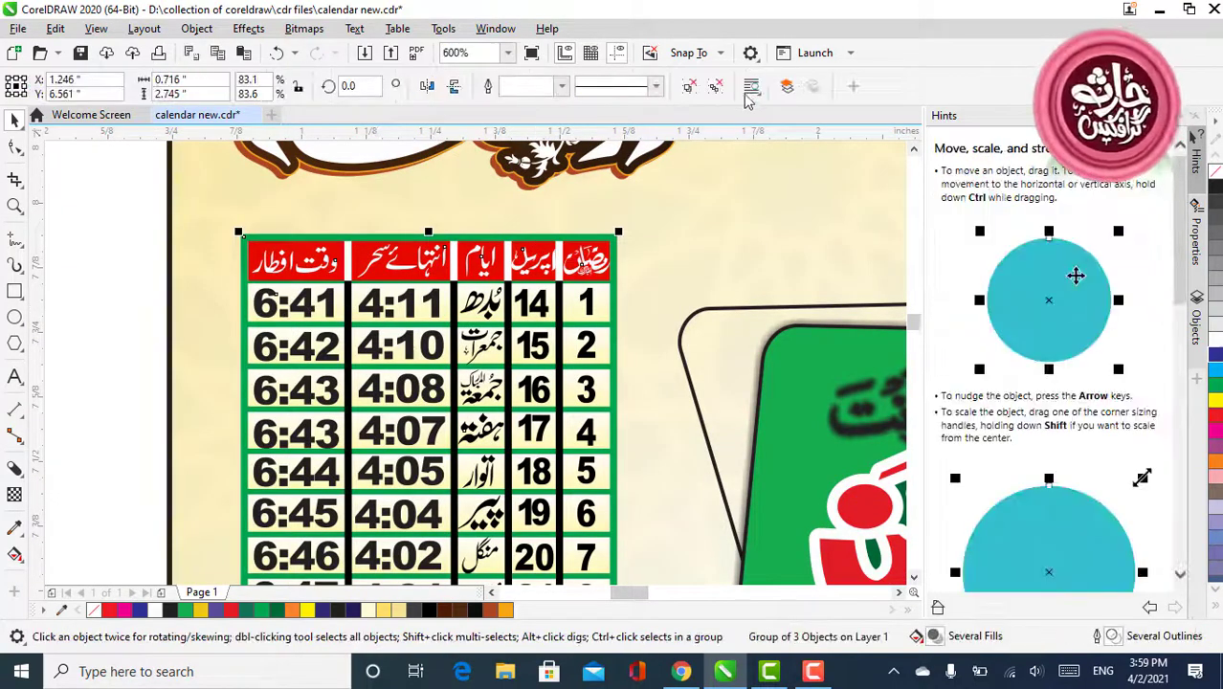
click(698, 86)
click(94, 211)
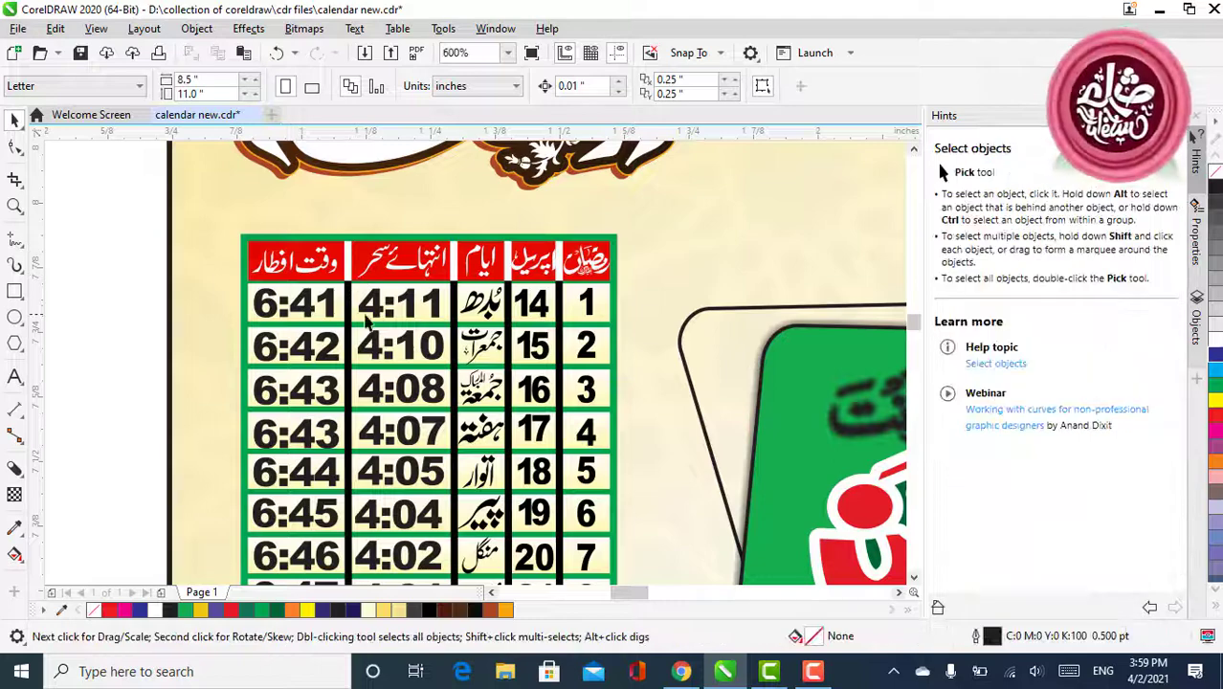
Step: Move the 4:11 to 3:58 time column out of the timetable to about X 0.7", Y 7.48", and undo the move
click(376, 316)
drag(376, 316, 123, 294)
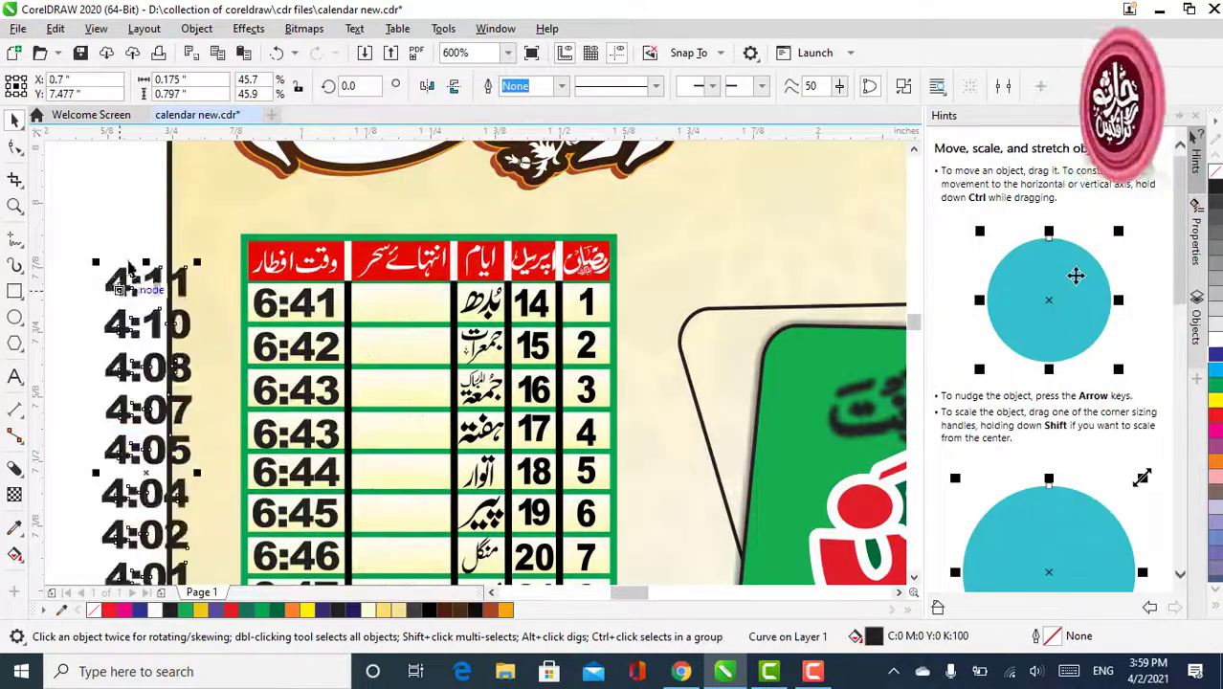
scroll(311, 266, down, 2)
click(276, 53)
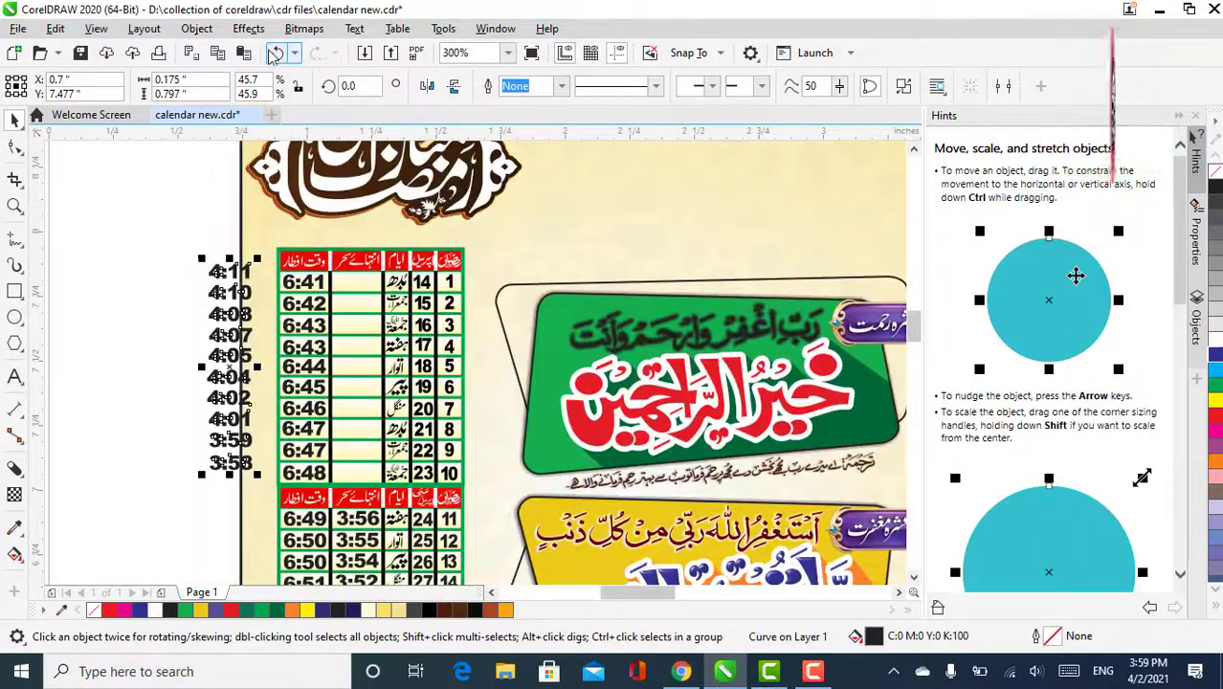
Step: Move the time column starting at 6:41 out of the timetable's first block, and undo the move
scroll(322, 298, up, 4)
drag(320, 264, 192, 273)
scroll(337, 231, down, 1)
click(276, 52)
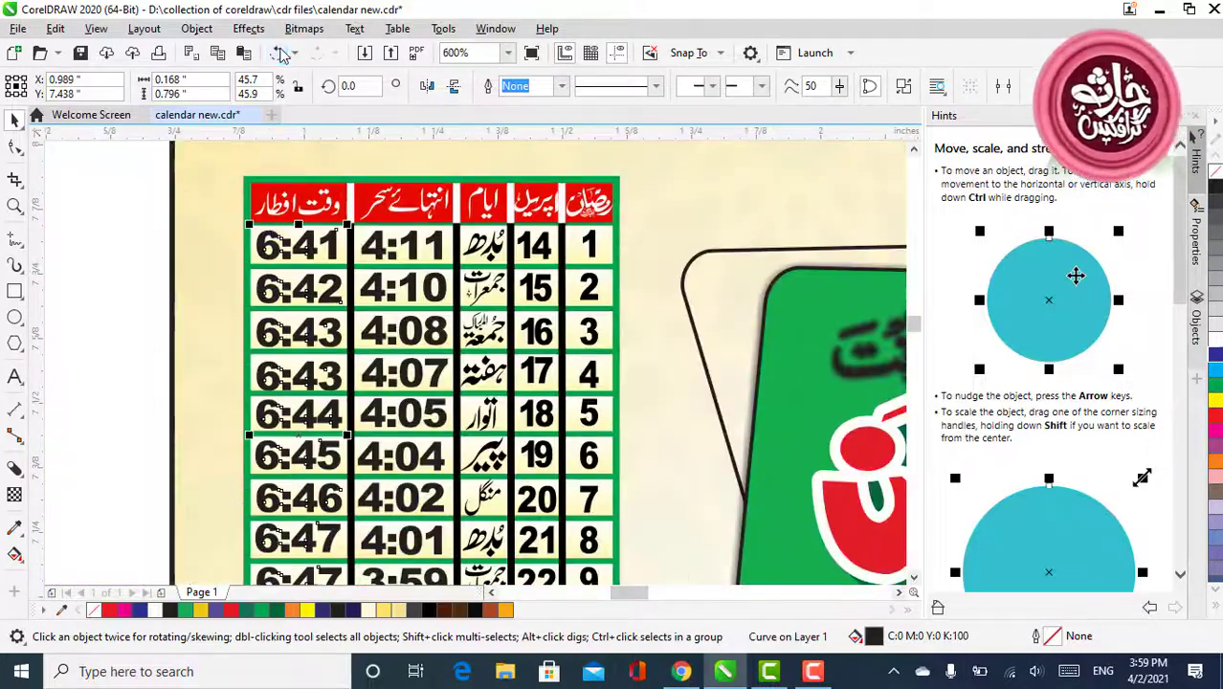
Step: Move the translation line under the green banner off the page to about X 4.31", Y 6.61"
scroll(273, 237, down, 2)
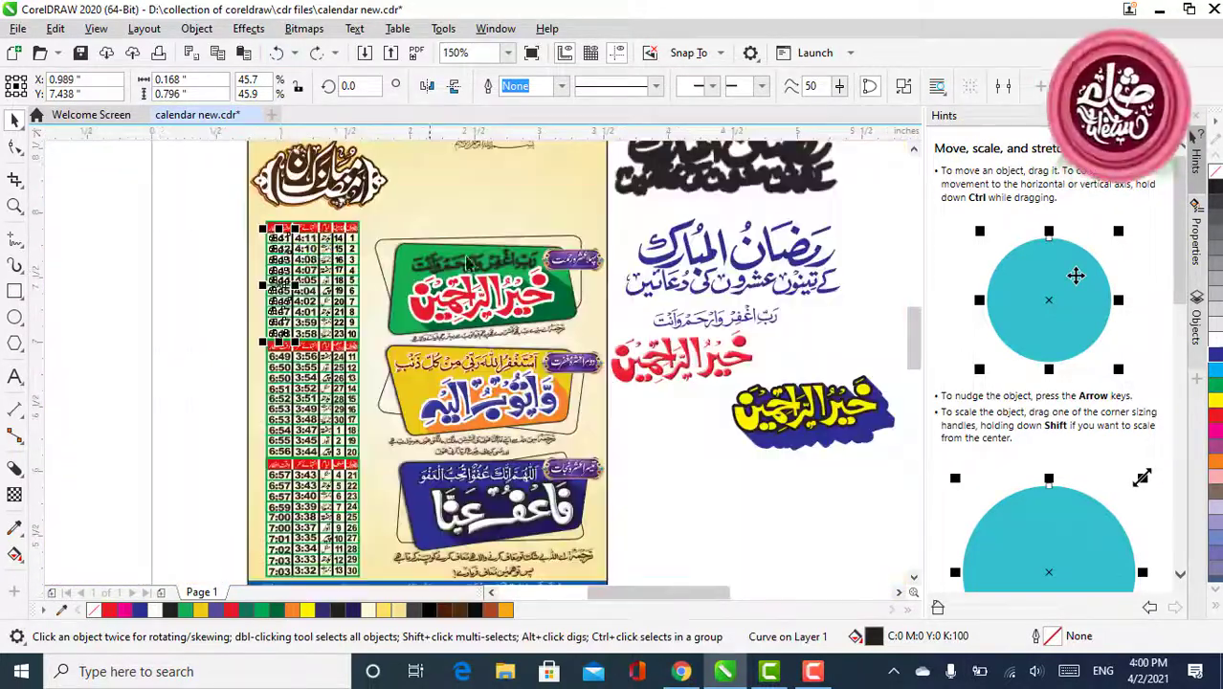
scroll(488, 388, up, 1)
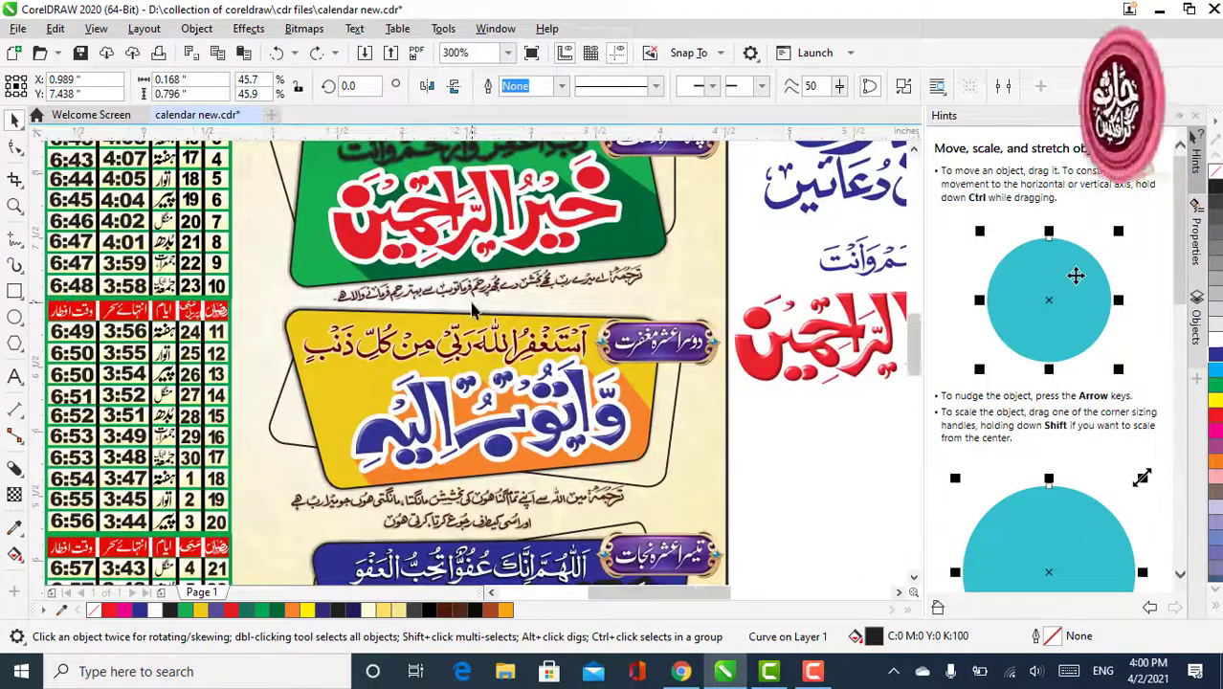
scroll(469, 409, down, 1)
scroll(514, 304, up, 2)
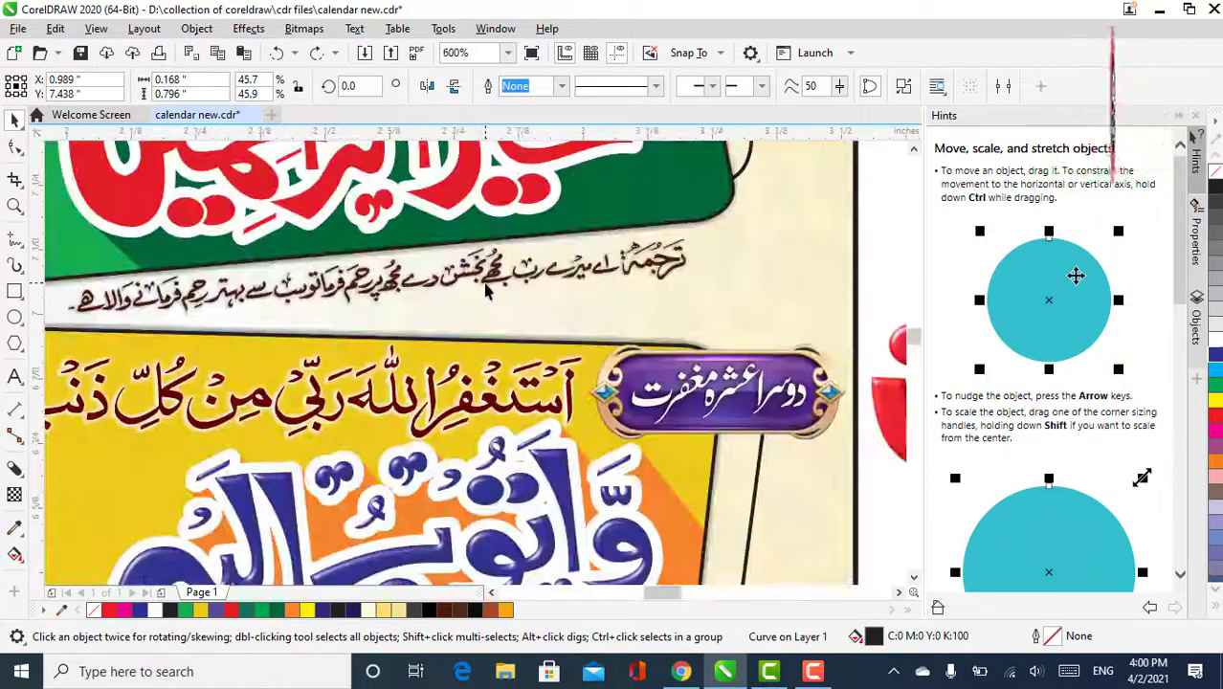
click(479, 292)
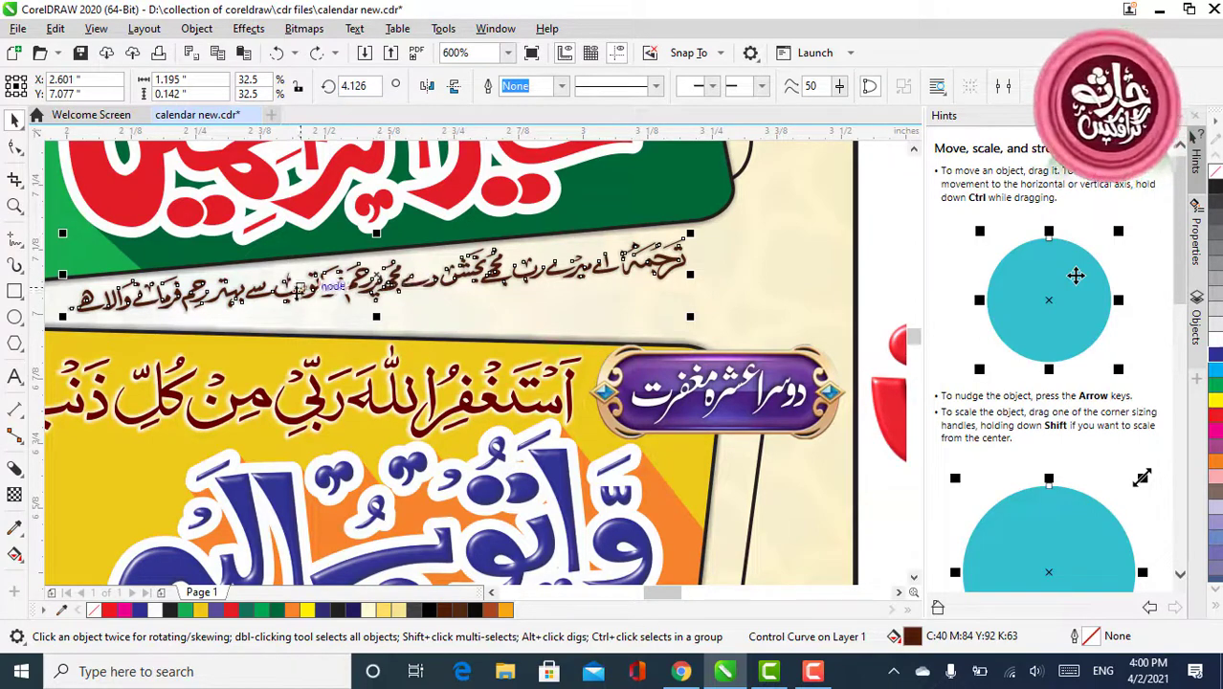
scroll(269, 268, down, 1)
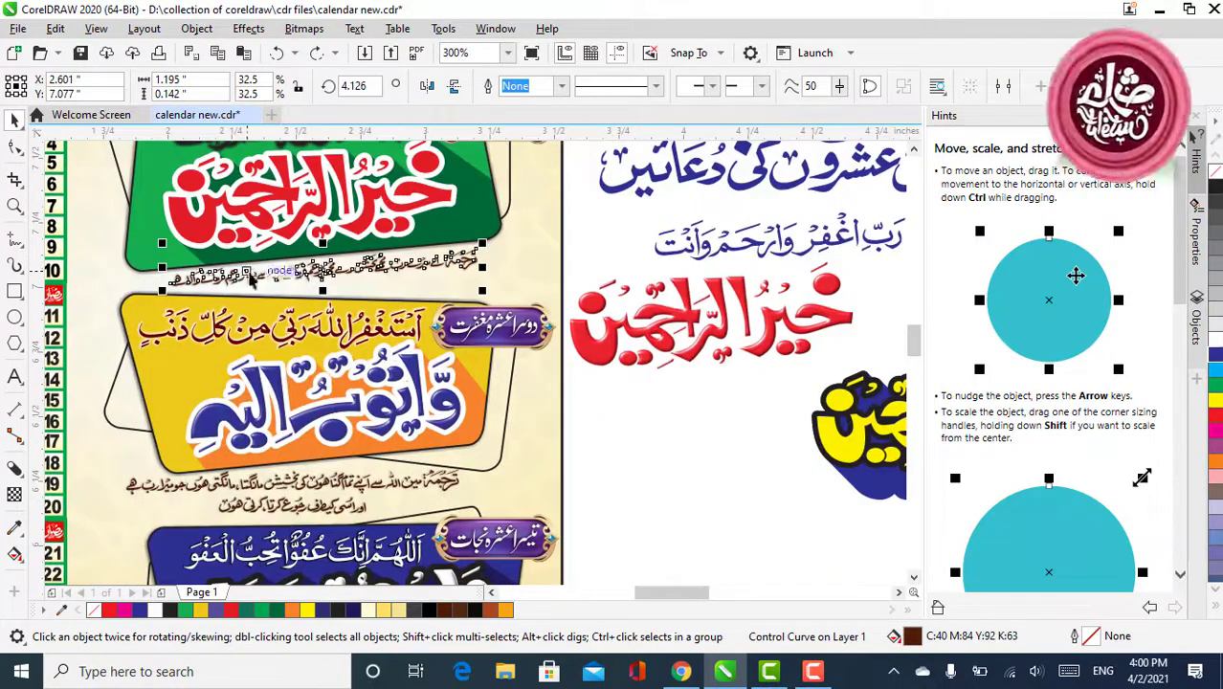
drag(397, 387, 682, 399)
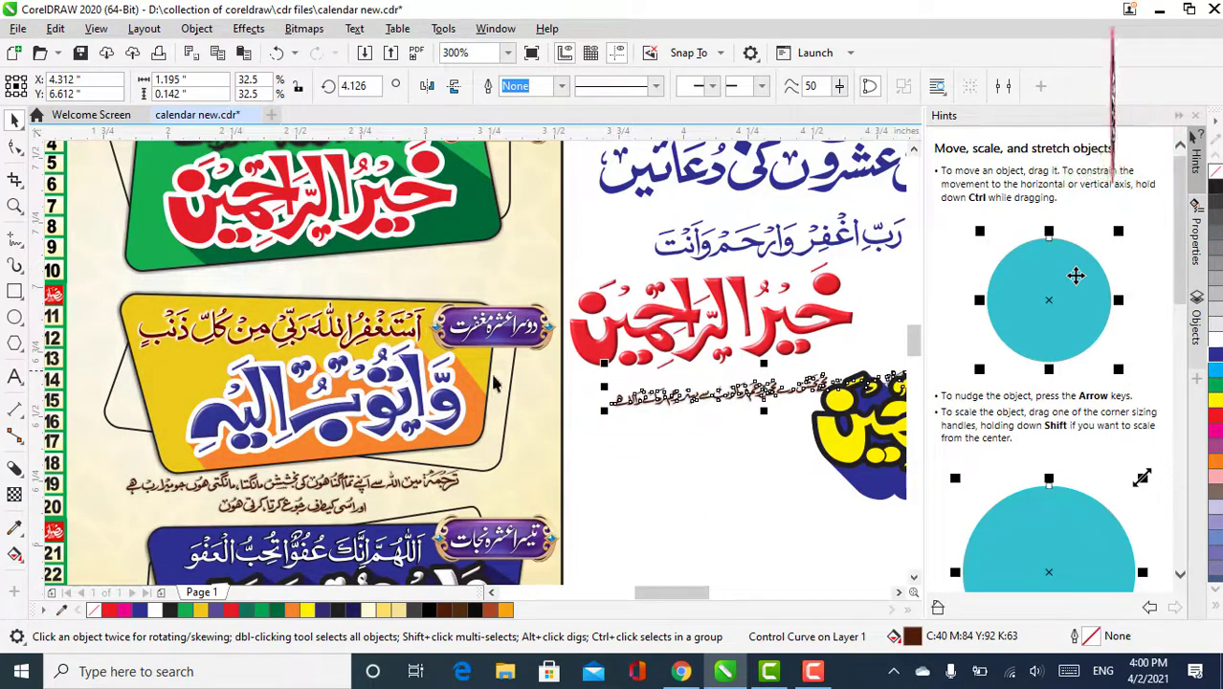
Step: Move the green banner's background panel to about X 3.37", Y 6.96", and undo the move
scroll(462, 492, down, 1)
drag(471, 340, 573, 398)
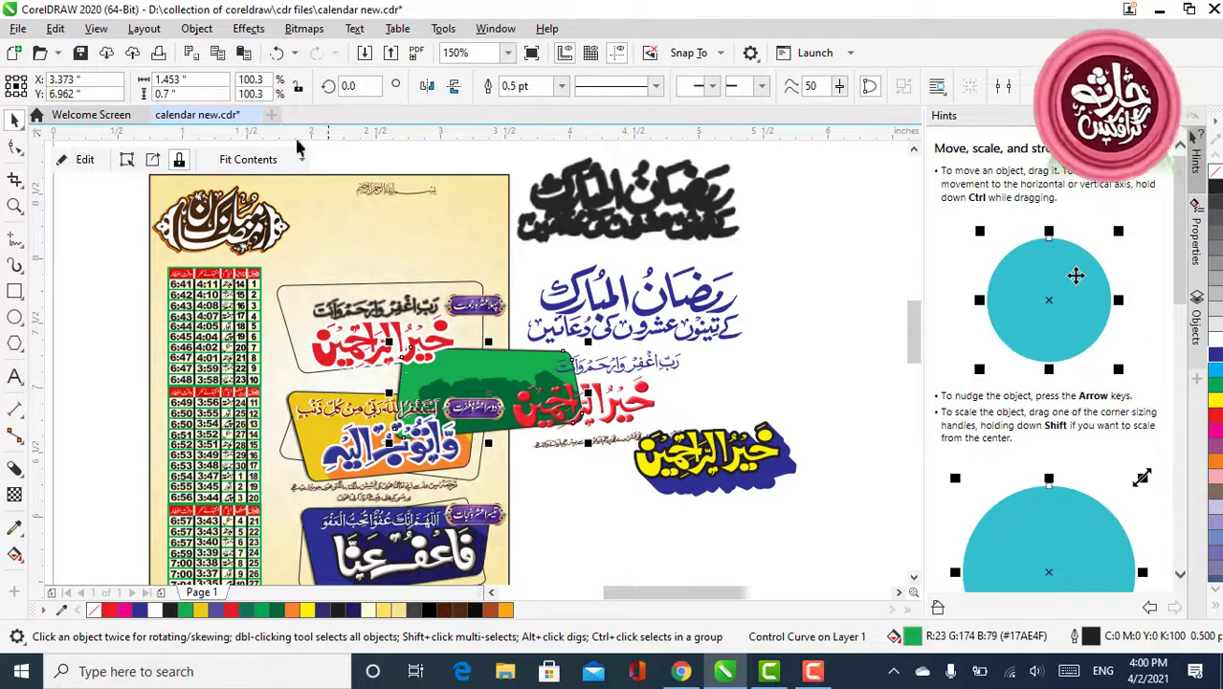
key(ctrl+z)
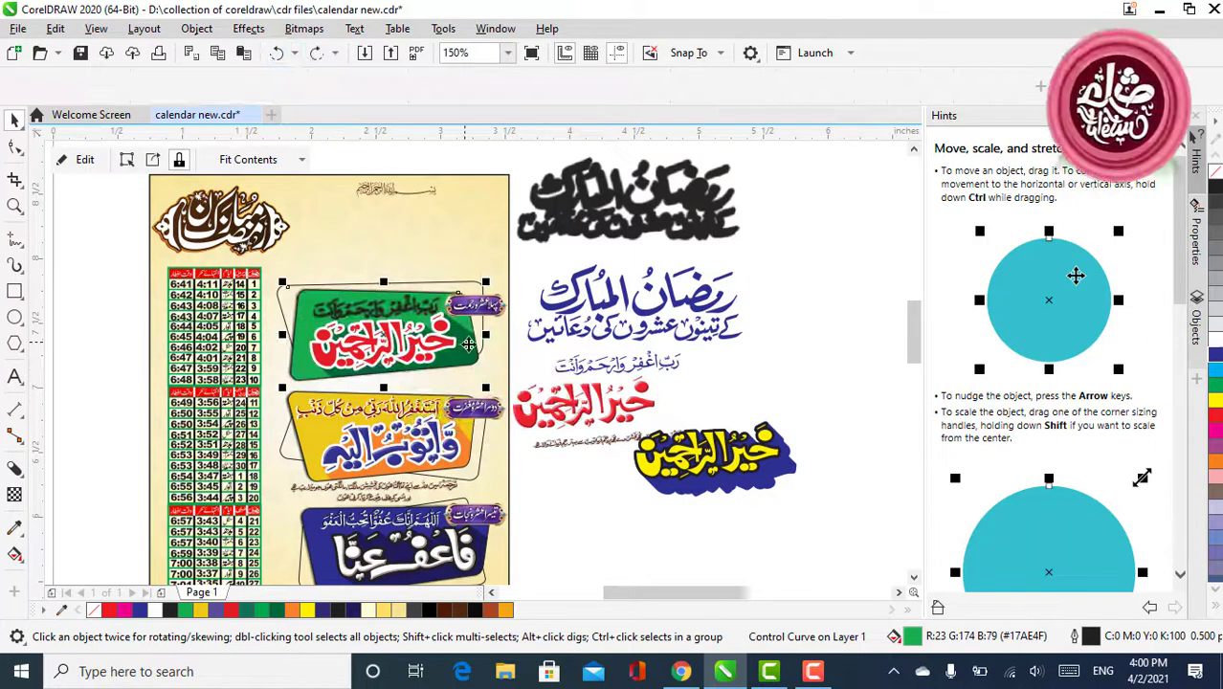
Step: Move the Ramadan Mubarak title group off the page to about X 0.13", Y 8.3", ungroup it and clear the selection
scroll(323, 274, down, 1)
scroll(266, 231, up, 2)
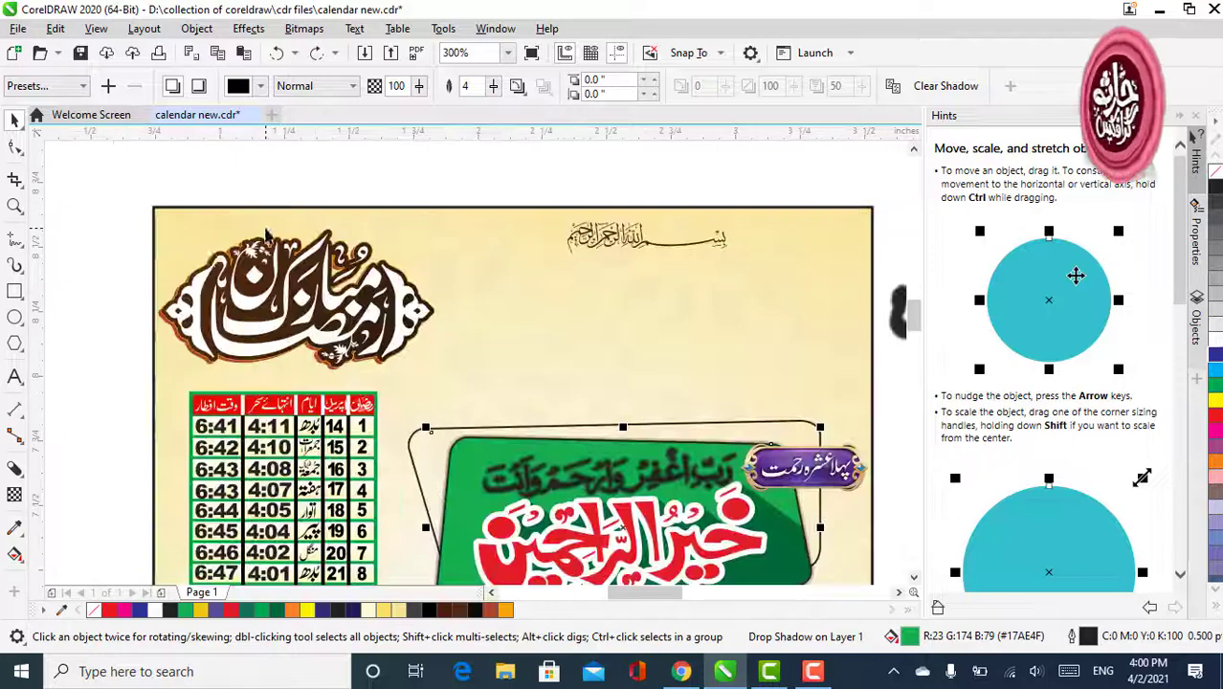
scroll(160, 273, up, 2)
scroll(418, 280, down, 2)
click(418, 279)
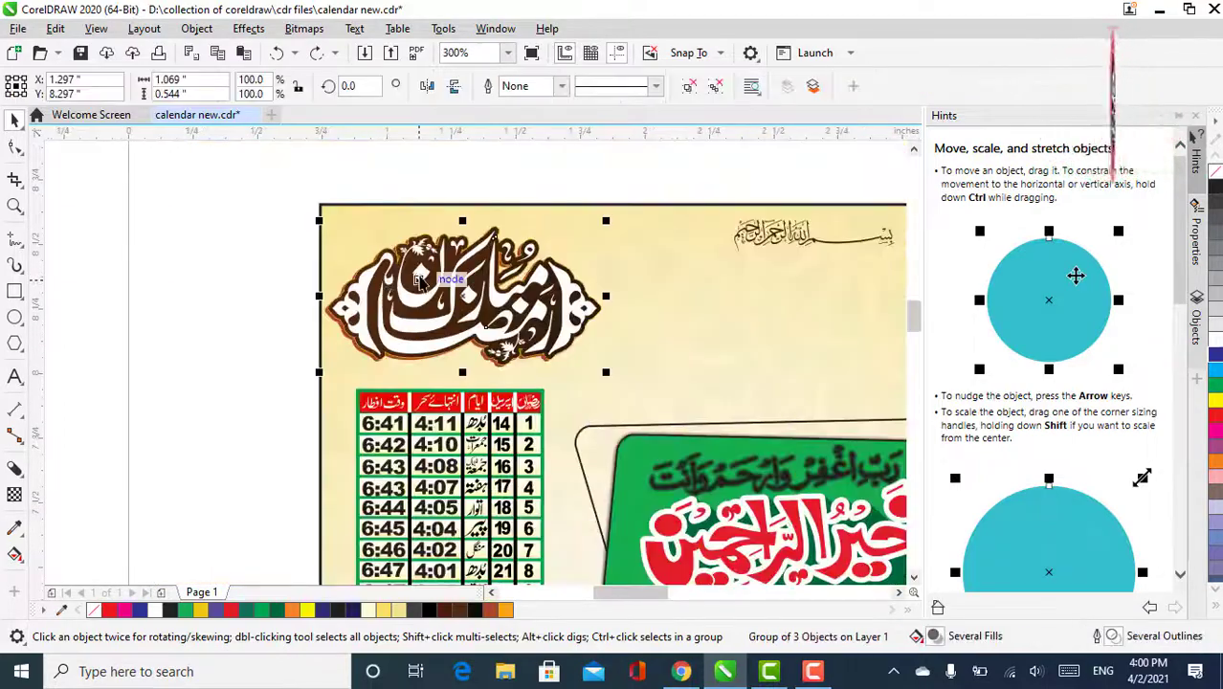
drag(418, 279, 199, 264)
scroll(428, 300, down, 1)
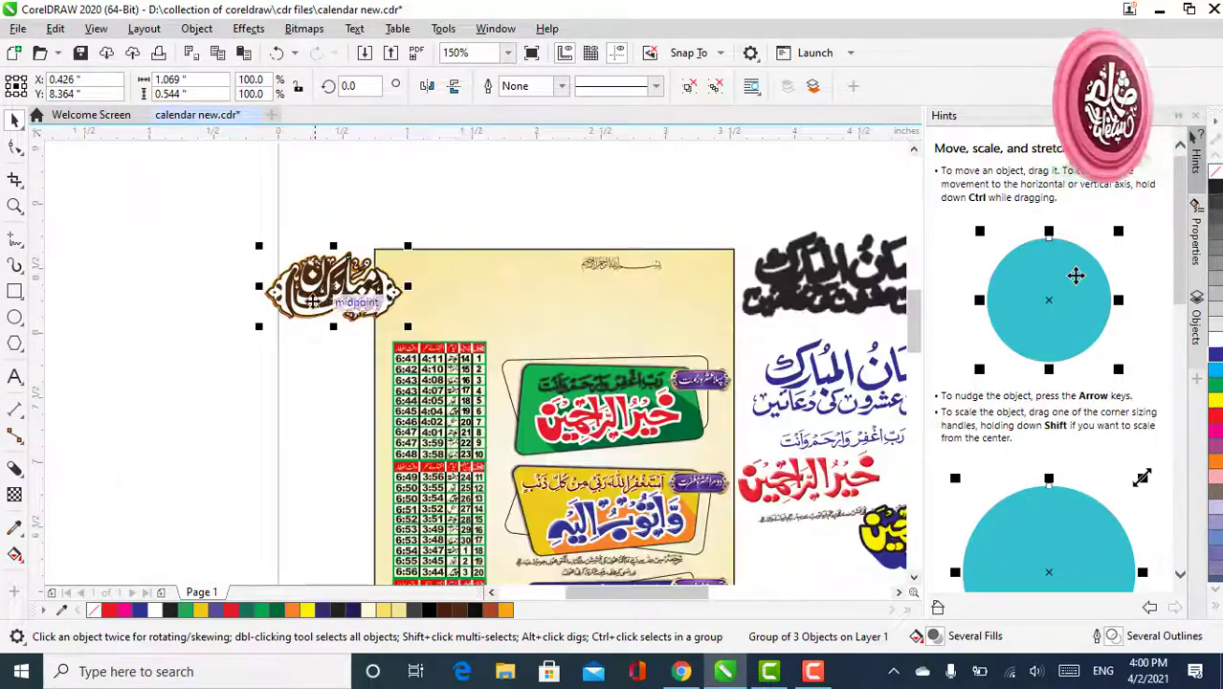
scroll(287, 292, up, 2)
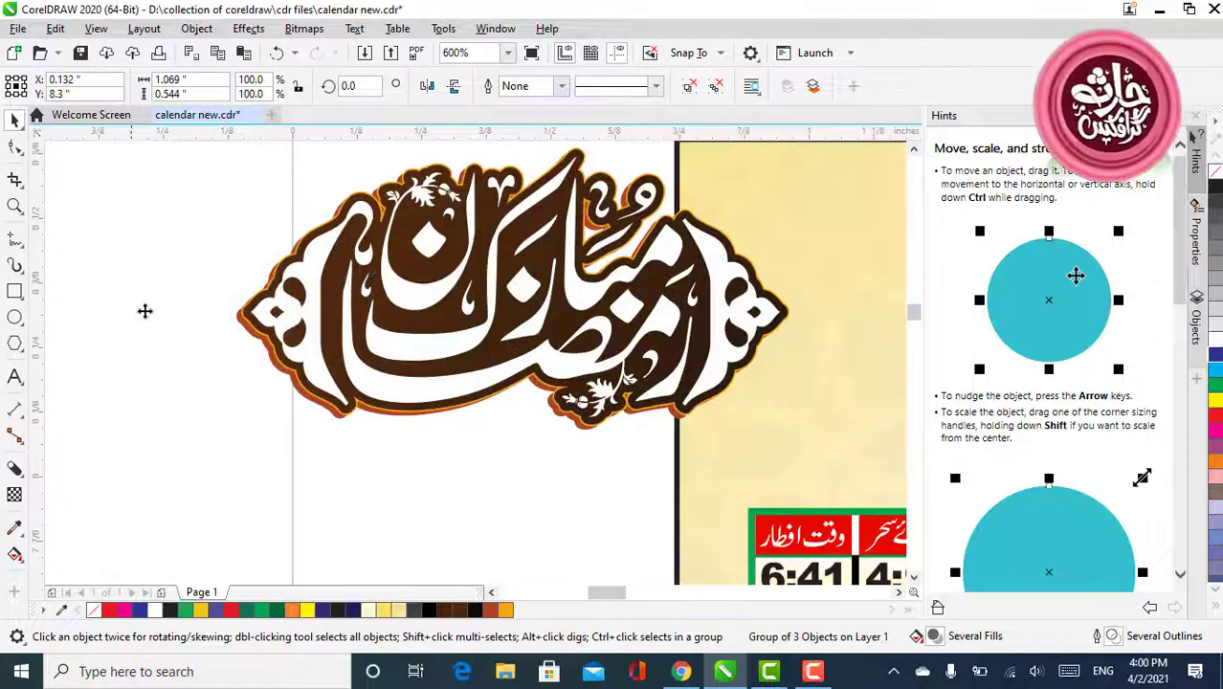
scroll(550, 272, down, 2)
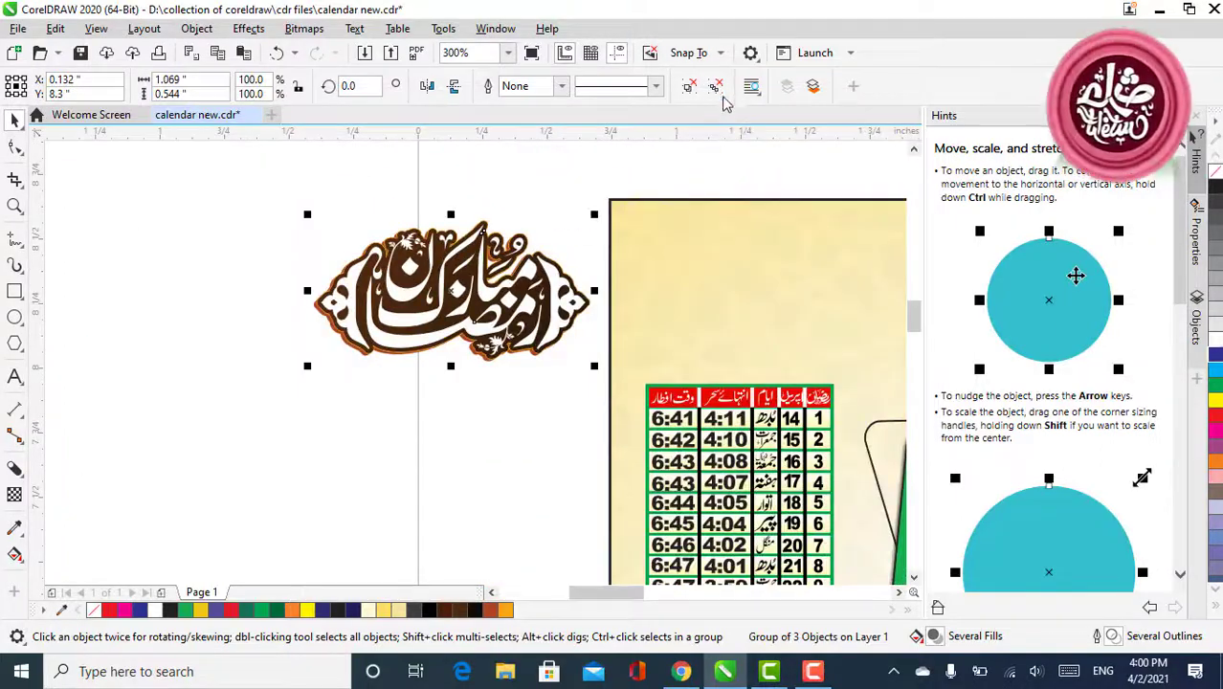
click(184, 286)
Step: Move the title's white lettering off its backing to about X -0.88", Y 8.15", and fill it with yellow
scroll(372, 272, up, 1)
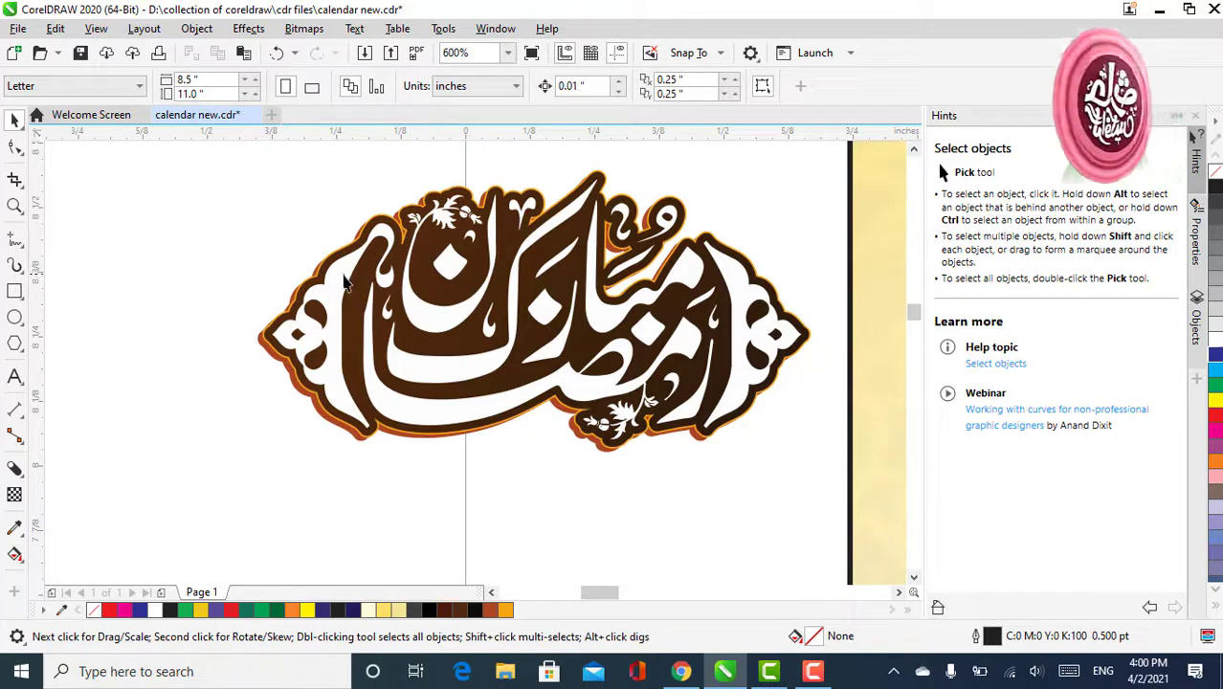
click(443, 294)
scroll(443, 294, down, 1)
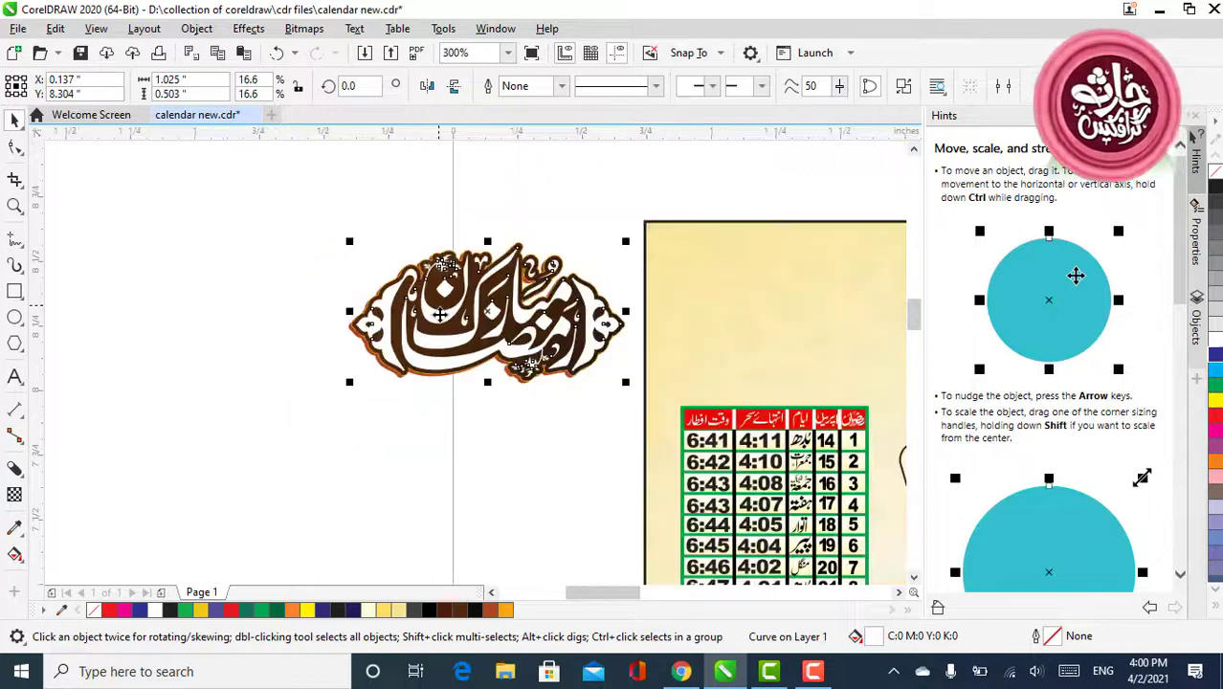
drag(400, 319, 138, 357)
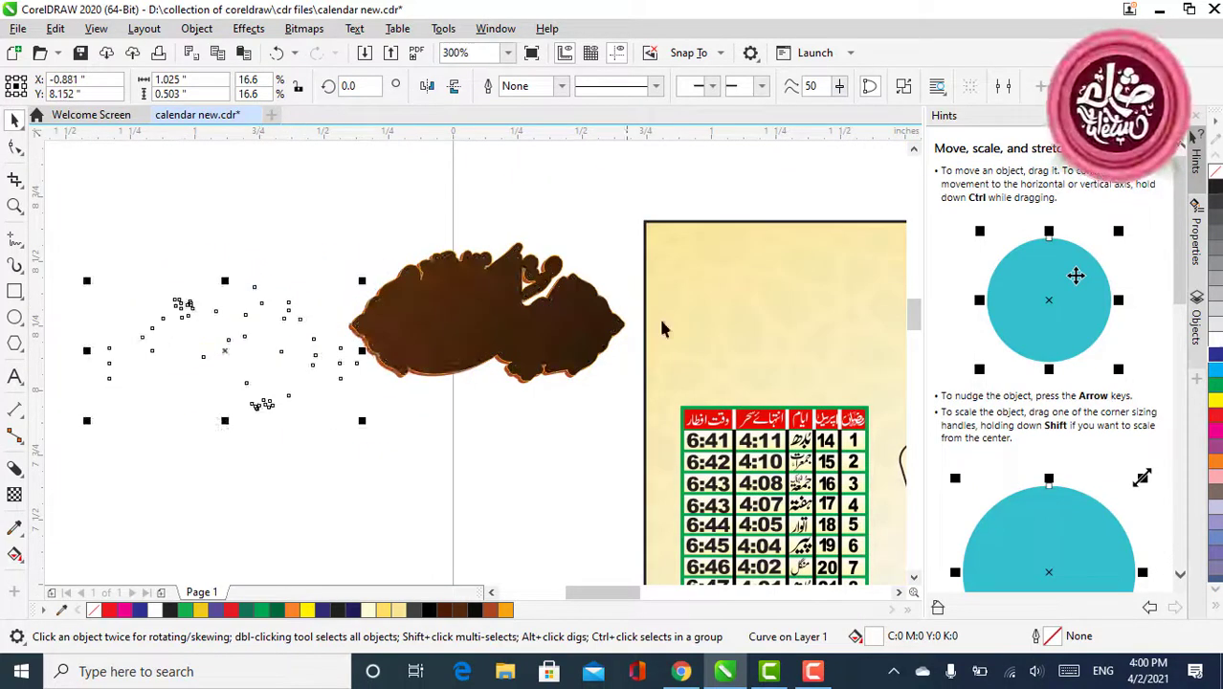
click(1216, 404)
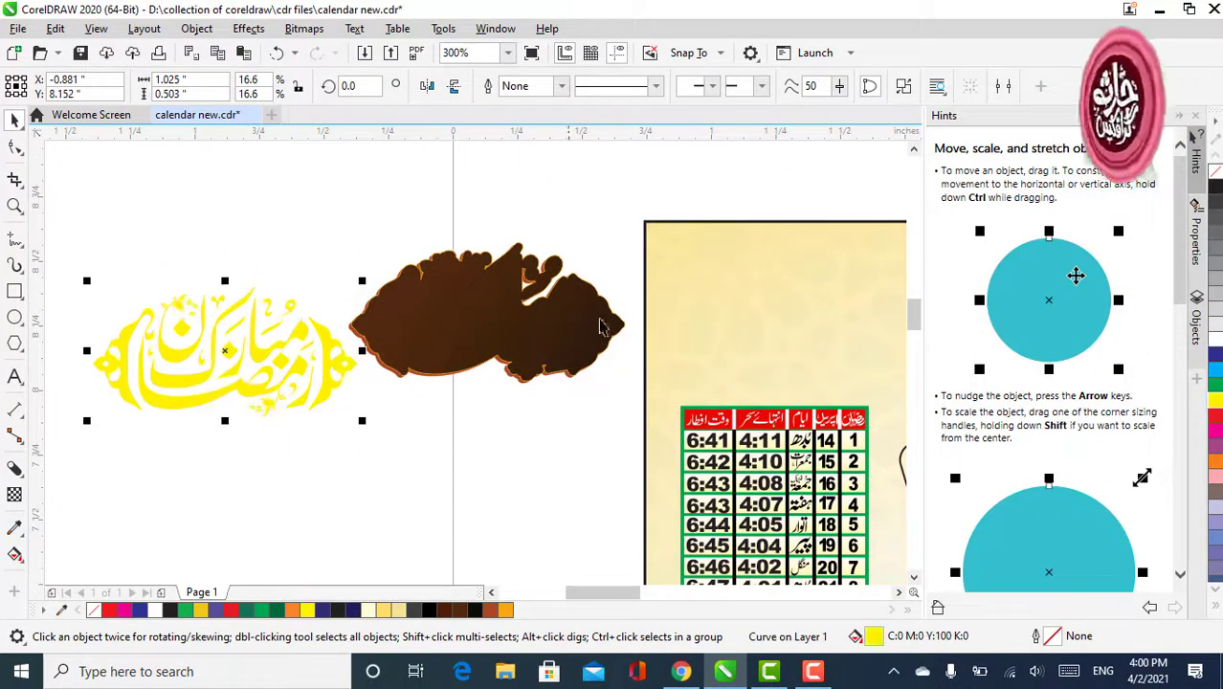
Step: Move the title's dark brown backing shape to about X 0.06", Y 8.13", and undo the move
click(419, 349)
scroll(522, 329, up, 2)
scroll(516, 309, down, 2)
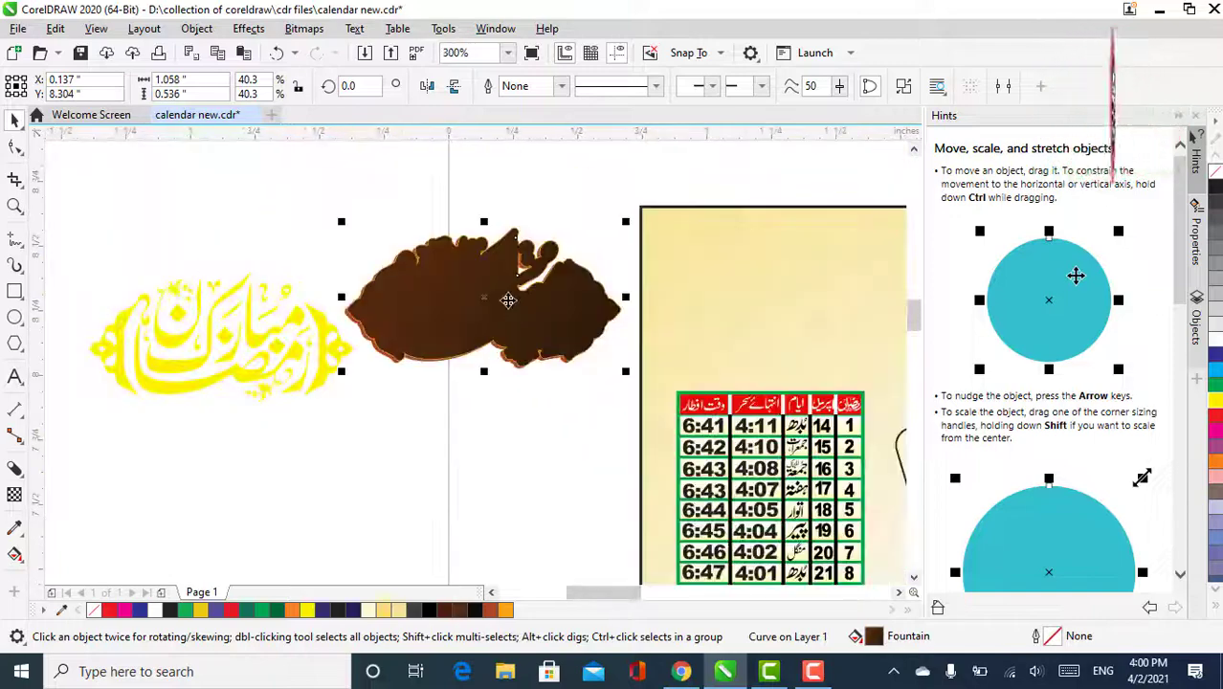
scroll(505, 295, up, 1)
scroll(472, 275, down, 1)
scroll(472, 272, up, 3)
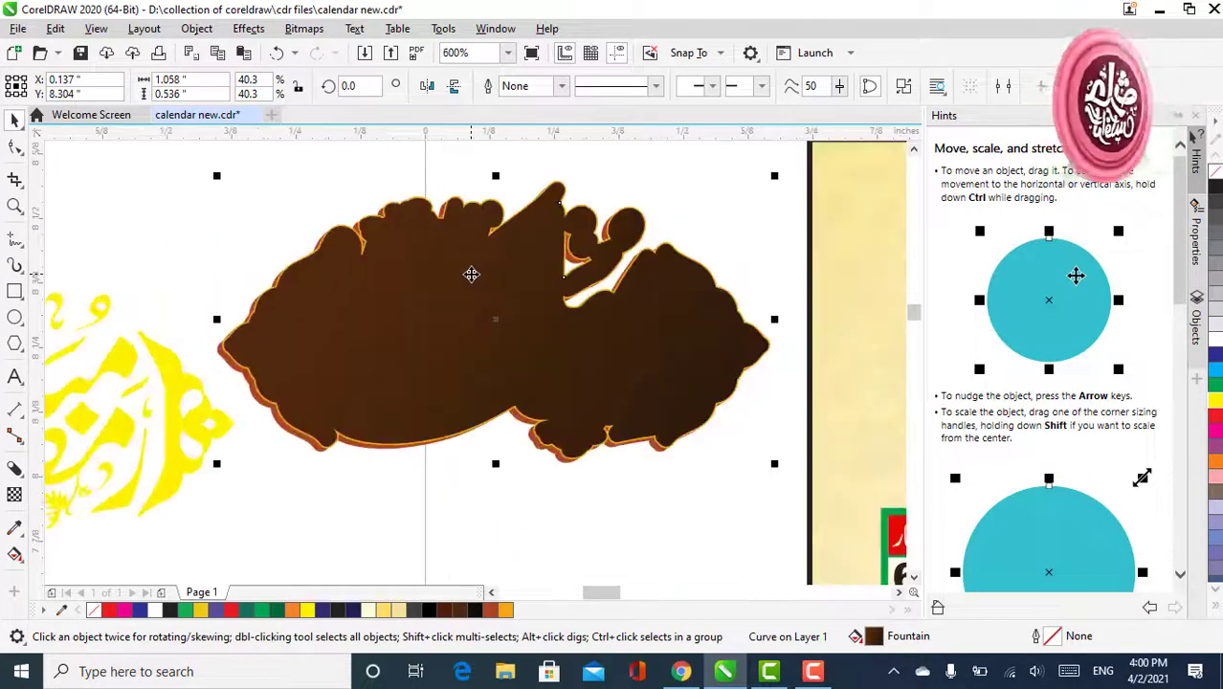
scroll(590, 256, down, 2)
drag(627, 227, 586, 333)
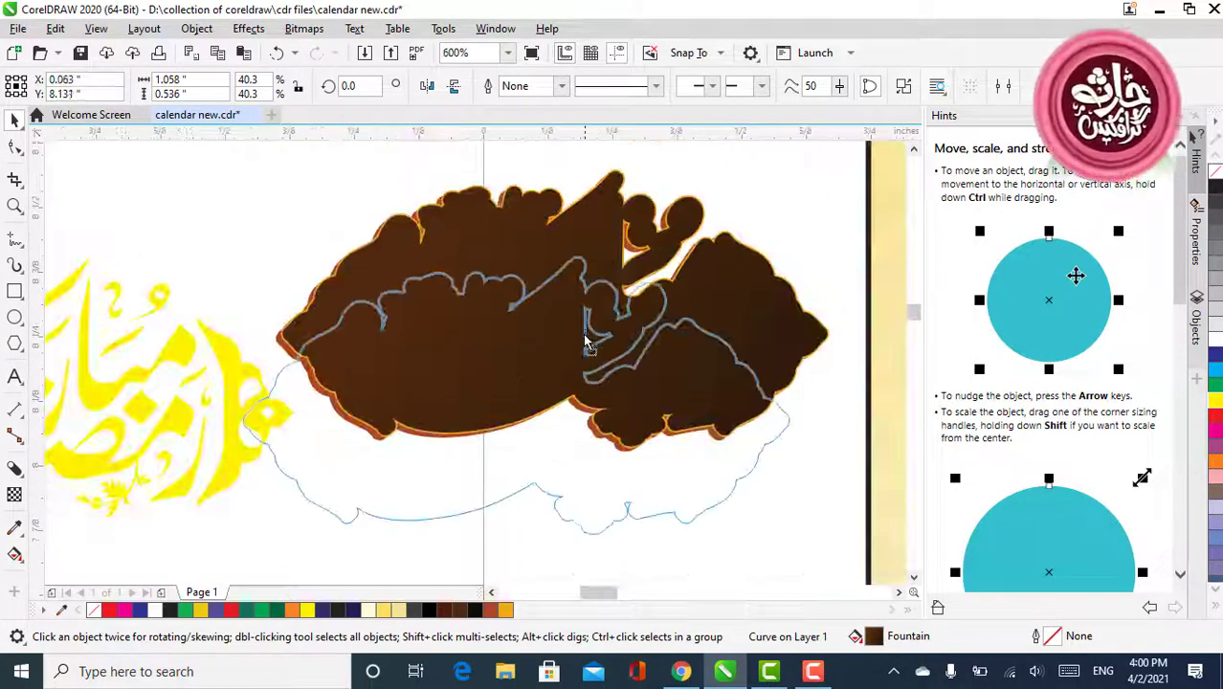
click(277, 53)
Step: Move the dark brown backing aside, select the rust-coloured shape beneath it, and undo the move
drag(456, 232, 505, 298)
click(369, 290)
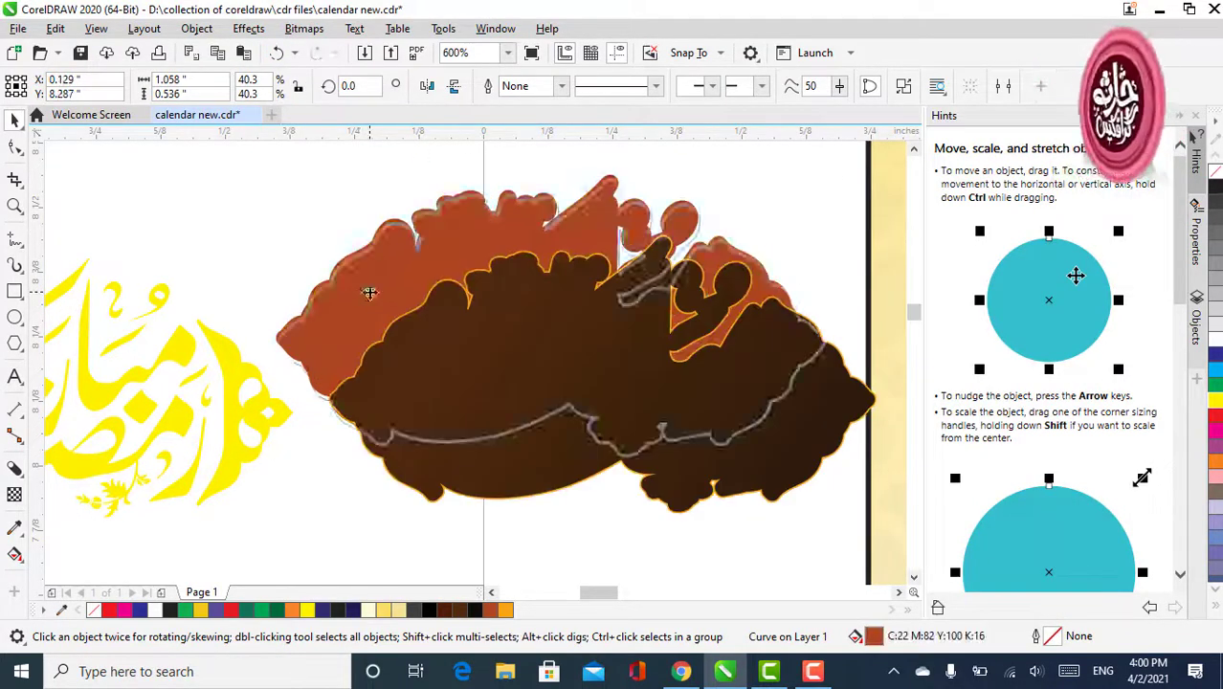
click(277, 53)
Step: Undo the yellow fill and the move of the title lettering
scroll(532, 267, down, 2)
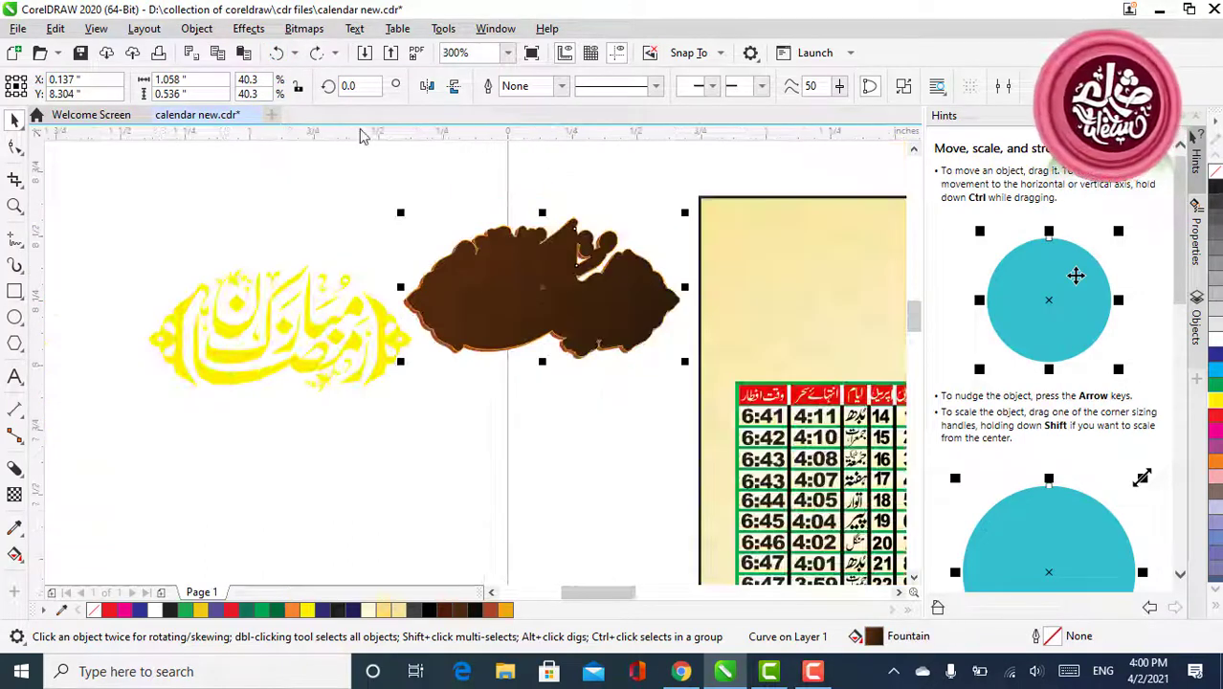
click(276, 53)
click(277, 52)
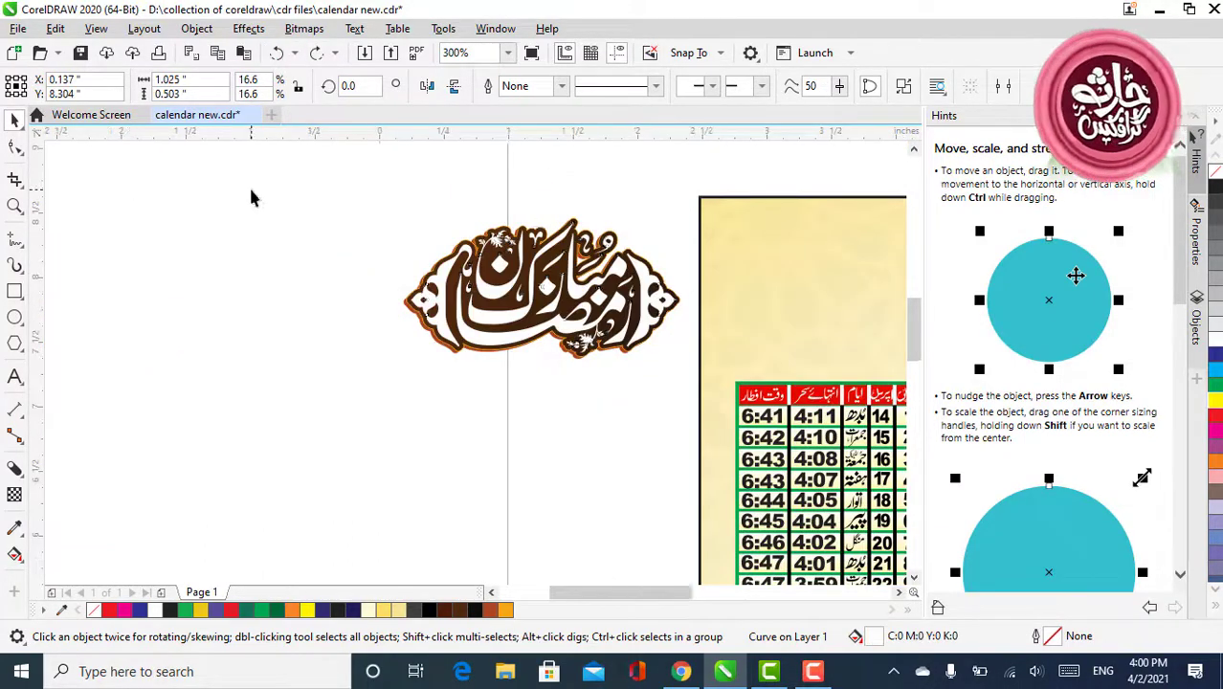
Step: Examine the blue prayer strip and footer logo below the banners, and the overall calendar layout with its timetable
scroll(252, 190, down, 4)
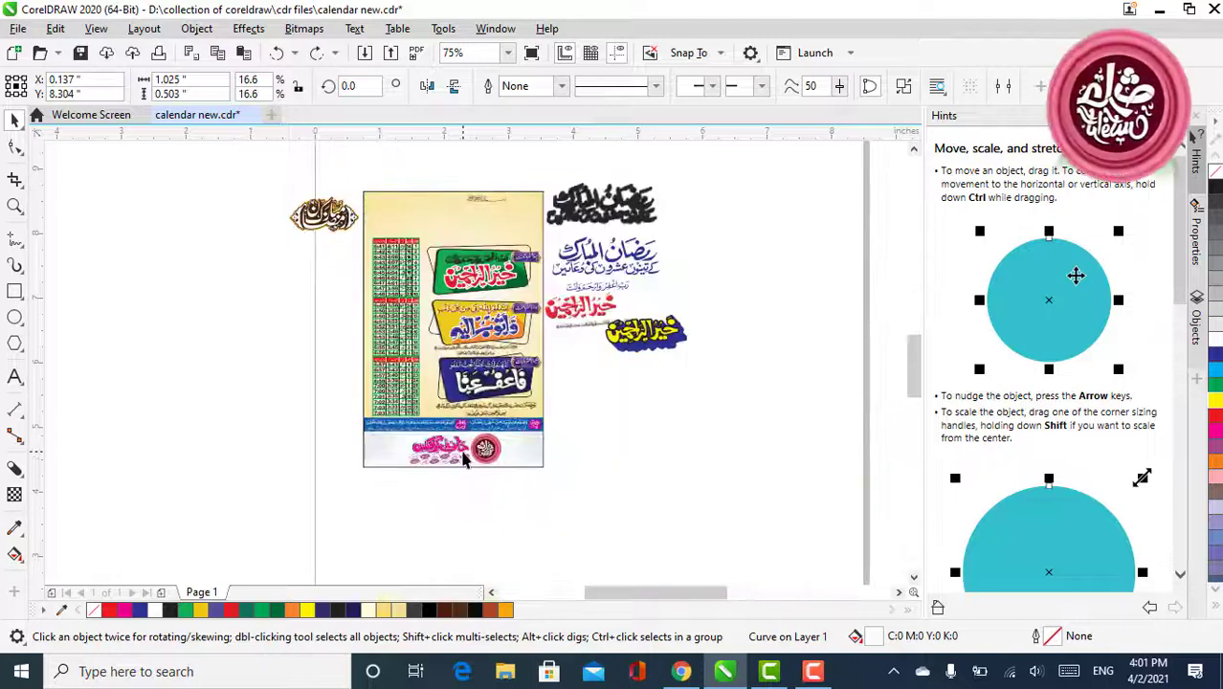
scroll(467, 440, up, 2)
scroll(804, 335, up, 1)
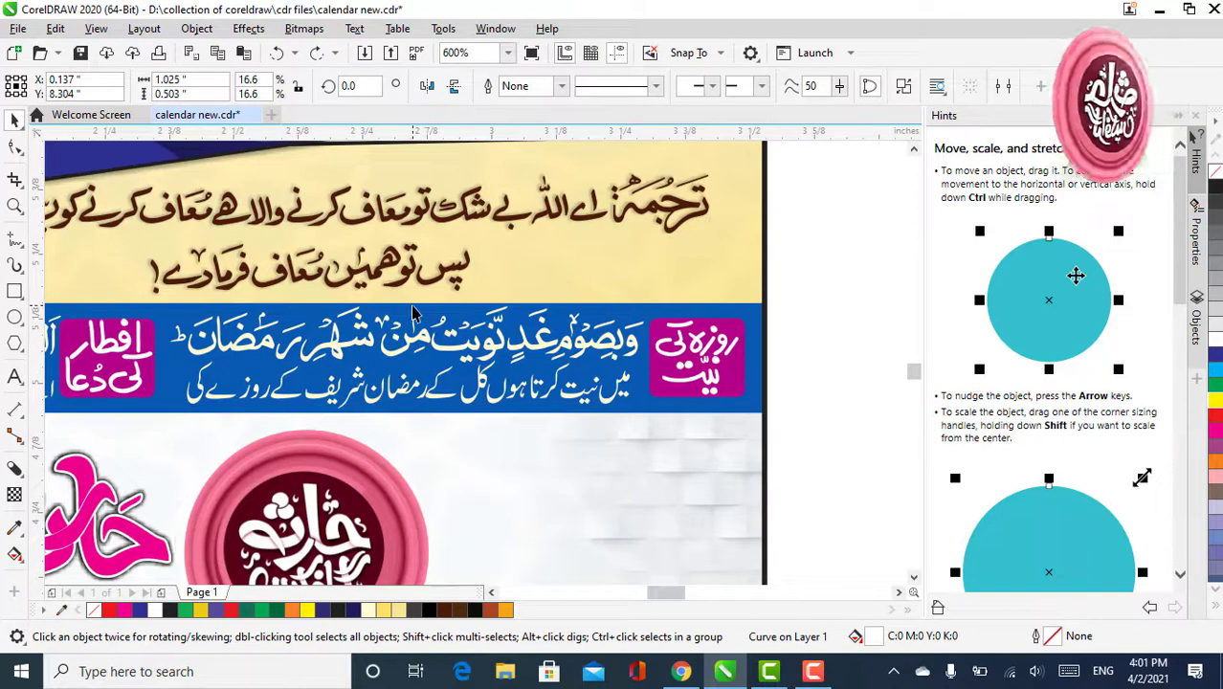
scroll(585, 399, down, 1)
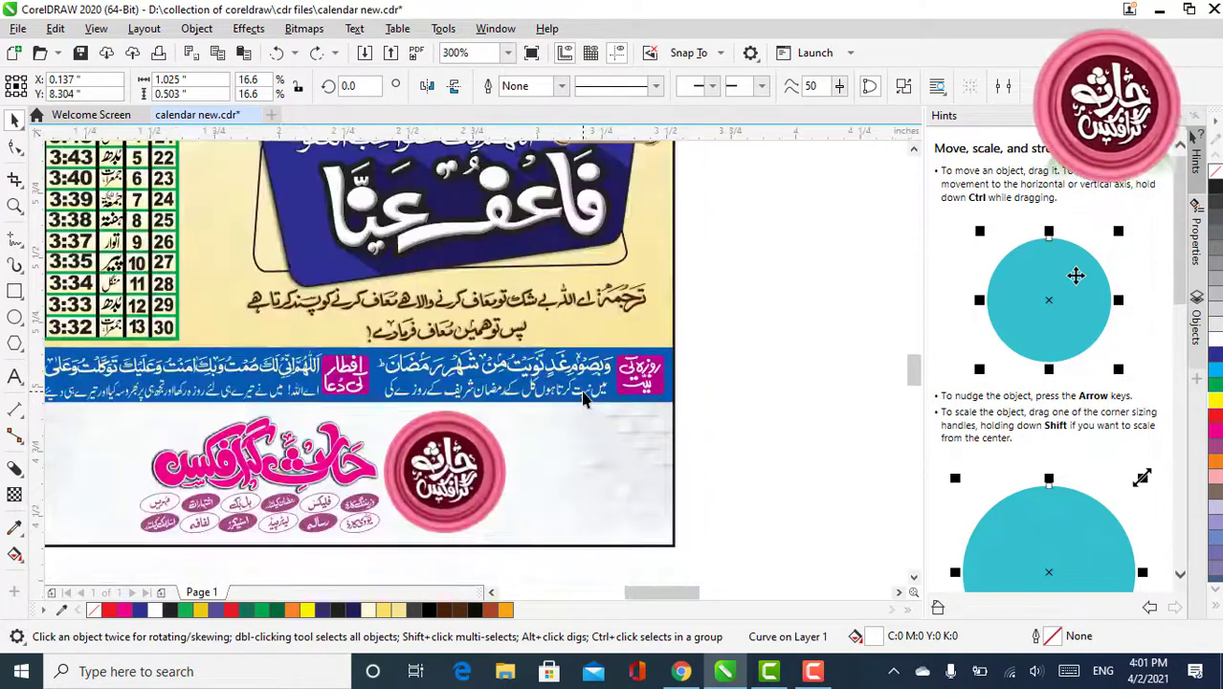
scroll(489, 407, up, 2)
scroll(608, 392, down, 1)
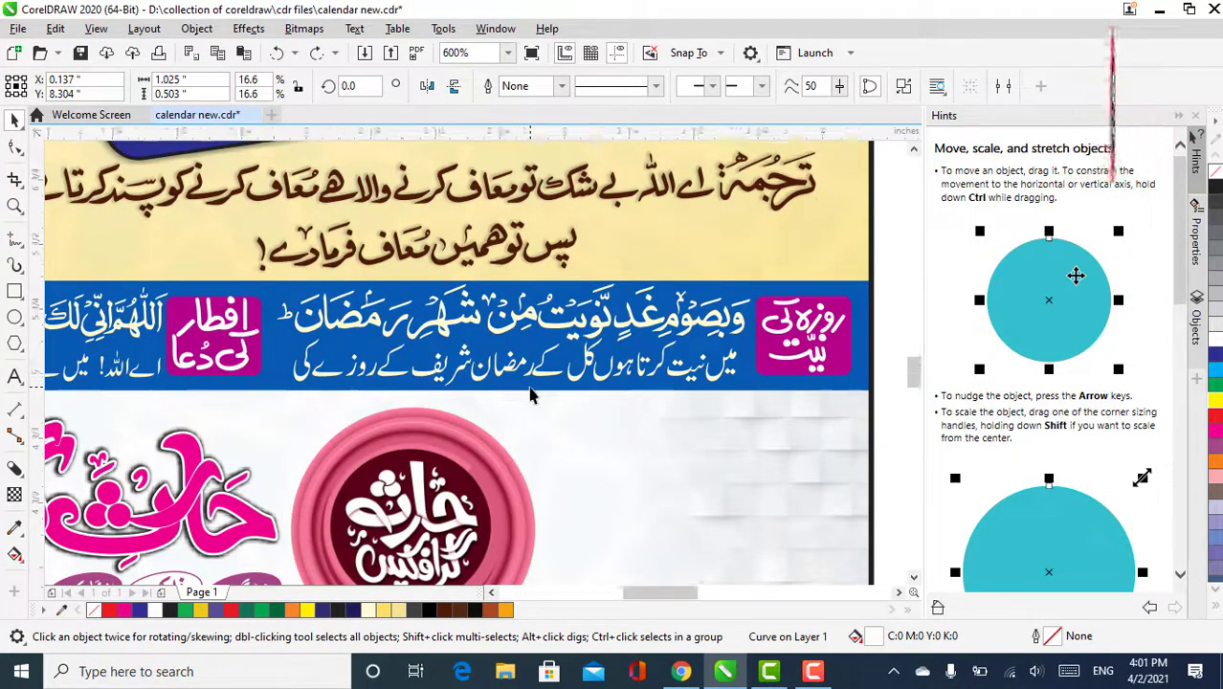
scroll(519, 394, down, 3)
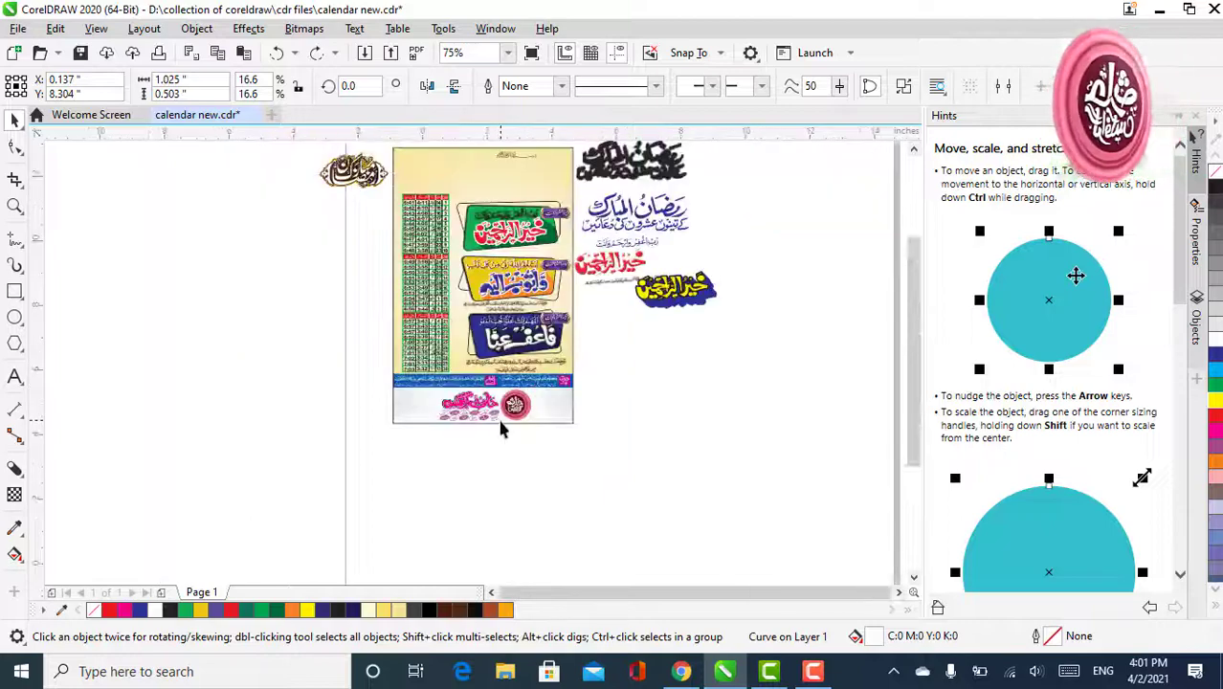
scroll(496, 415, down, 1)
scroll(492, 281, up, 1)
scroll(454, 295, up, 1)
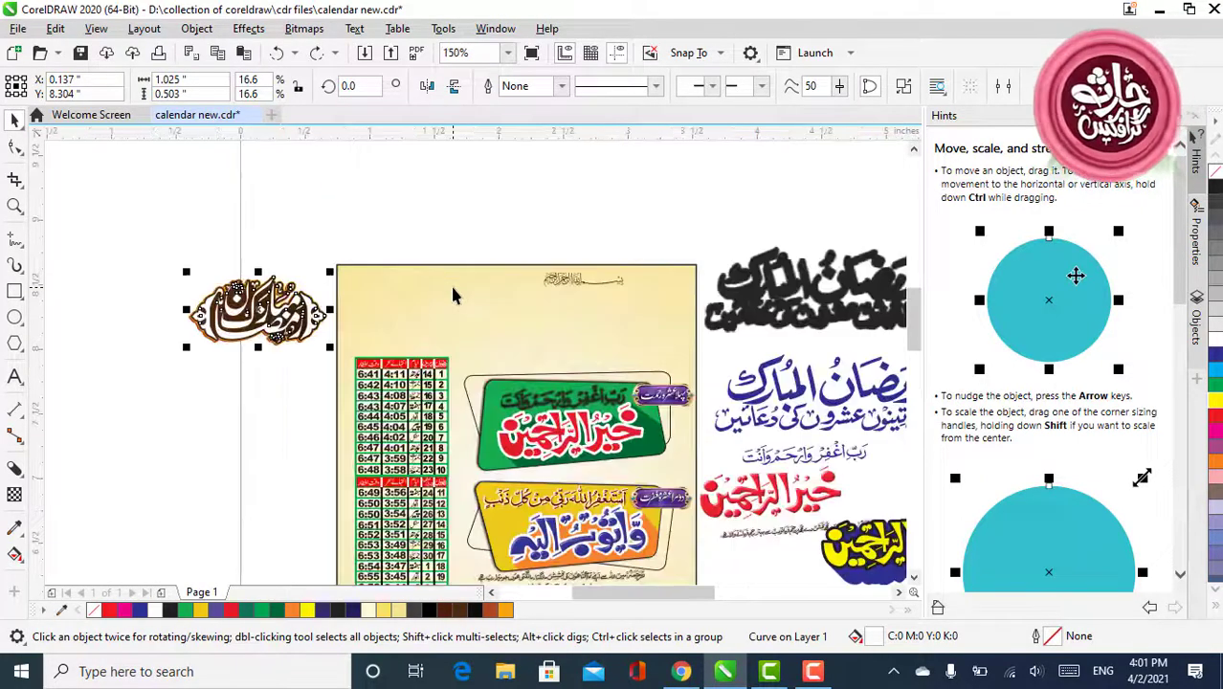
scroll(449, 284, down, 1)
scroll(452, 396, up, 2)
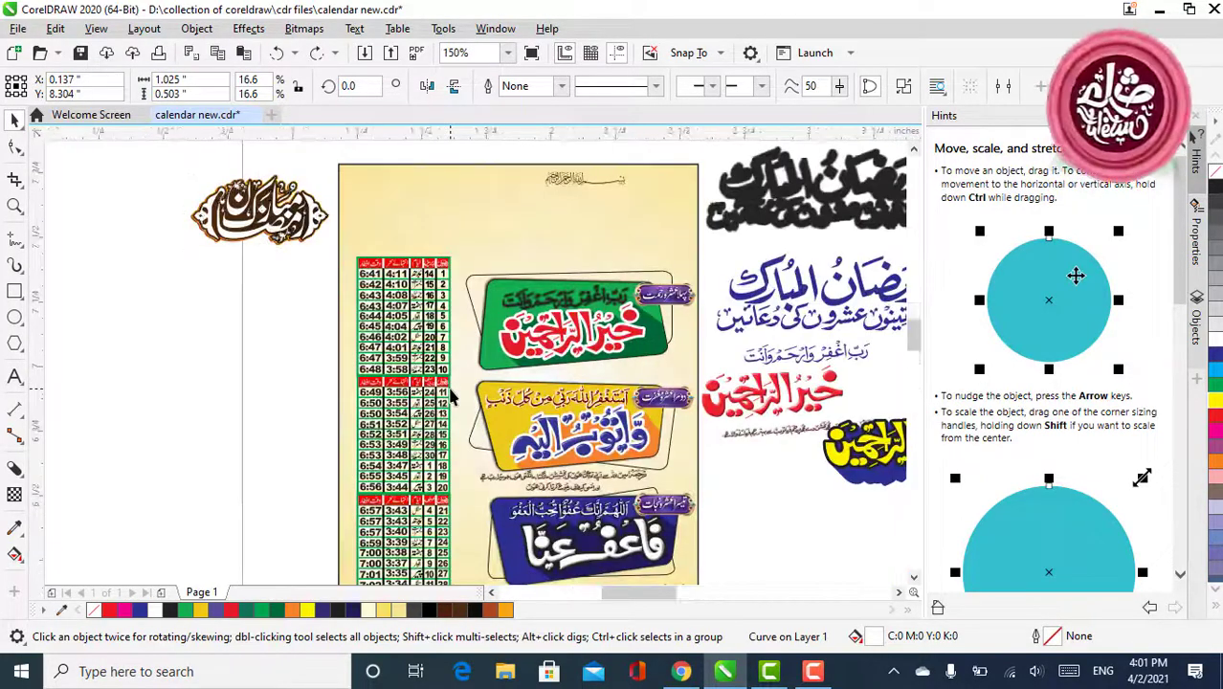
Step: Move the red lettering on the green banner and undo the move
drag(568, 316, 534, 337)
click(275, 54)
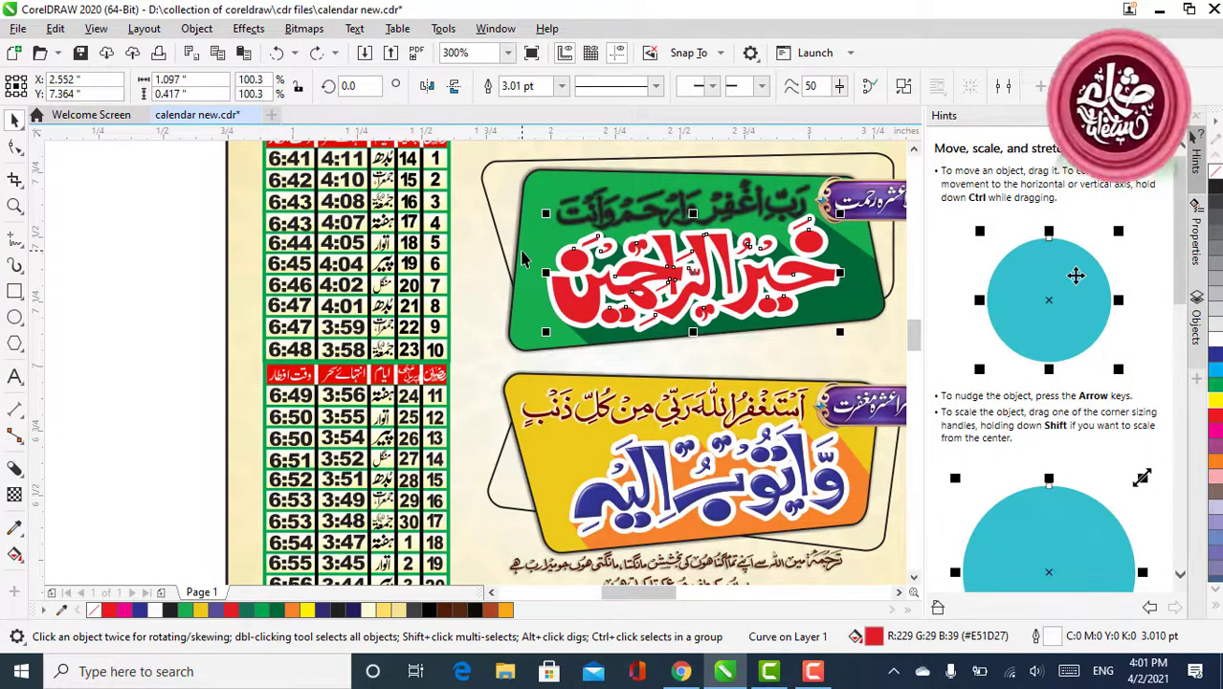
scroll(453, 273, down, 2)
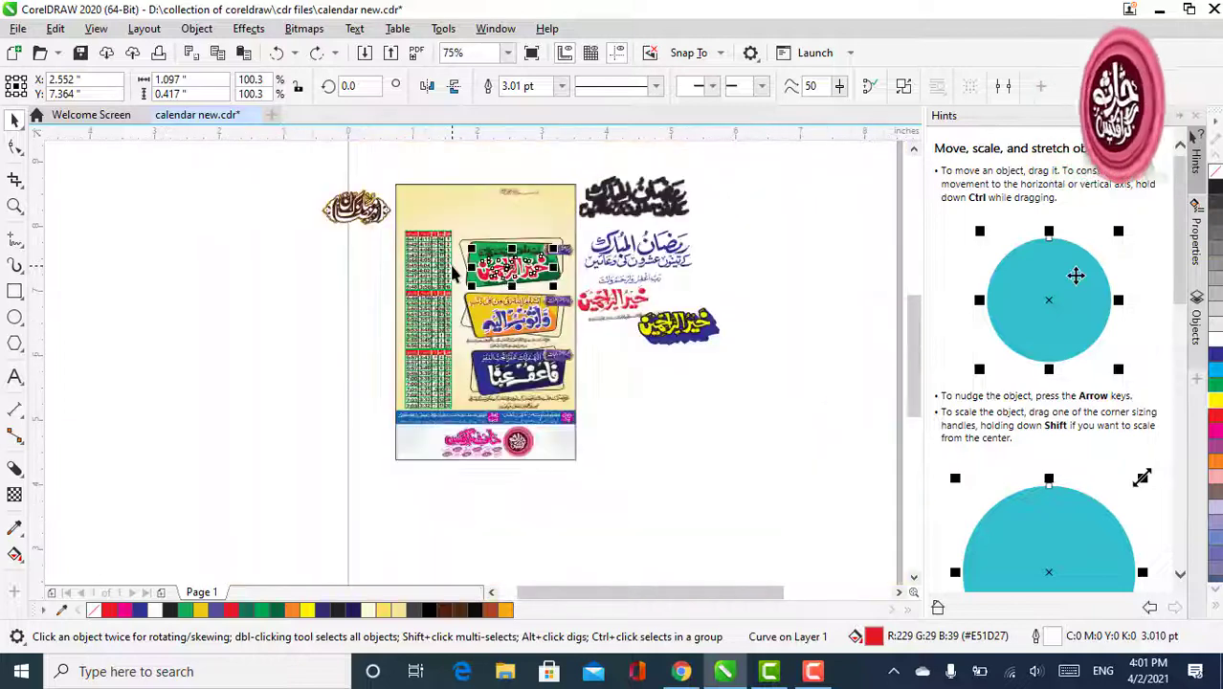
Step: Open the calendar background's PowerClip contents for editing and select the faint geometric pattern bitmap
click(483, 228)
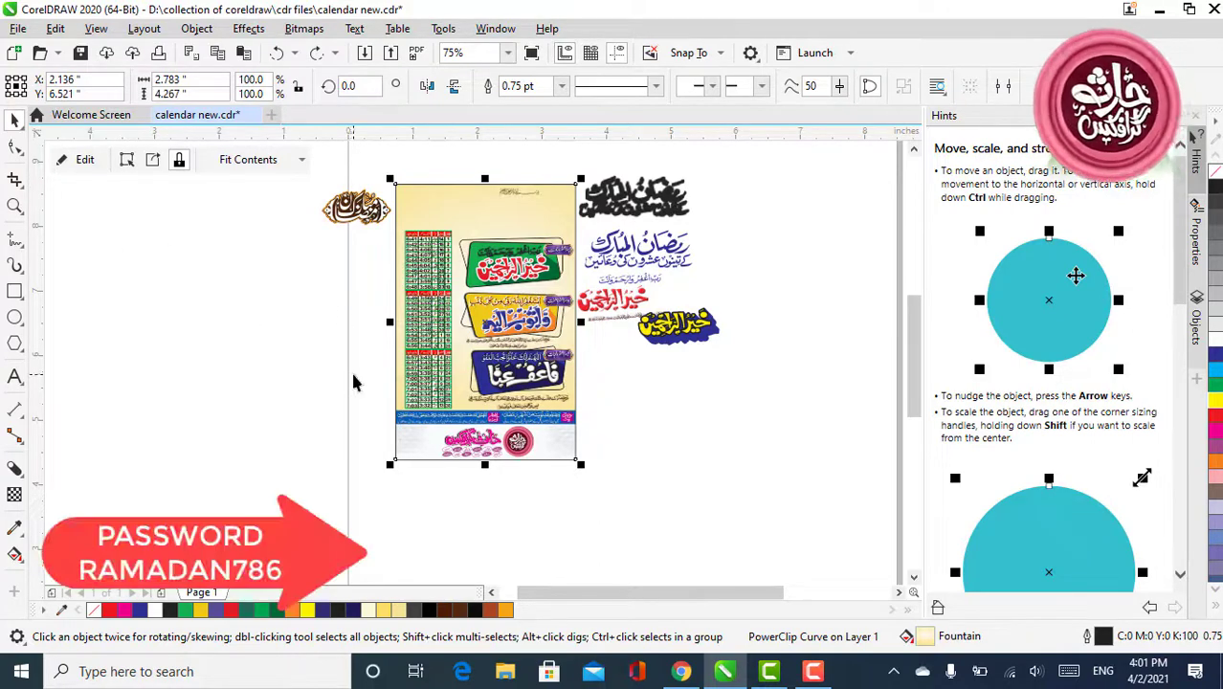
click(80, 159)
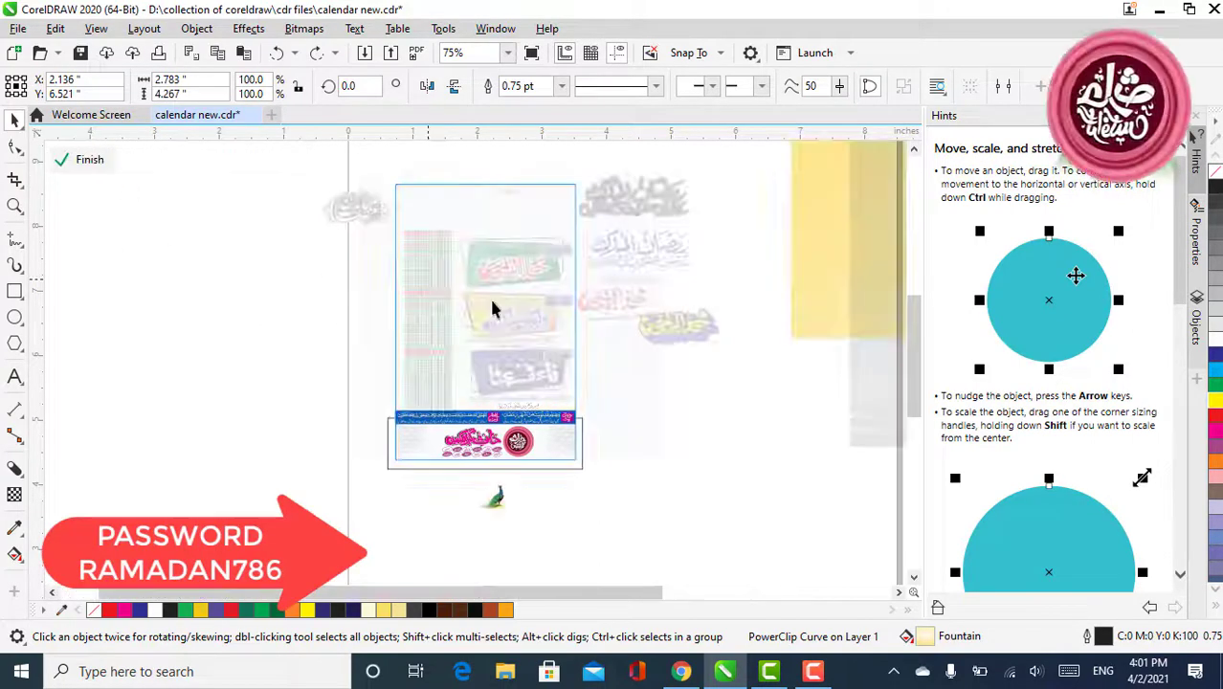
click(415, 242)
scroll(432, 167, up, 5)
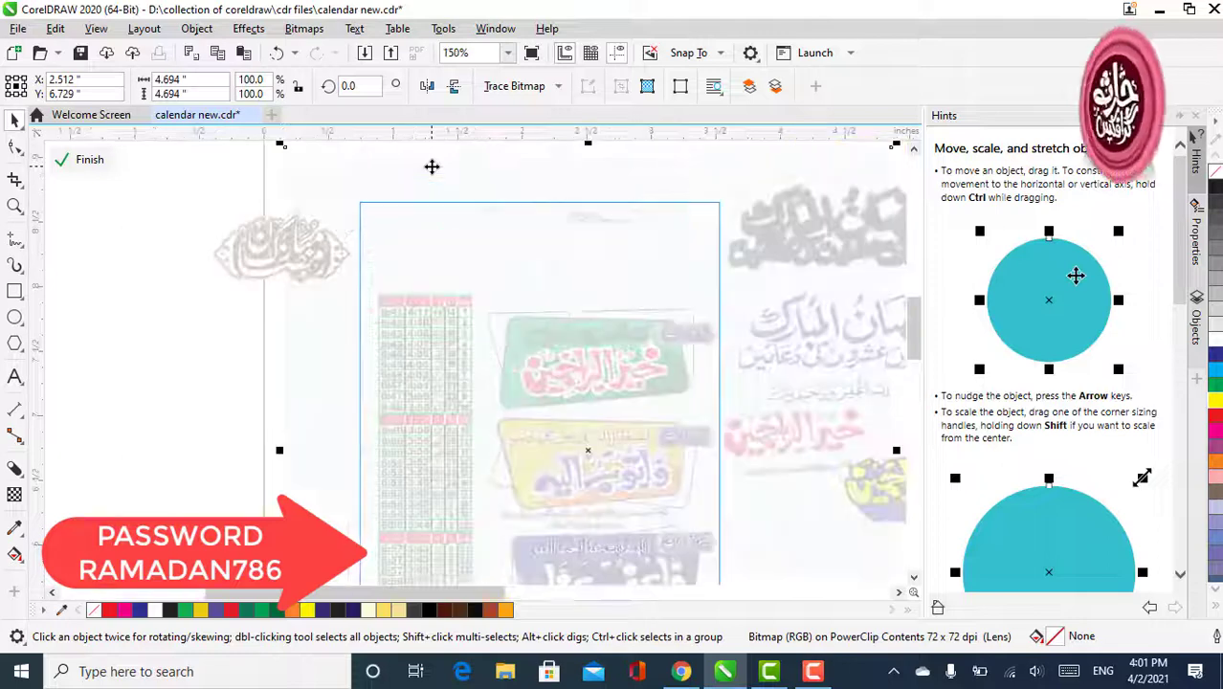
scroll(380, 270, down, 4)
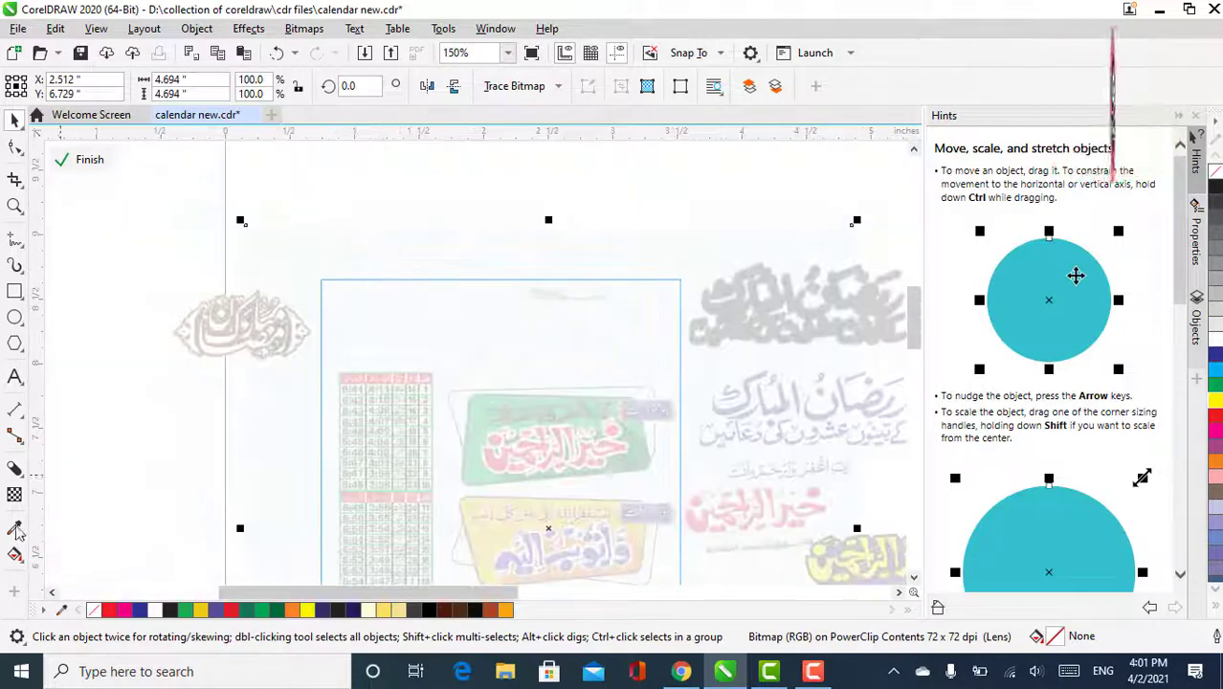
Step: Remove the transparency from the geometric pattern bitmap, and undo the removal
click(15, 495)
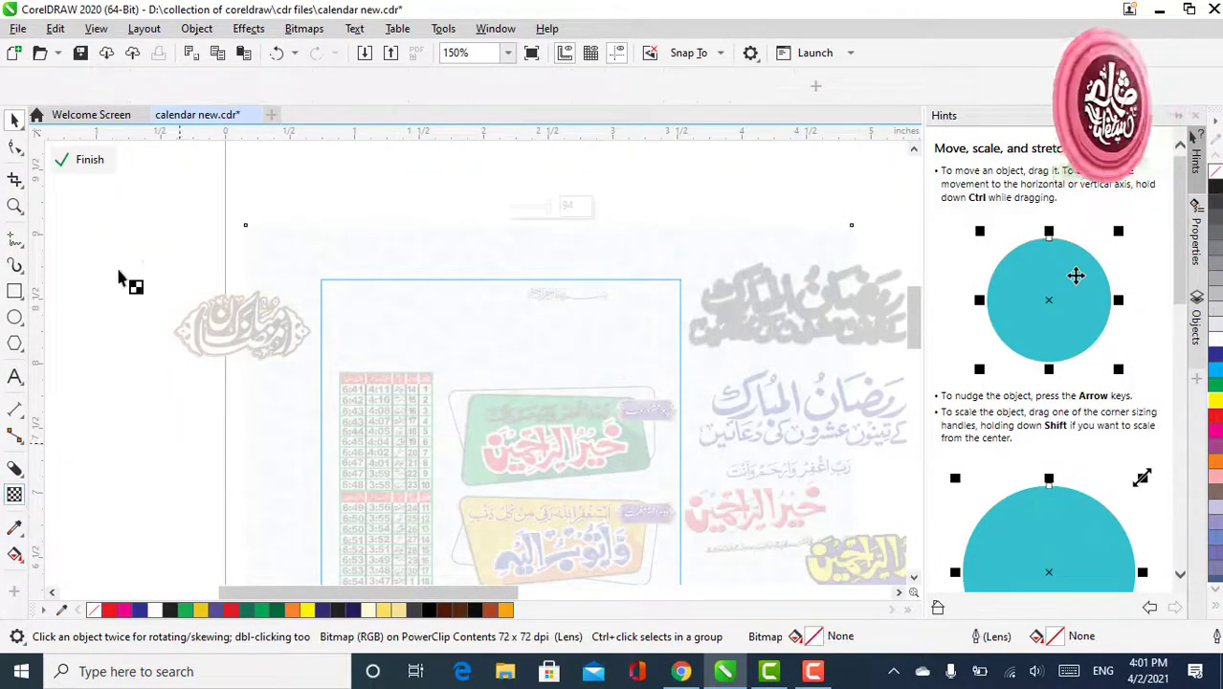
click(16, 86)
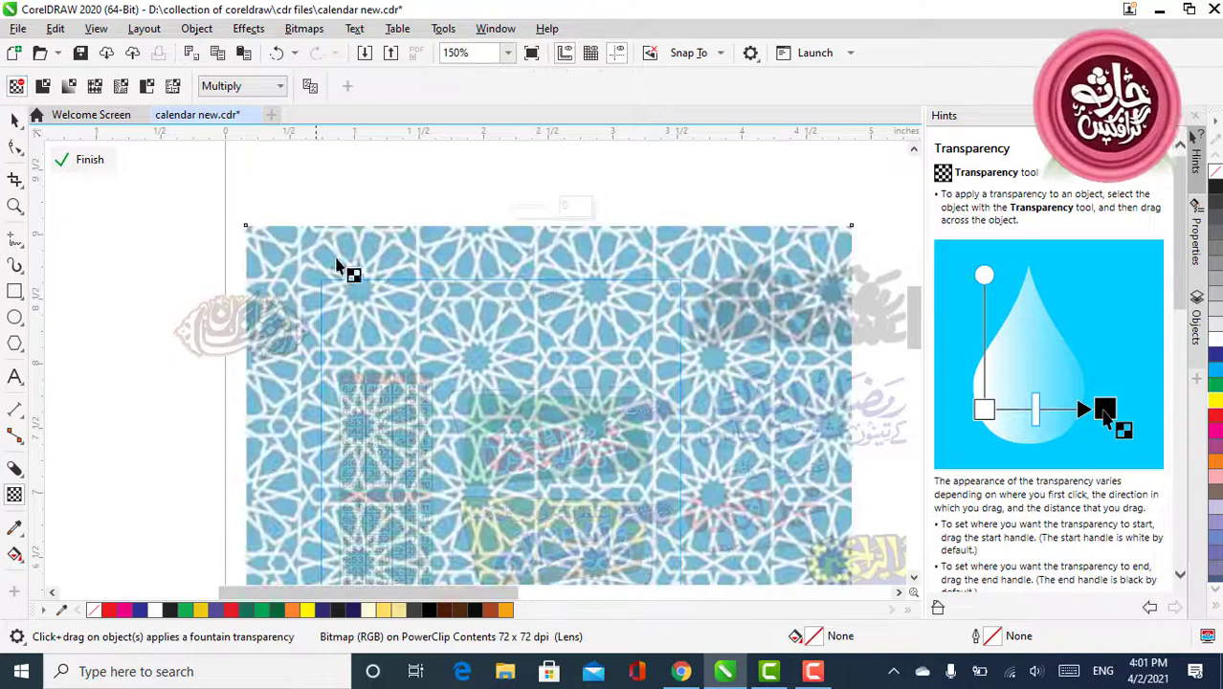
scroll(373, 323, down, 2)
scroll(382, 334, up, 3)
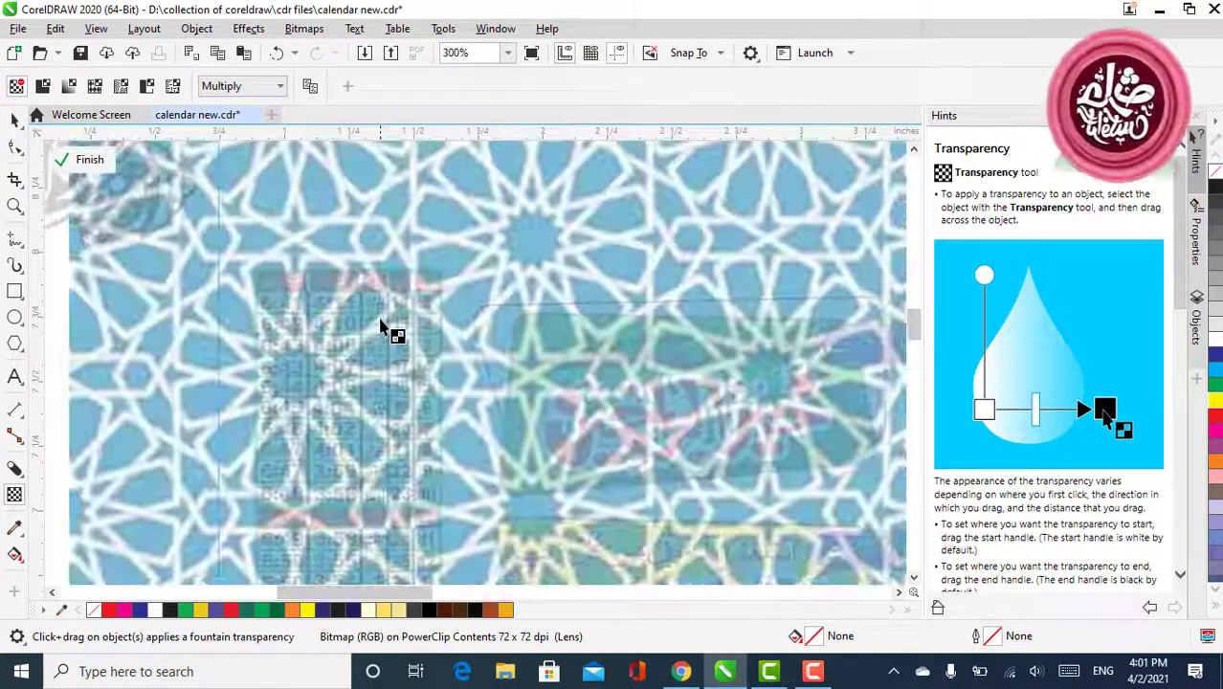
scroll(385, 251, down, 1)
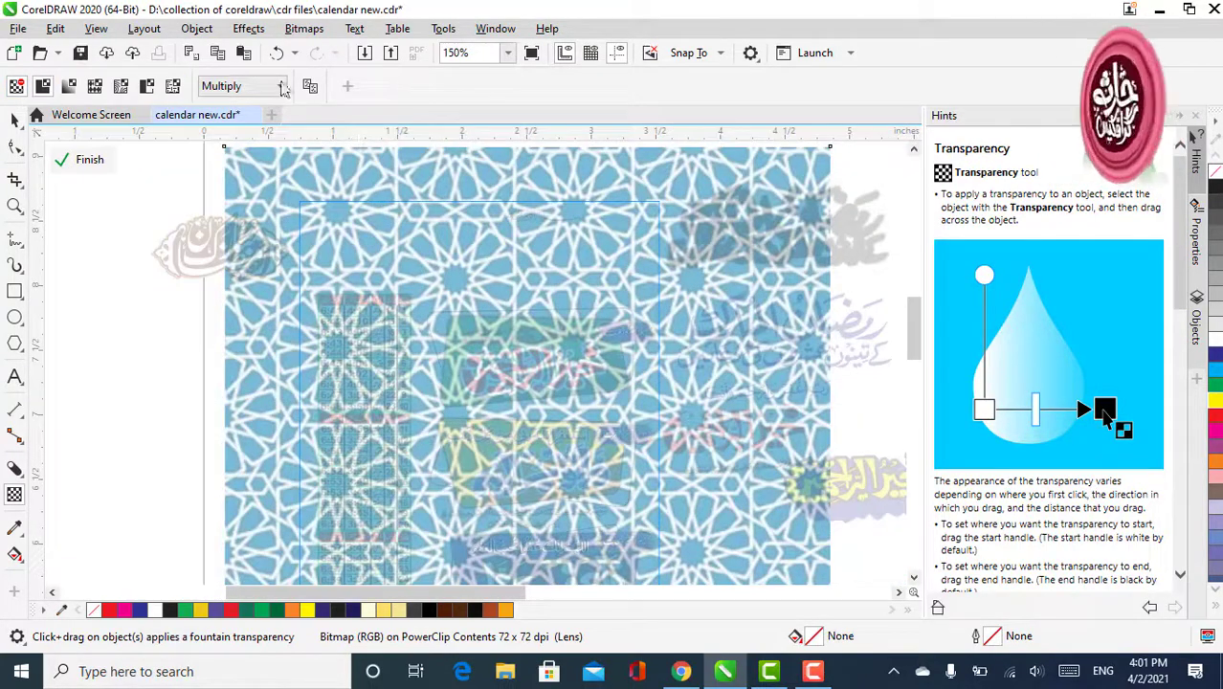
key(ctrl+z)
click(382, 86)
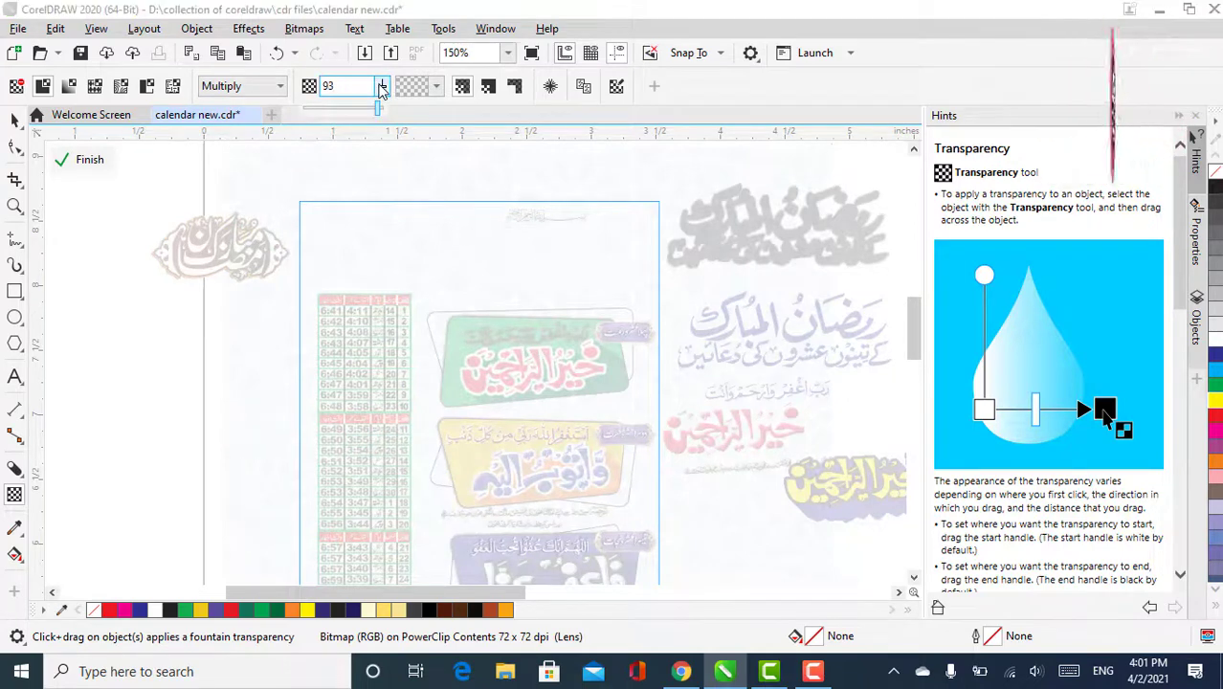
Step: Try the Normal merge mode on the pattern bitmap's transparency, and undo the change
click(265, 88)
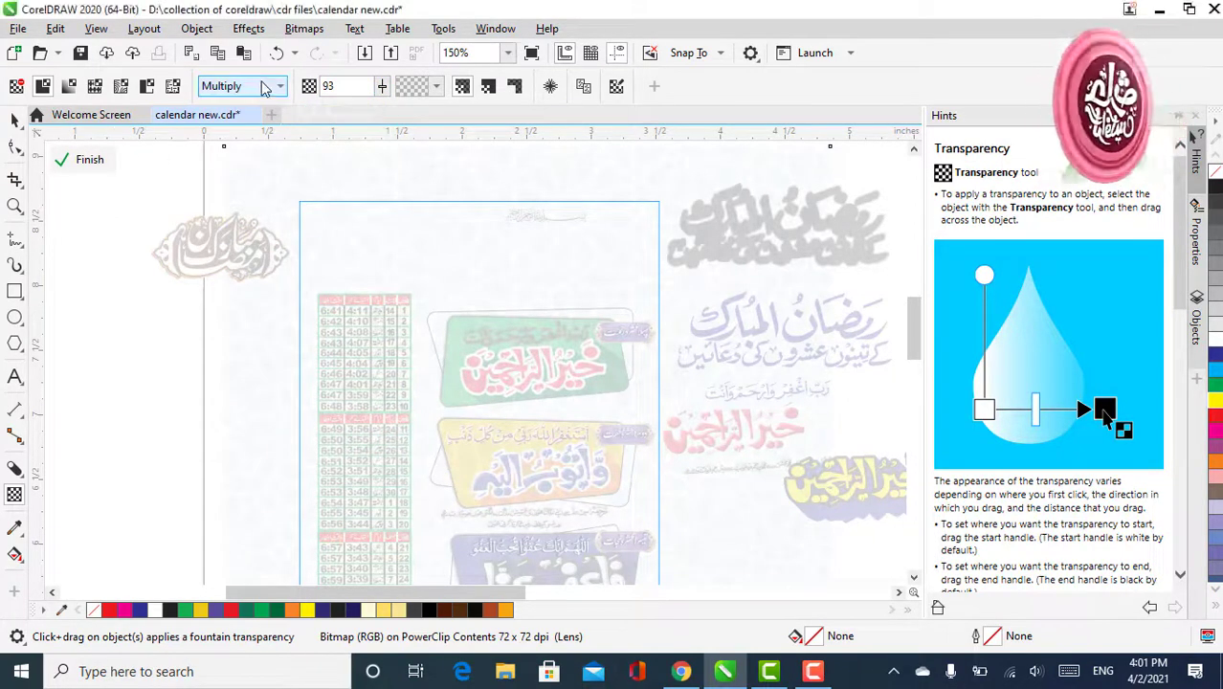
click(265, 89)
click(242, 108)
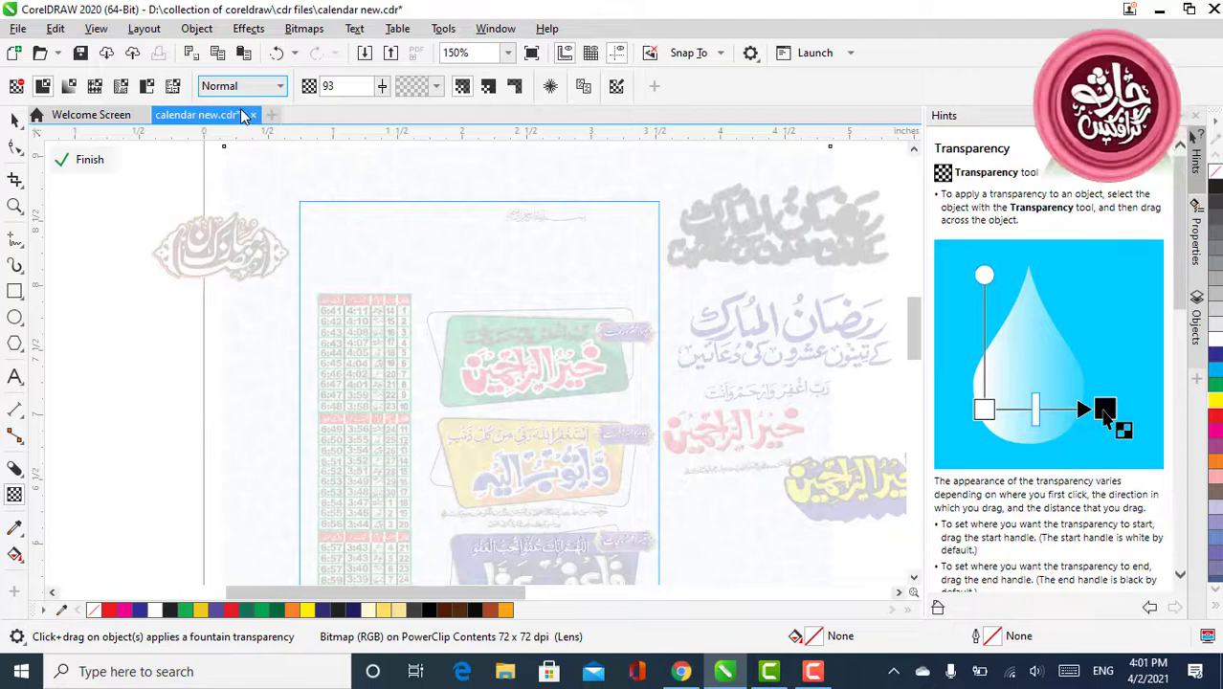
click(265, 88)
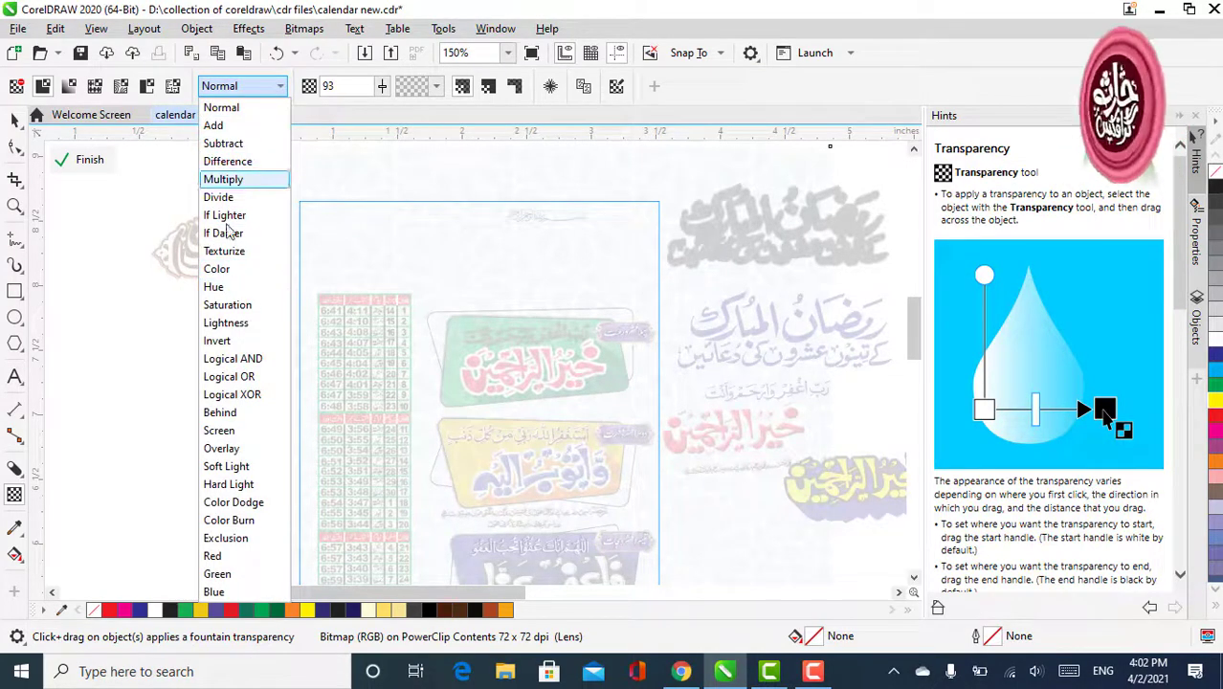
click(107, 180)
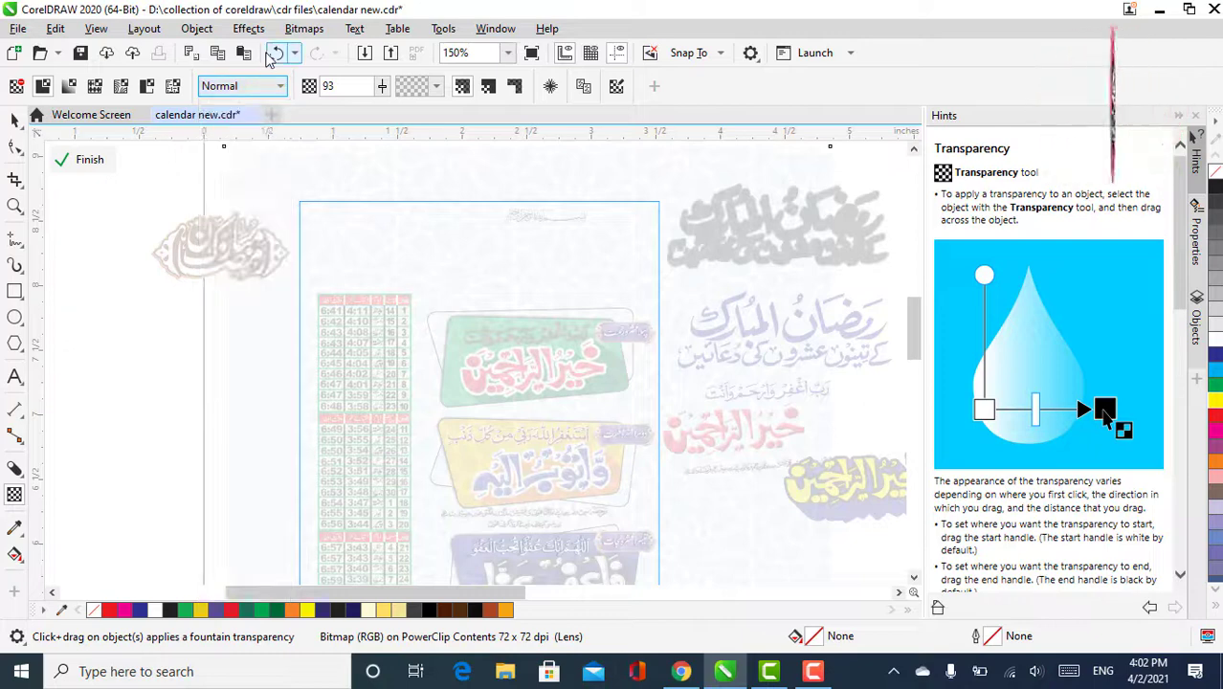
click(275, 52)
Step: Finish editing the background's PowerClip contents and return to the Pick tool
scroll(260, 223, down, 1)
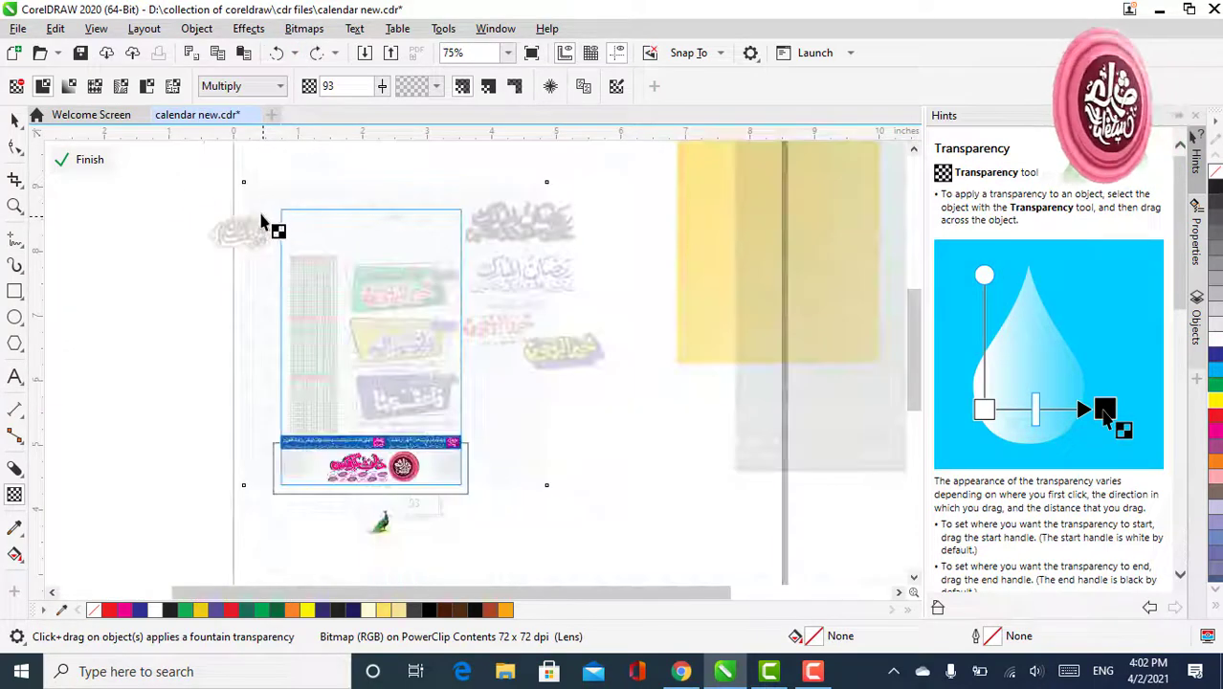
click(91, 160)
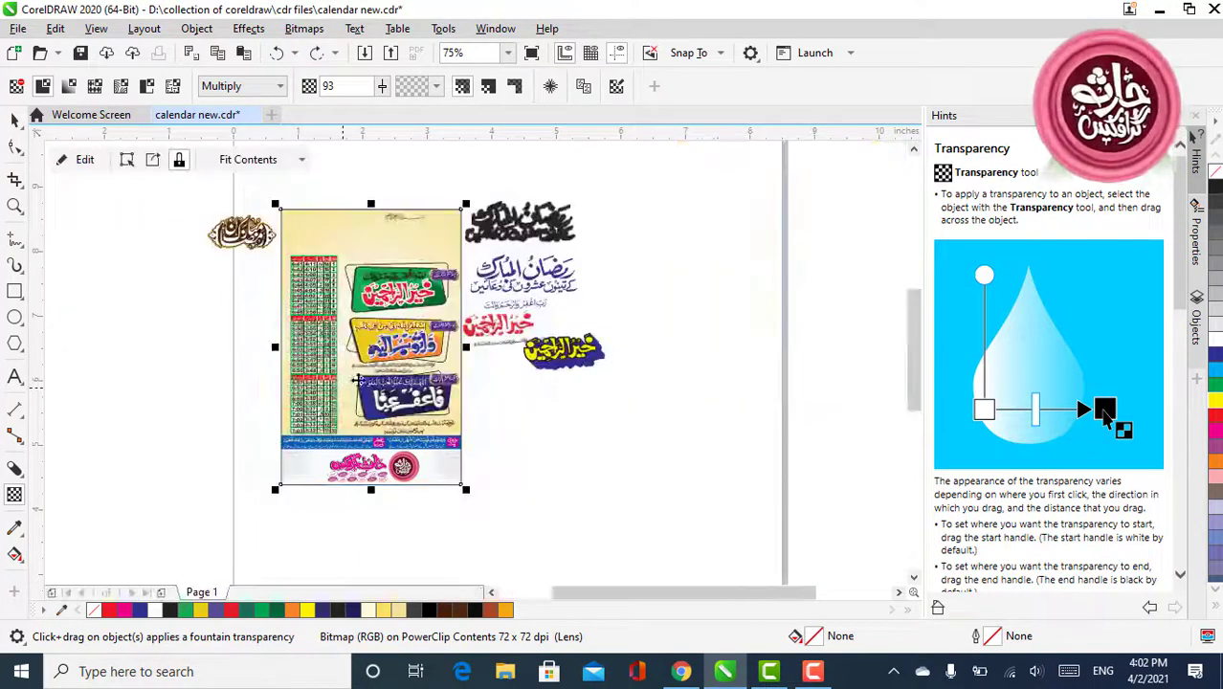
key(space)
scroll(377, 224, up, 2)
scroll(583, 233, down, 2)
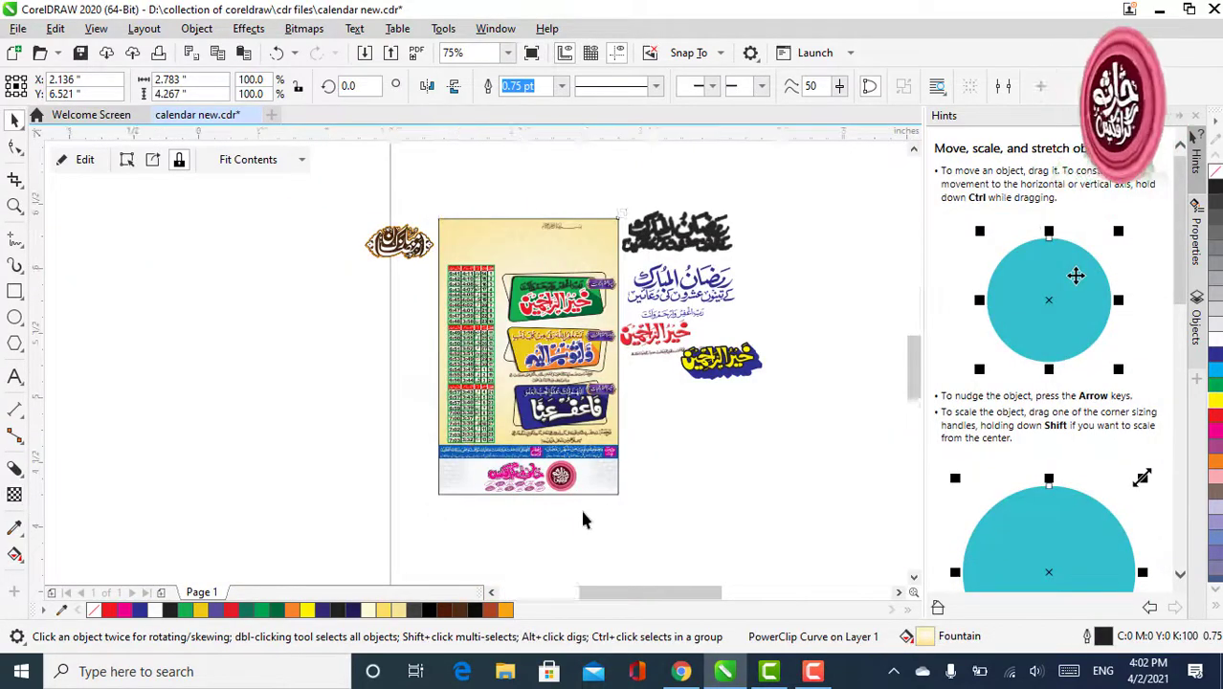
scroll(580, 506, up, 2)
scroll(499, 404, down, 2)
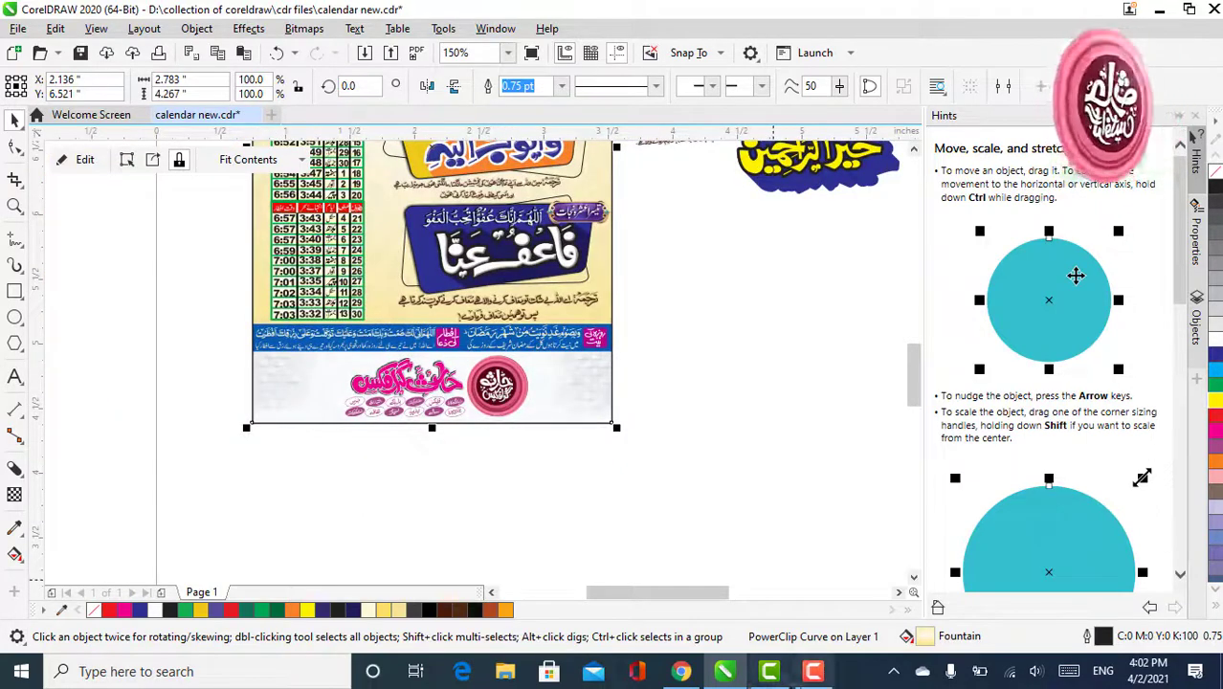
mouse_move(813, 670)
mouse_move(804, 646)
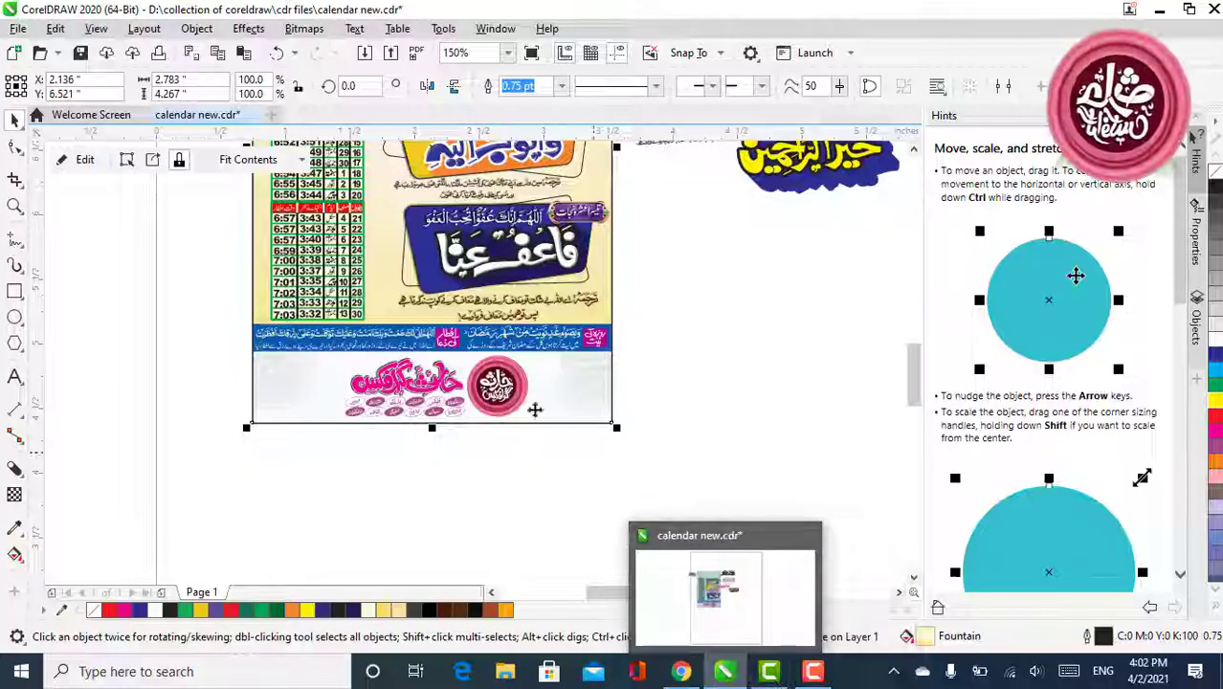
scroll(472, 424, down, 2)
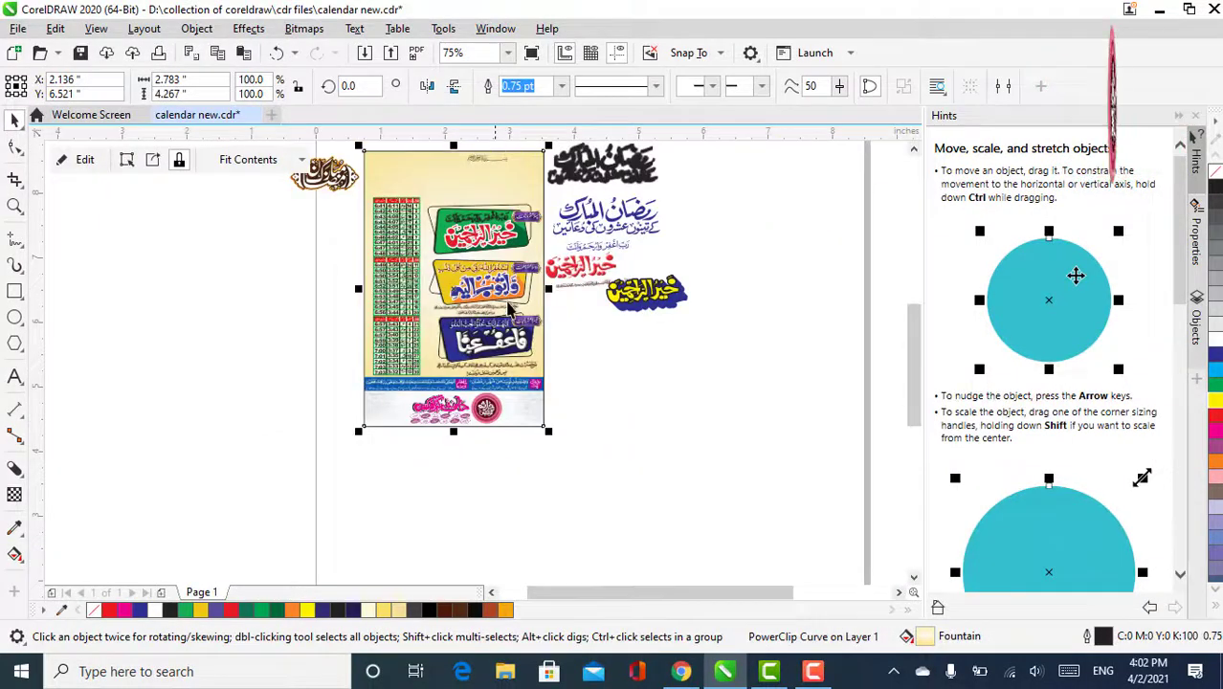
Step: Undo the earlier changes back through the PowerClip pattern edits and the title calligraphy's move off the calendar
click(276, 55)
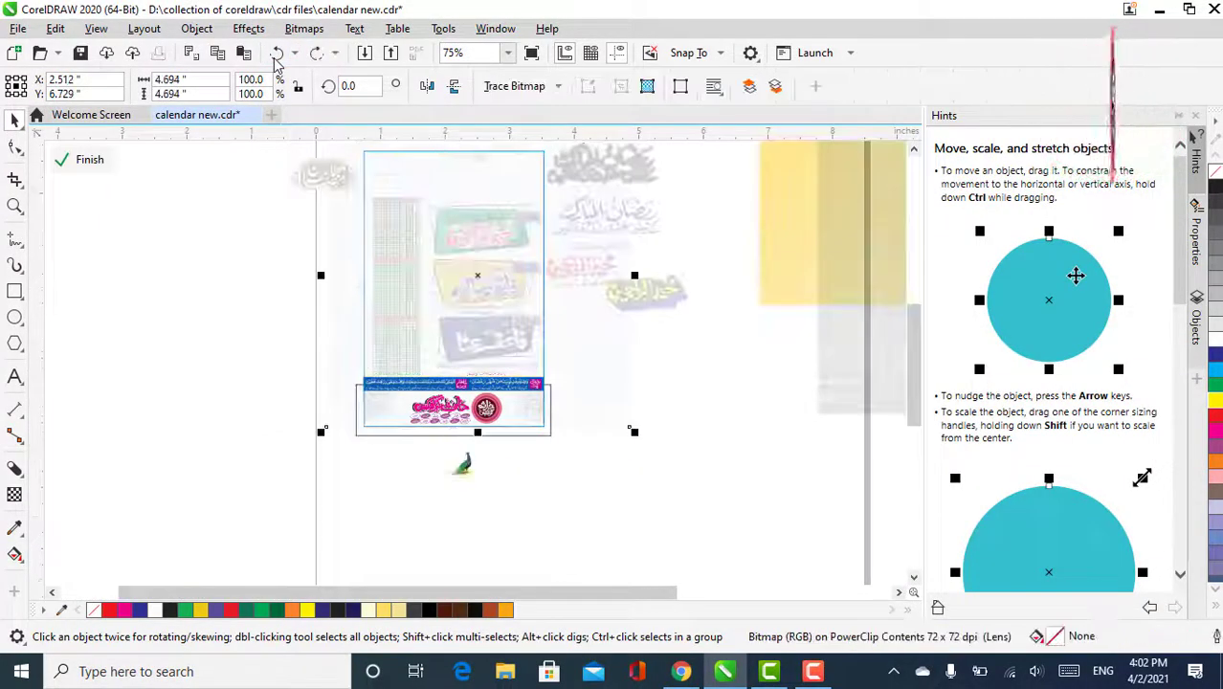
click(276, 55)
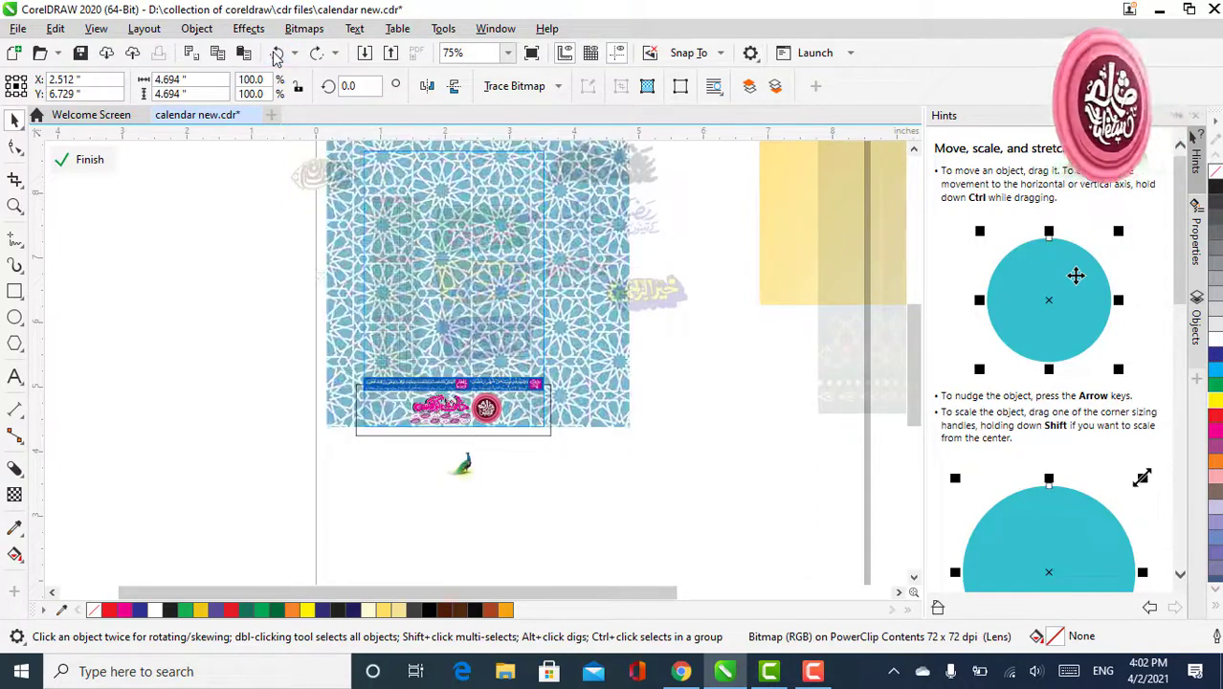
click(276, 55)
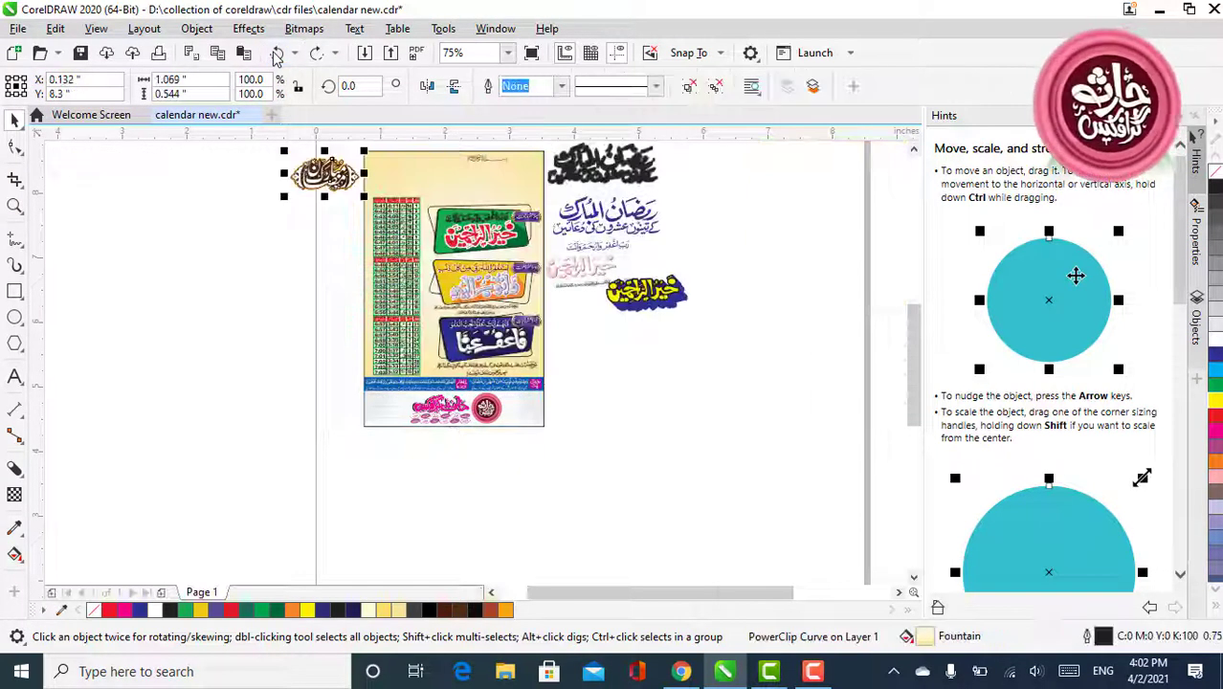
click(277, 56)
click(277, 56)
click(277, 55)
click(277, 56)
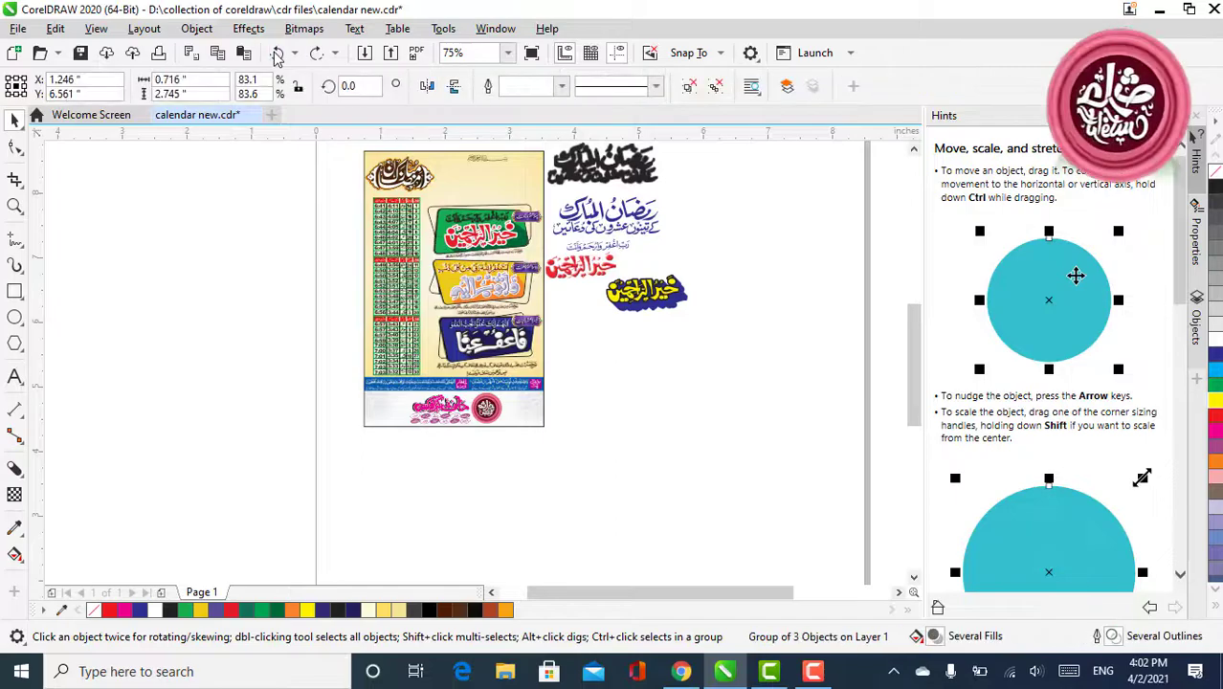
click(277, 55)
Step: Switch to Camtasia to bring up the recorder controls, and return to CorelDRAW
click(777, 672)
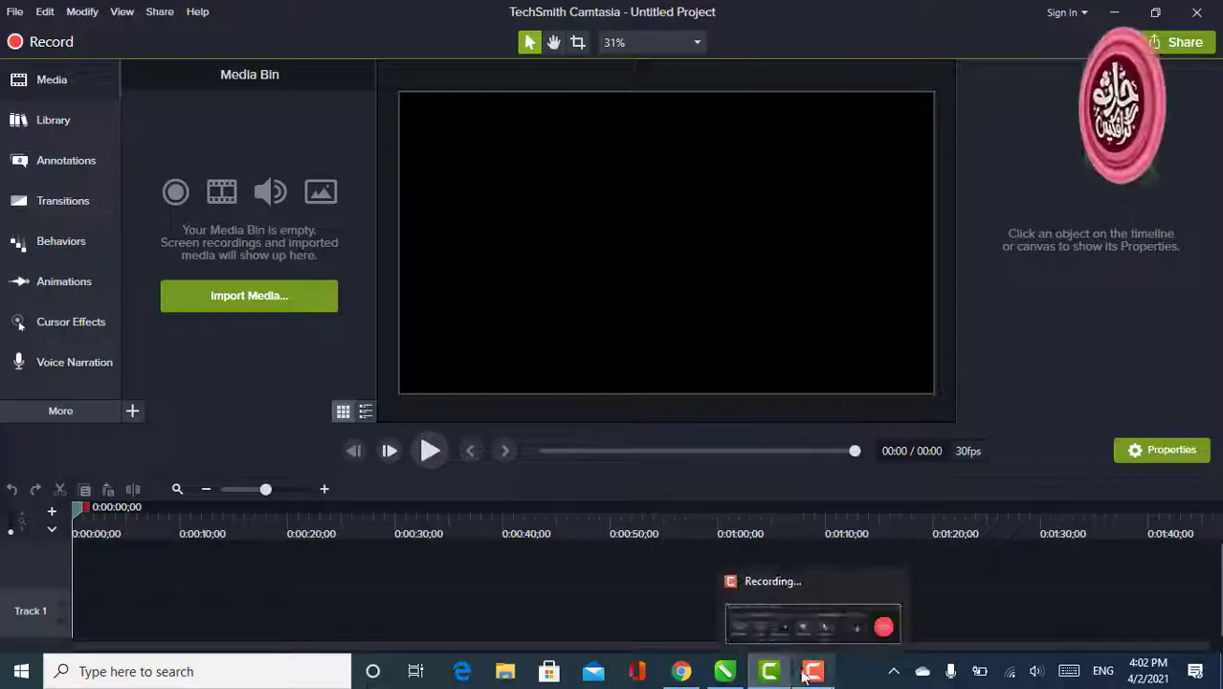
click(811, 672)
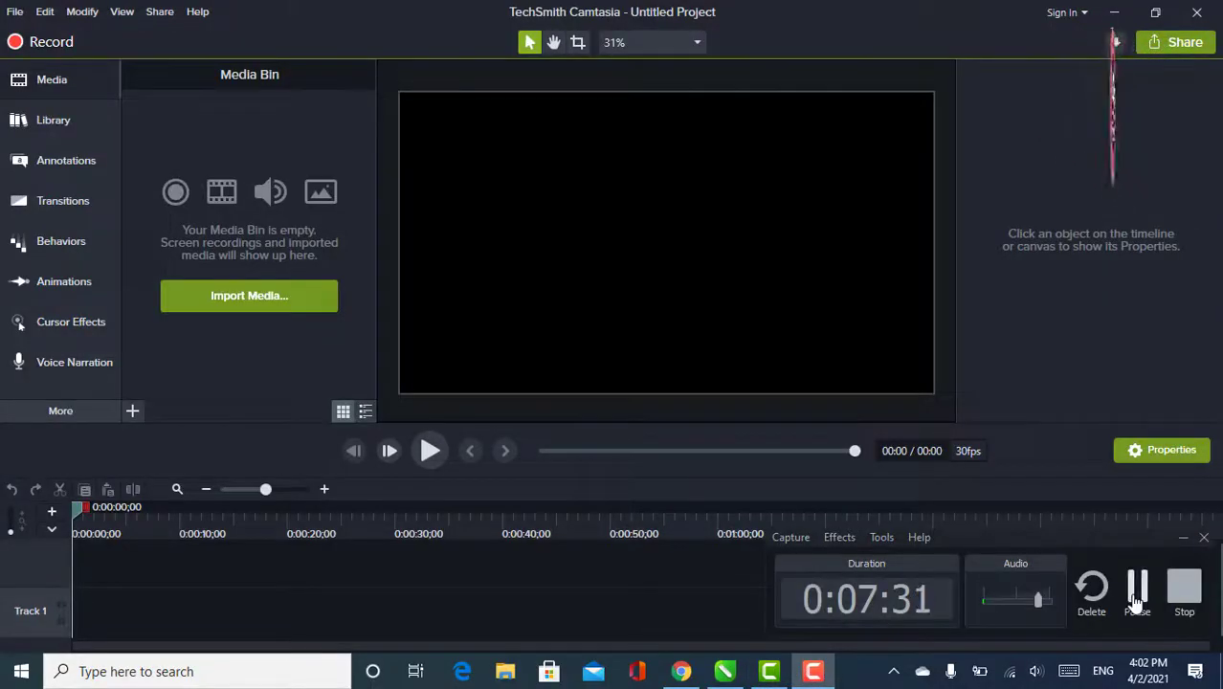
click(725, 670)
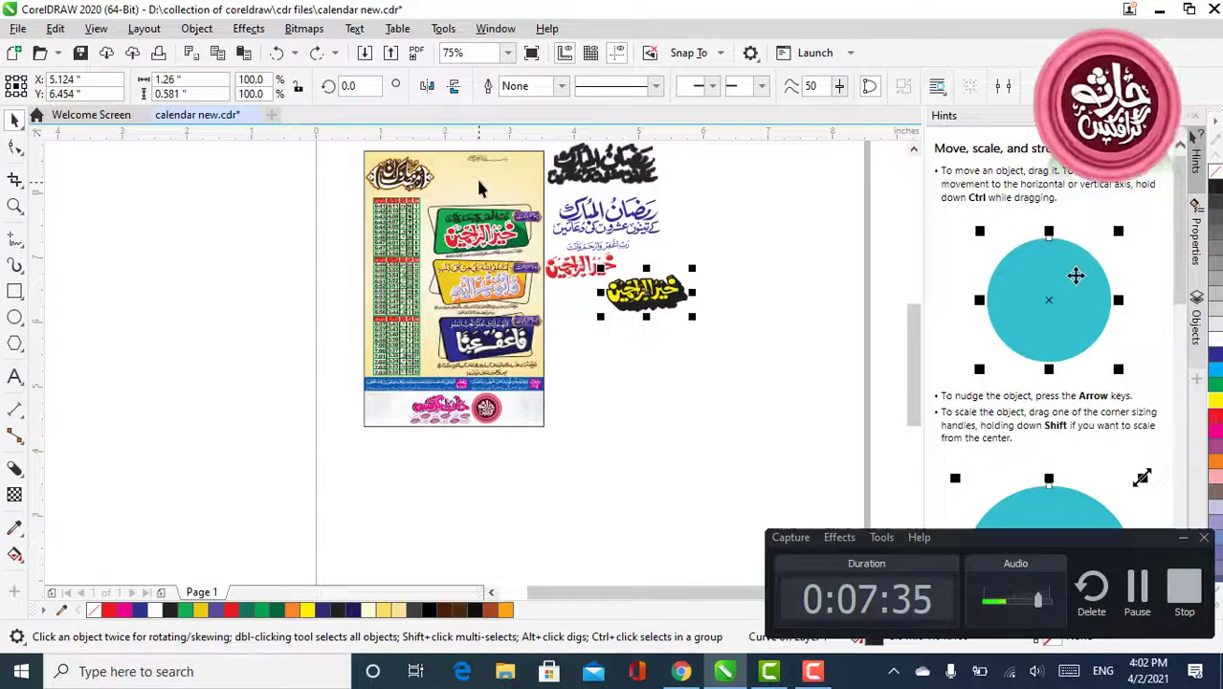
Step: Undo the block shadow and the yellow recolouring of the lettering pulled out beside the calendar
scroll(484, 181, up, 1)
scroll(378, 228, down, 1)
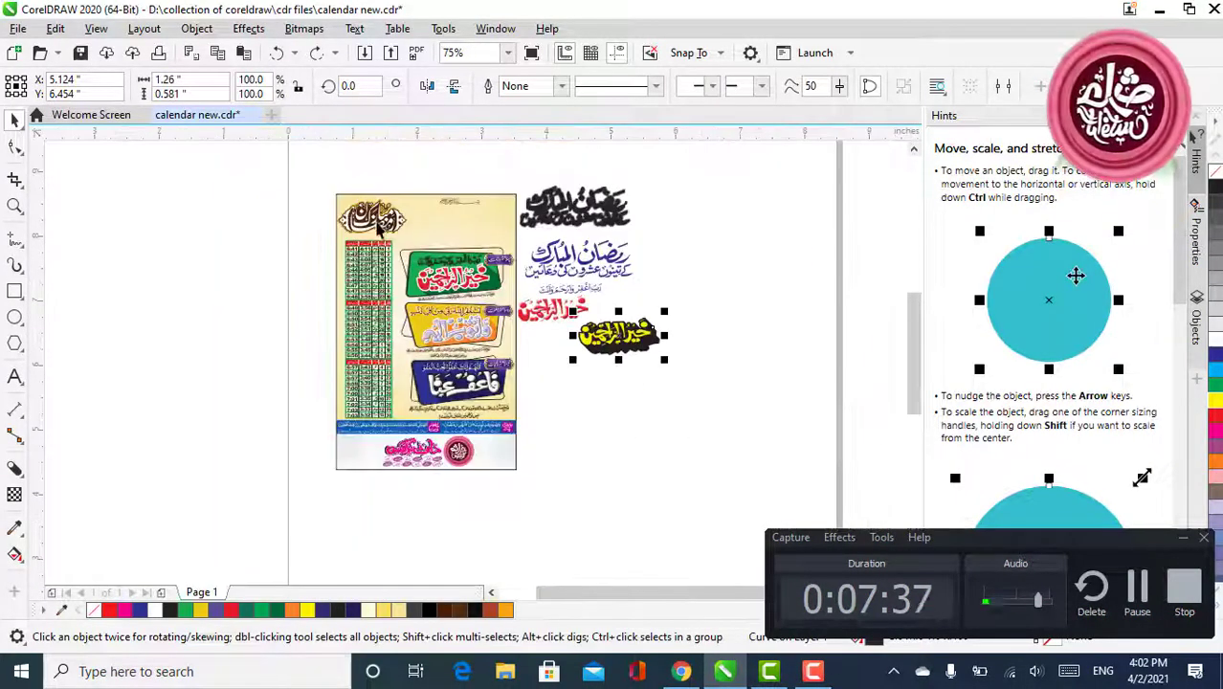
click(276, 56)
click(277, 58)
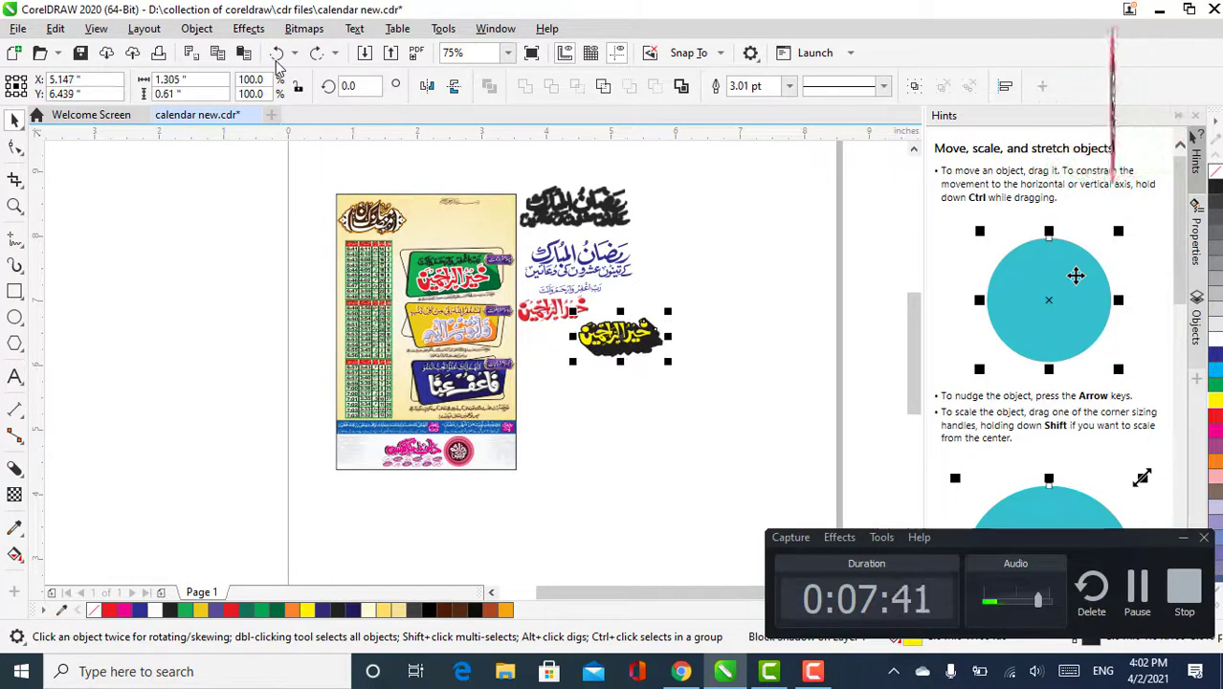
click(277, 57)
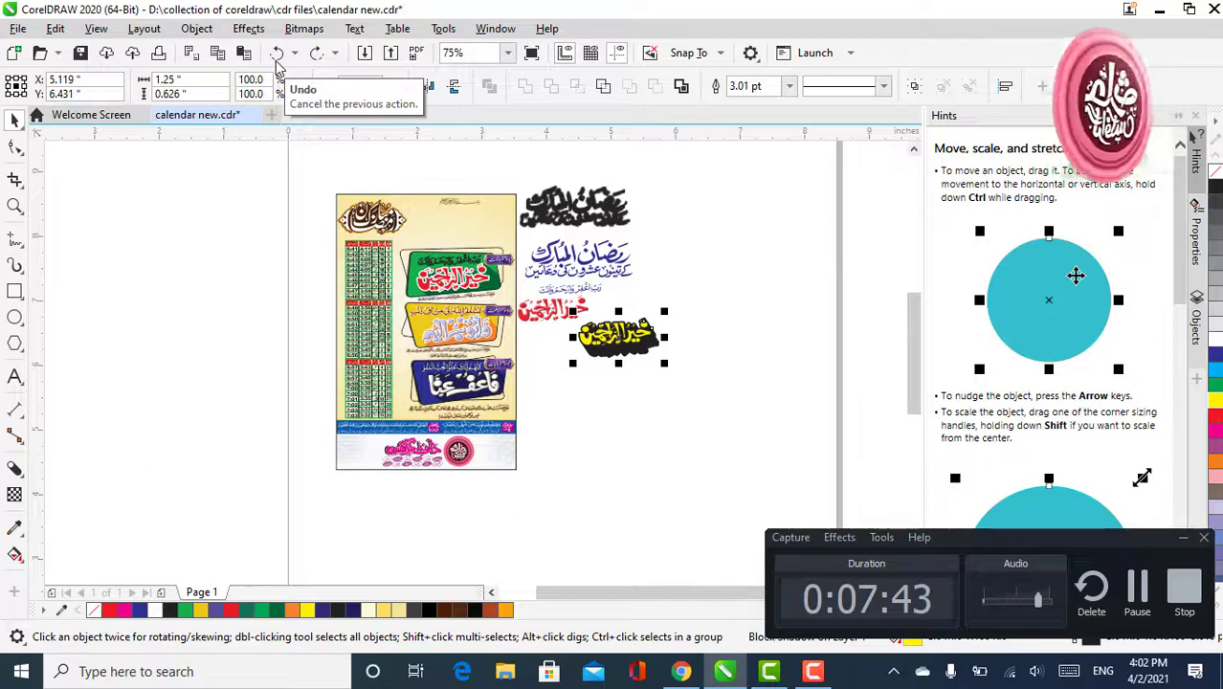
click(276, 58)
click(276, 57)
click(276, 58)
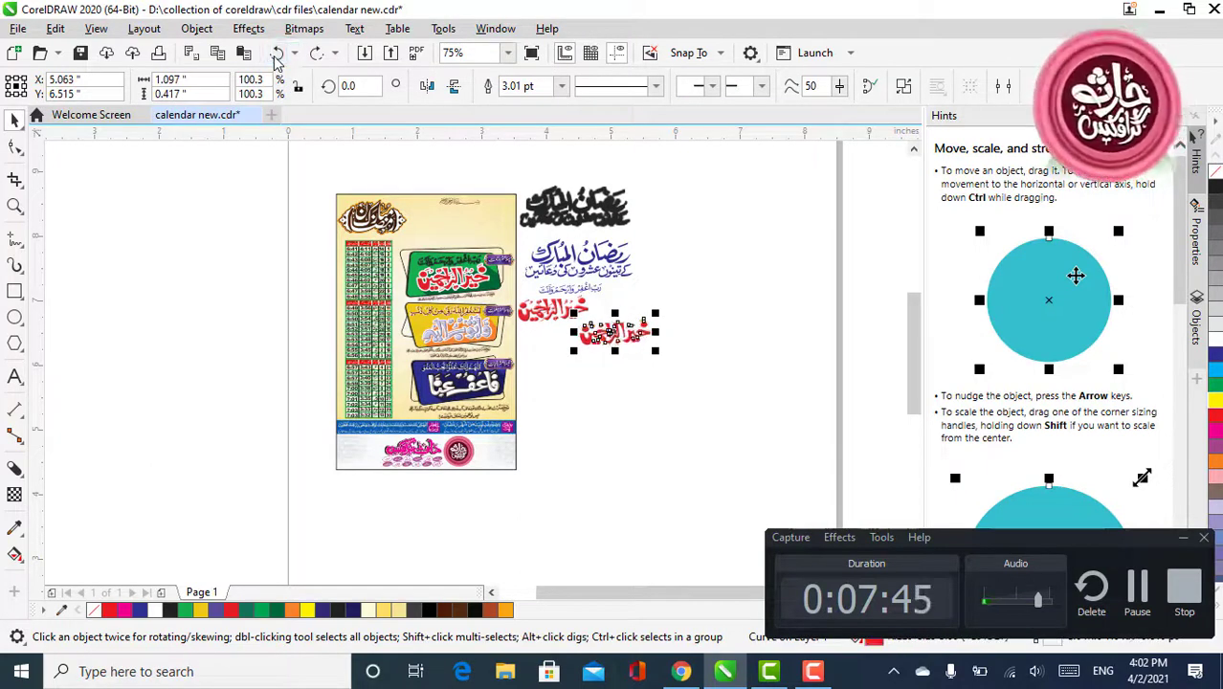
Step: Undo all remaining changes to put the green banner's lettering and the blue title with its backing back in the calendar
click(277, 57)
click(277, 58)
click(277, 58)
click(277, 57)
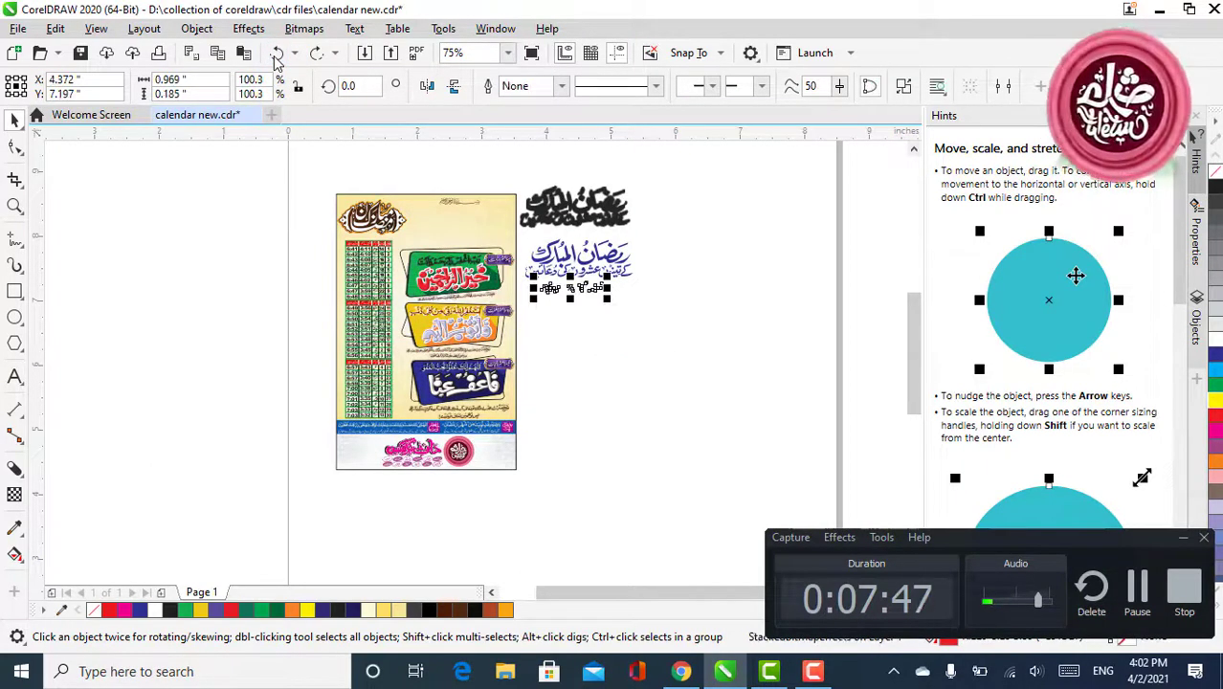
click(277, 57)
click(276, 57)
click(277, 58)
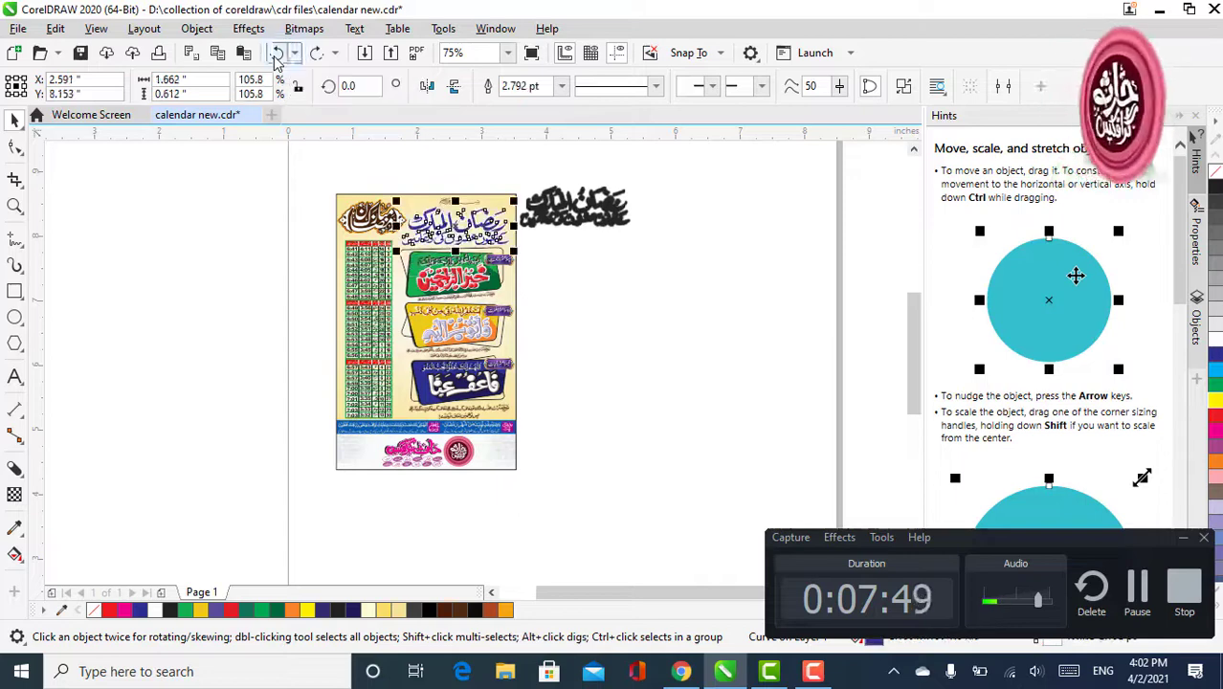
click(277, 57)
click(277, 57)
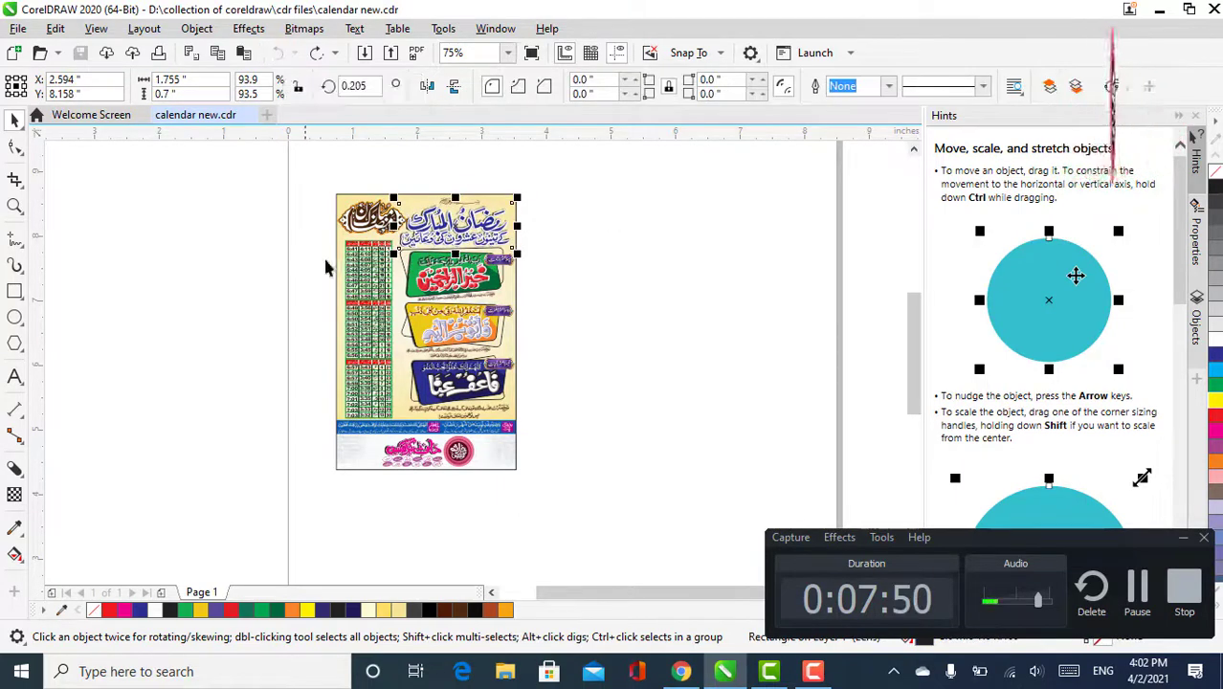
Step: Recolour the large pale lettering on the yellow banner solid blue
click(297, 240)
scroll(435, 326, up, 4)
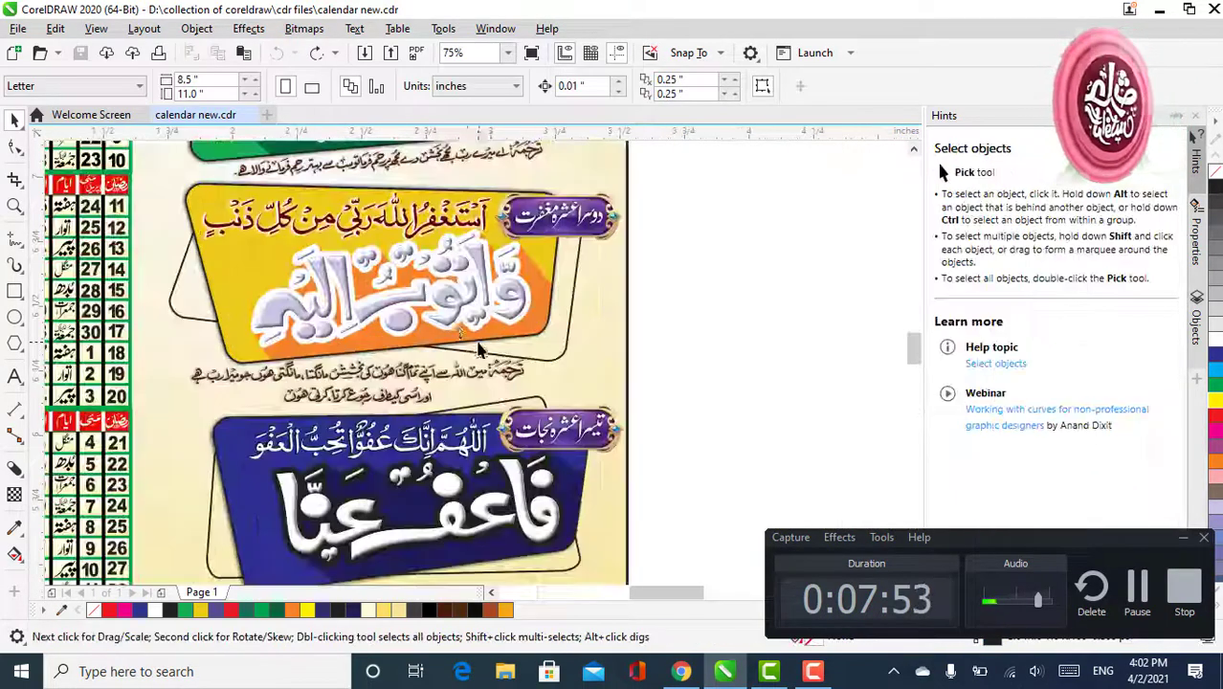
scroll(413, 304, up, 2)
click(421, 302)
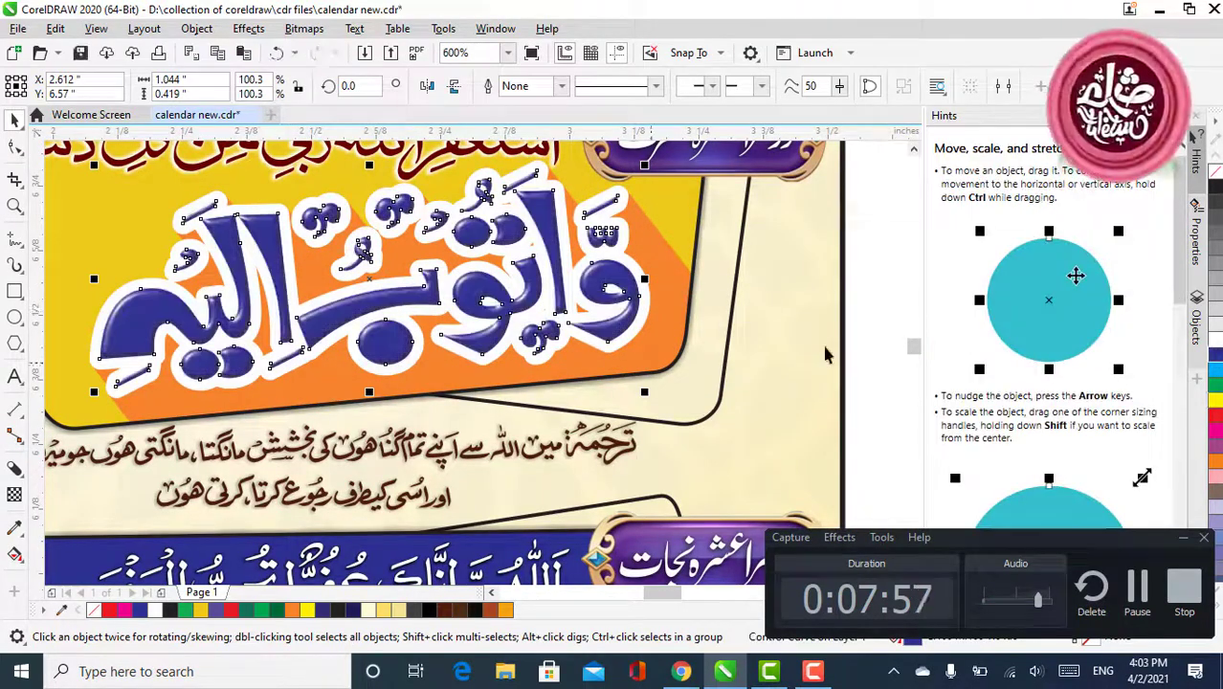
Step: Examine the overall calendar and the dark blue banner's lettering up close, and stop the screen recording
scroll(668, 352, down, 4)
scroll(668, 351, down, 2)
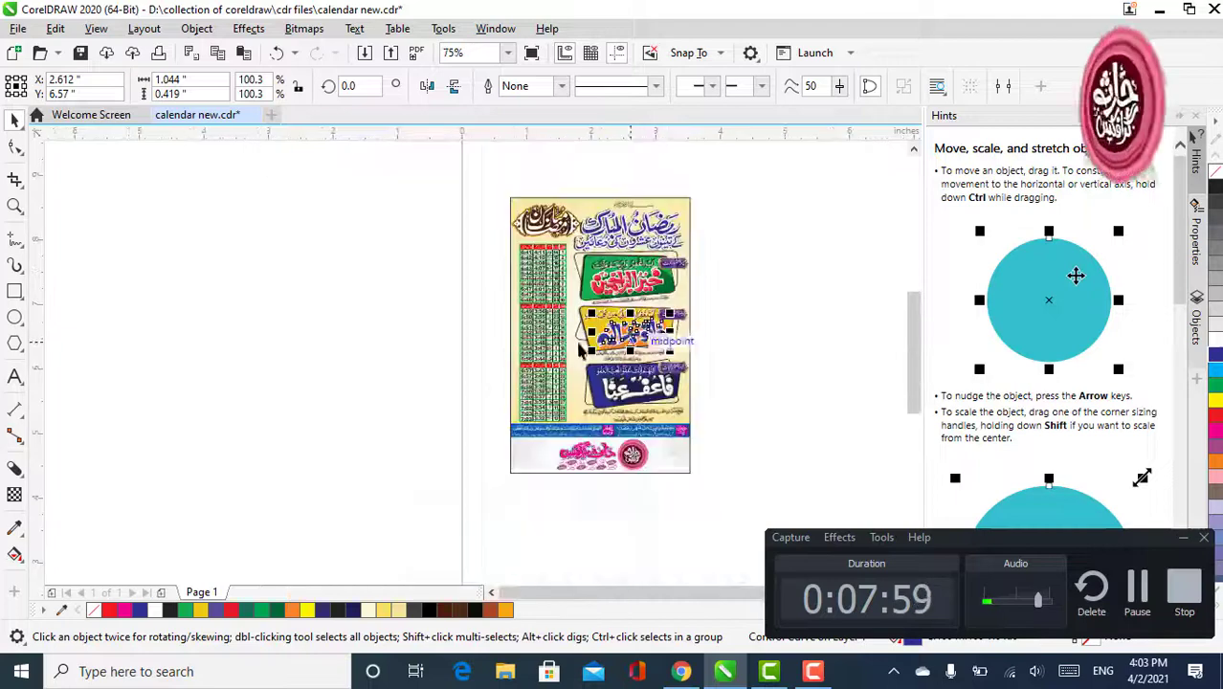
scroll(631, 378, up, 4)
scroll(574, 368, up, 2)
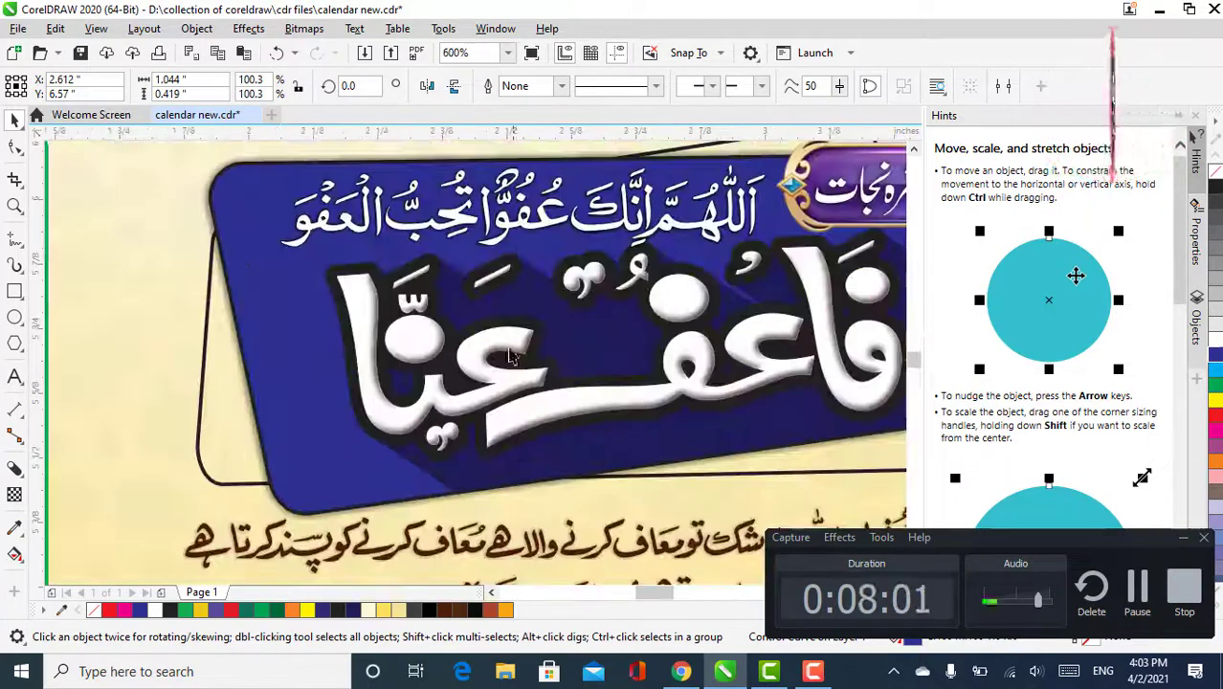
scroll(526, 316, down, 2)
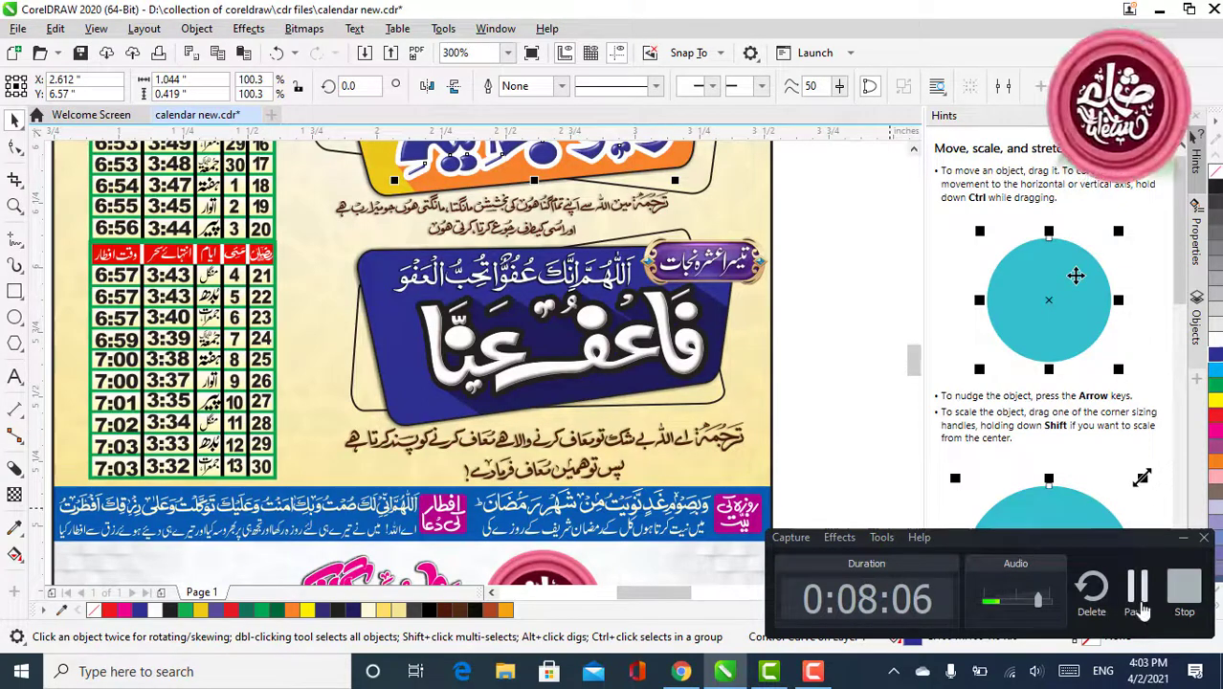
click(1184, 600)
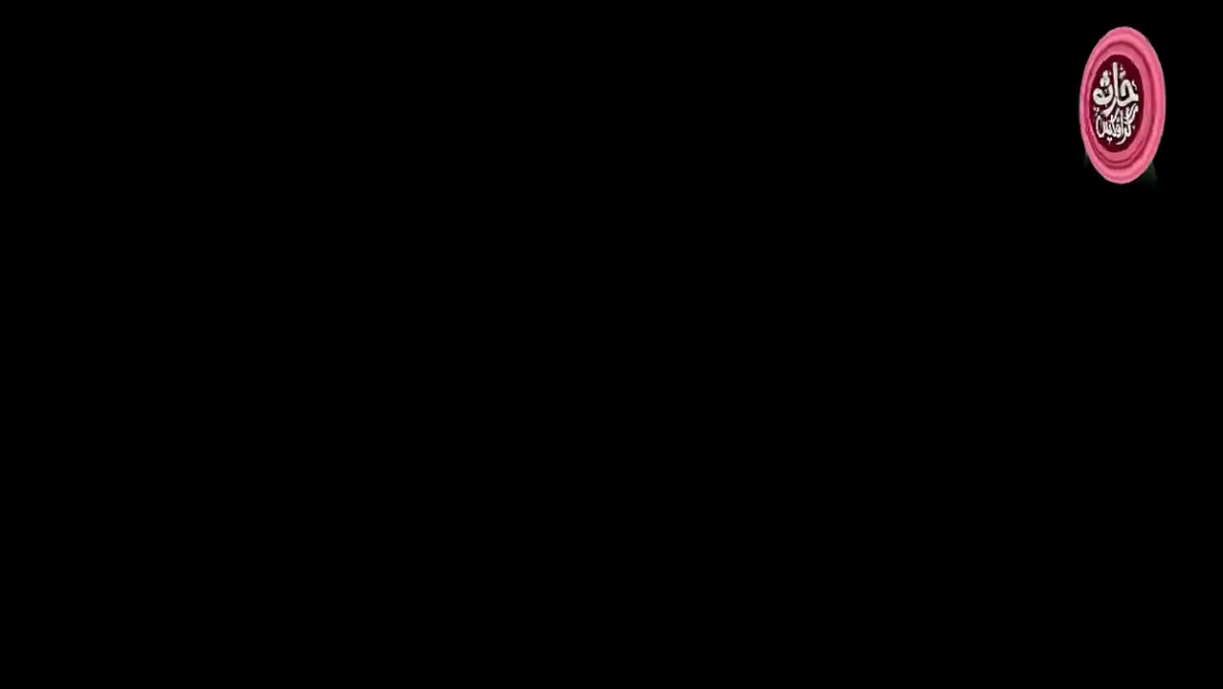